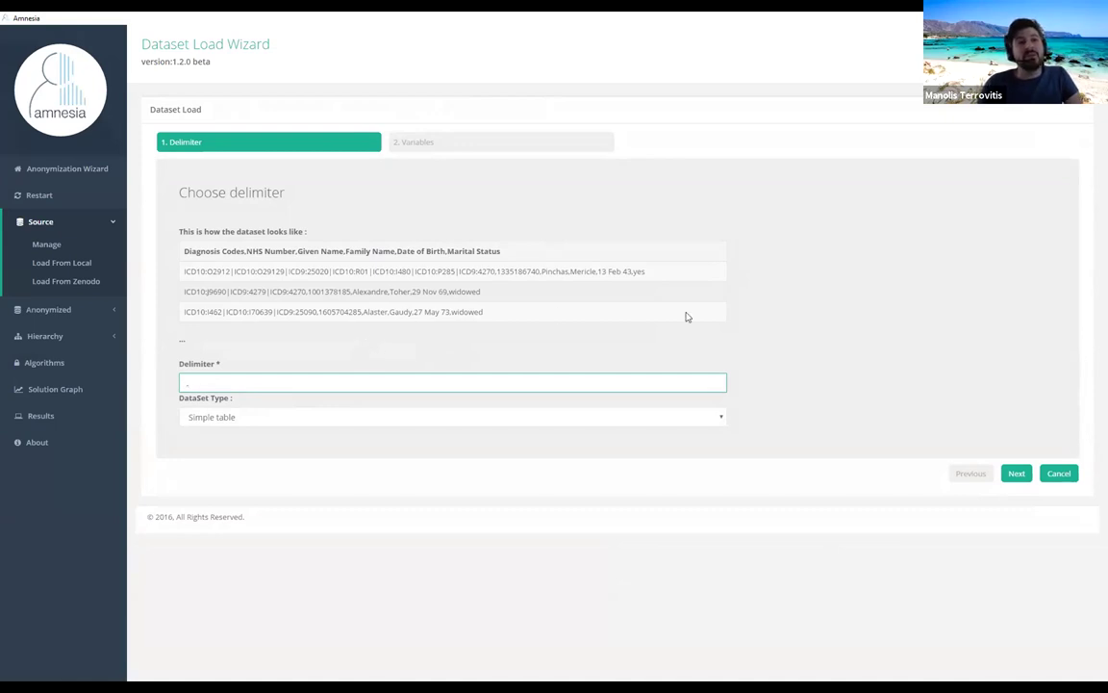
# Step: Import IcdMixedDemo.csv without the NHS Number, Given Name and Family Name columns, then proceed to Hierarchies
pyautogui.click(560, 359)
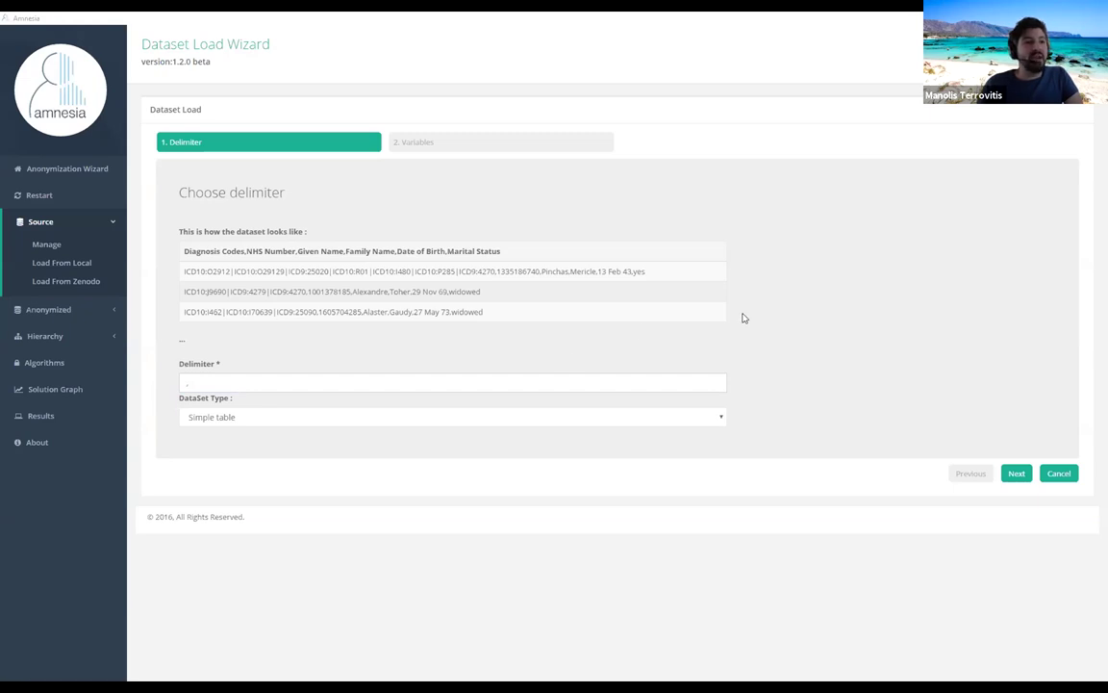
pyautogui.click(1013, 476)
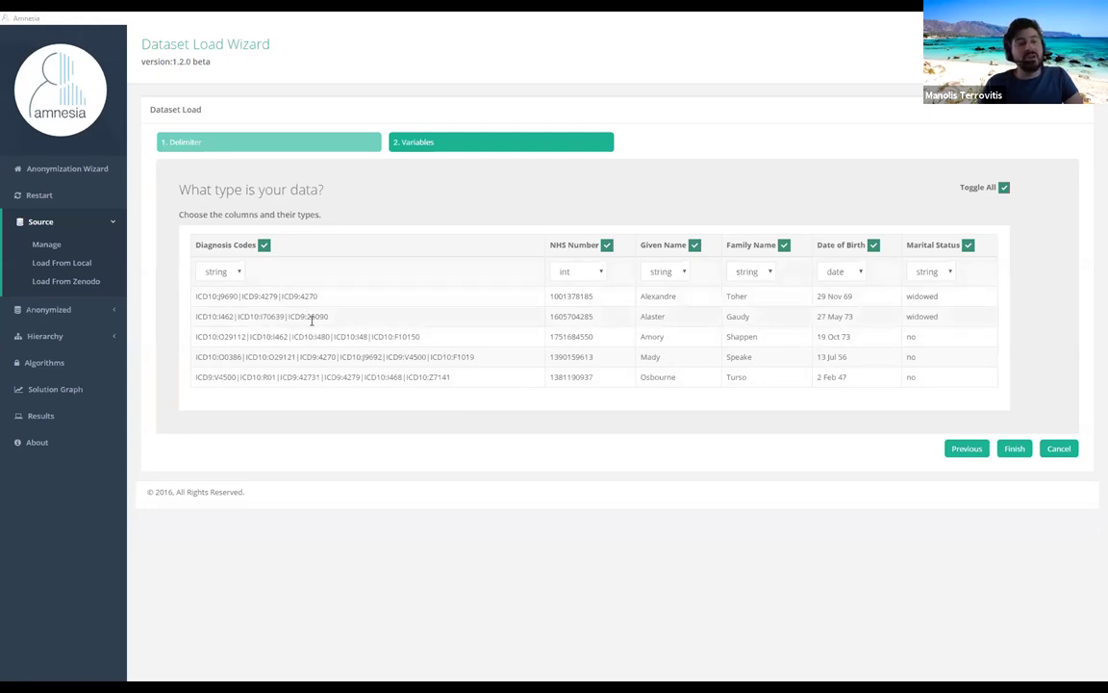
pyautogui.click(607, 246)
pyautogui.click(695, 246)
pyautogui.click(784, 247)
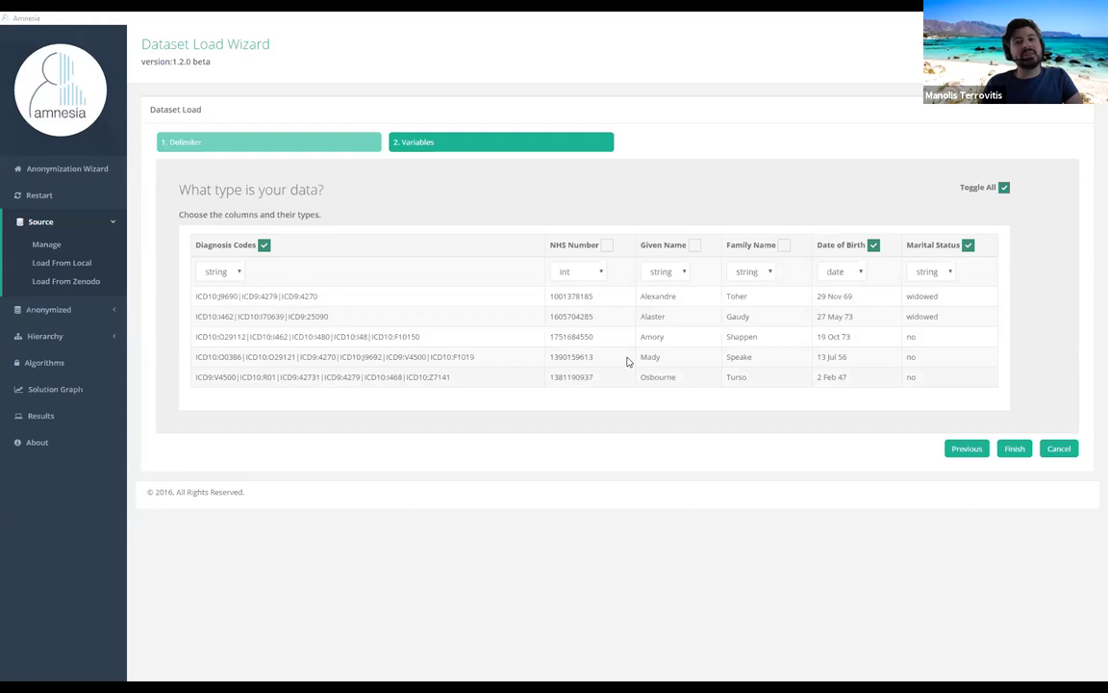
pyautogui.click(1016, 449)
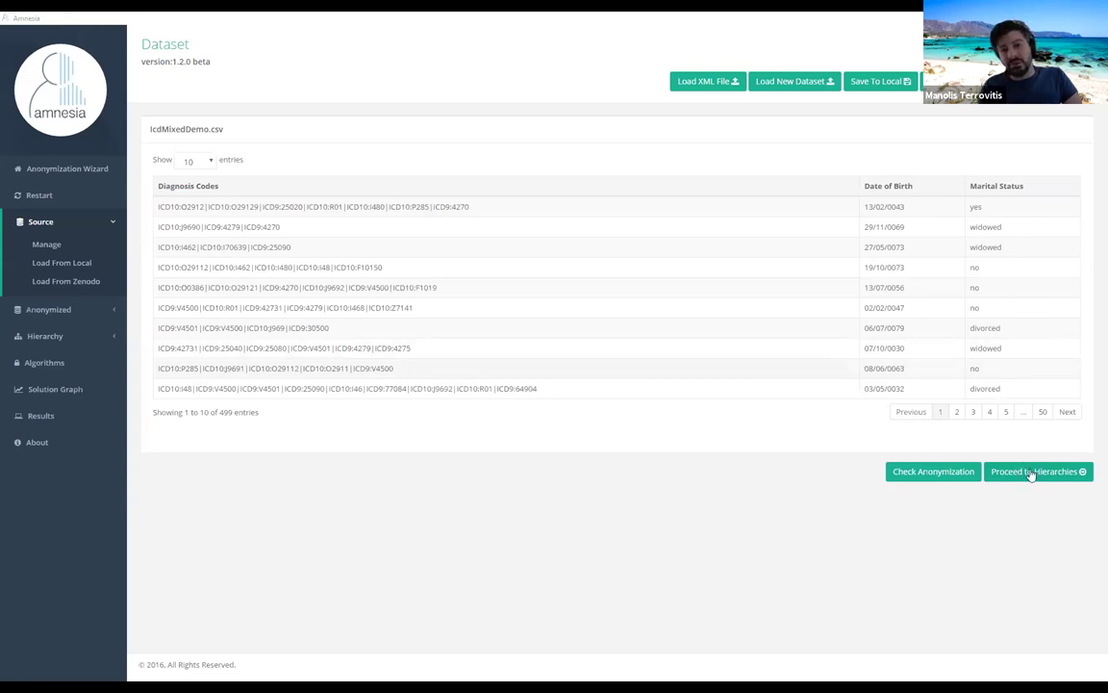
pyautogui.click(1031, 473)
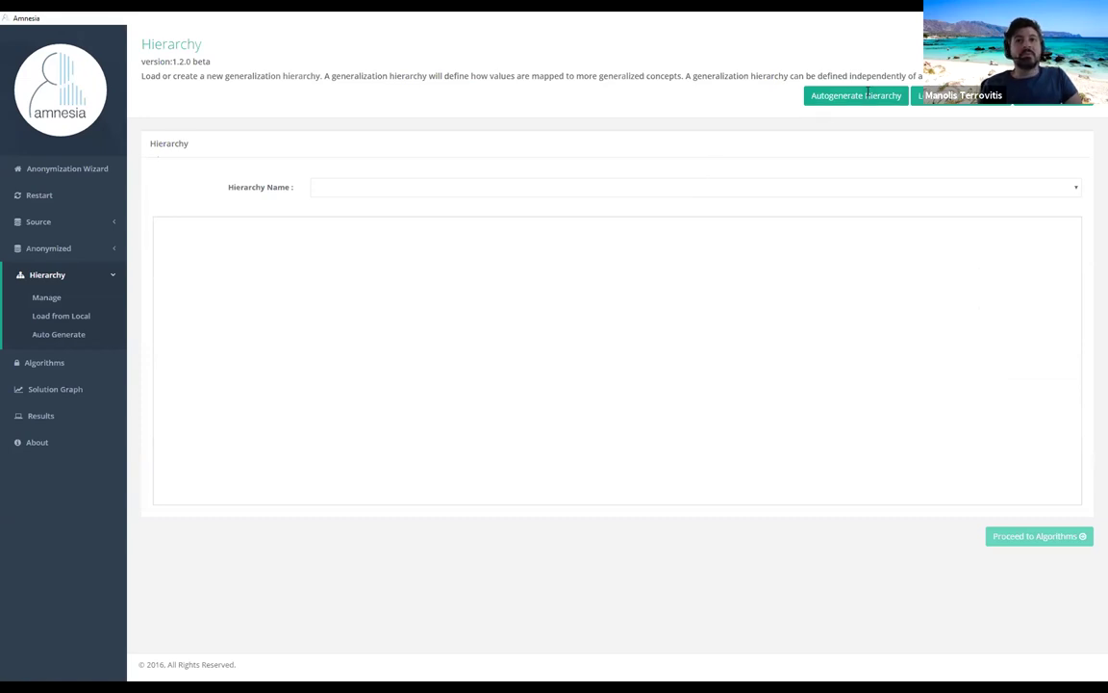
# Step: Load distinct_hier_marriage2.txt as the marriage hierarchy, inspect its Single node, and start autogeneration
pyautogui.click(947, 95)
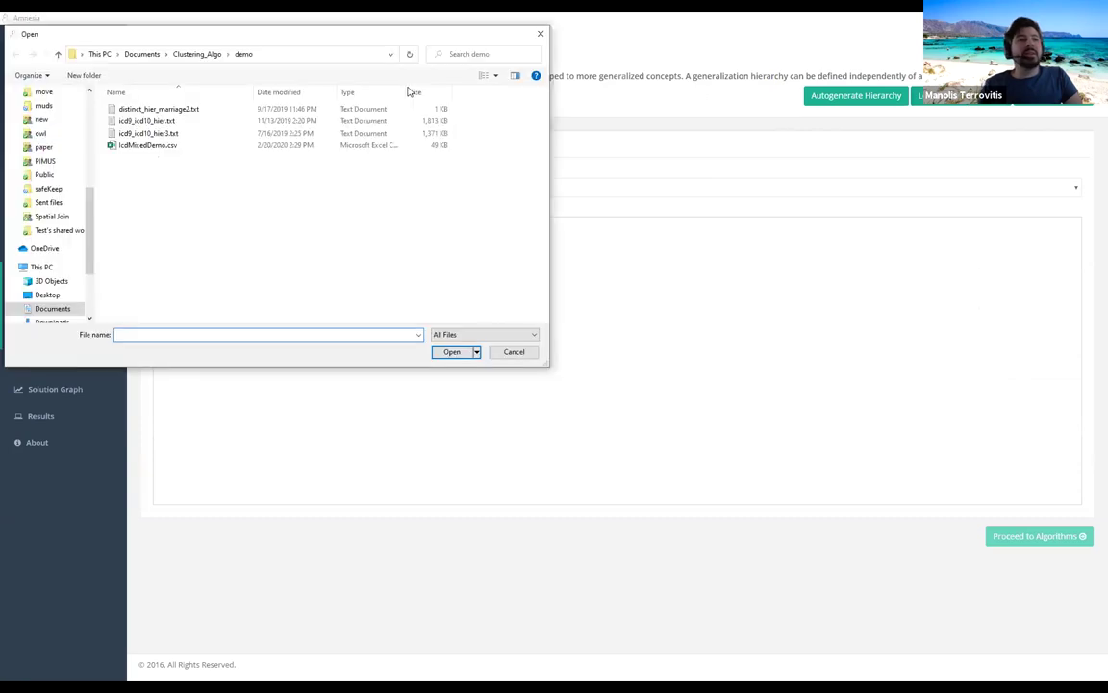
pyautogui.click(185, 108)
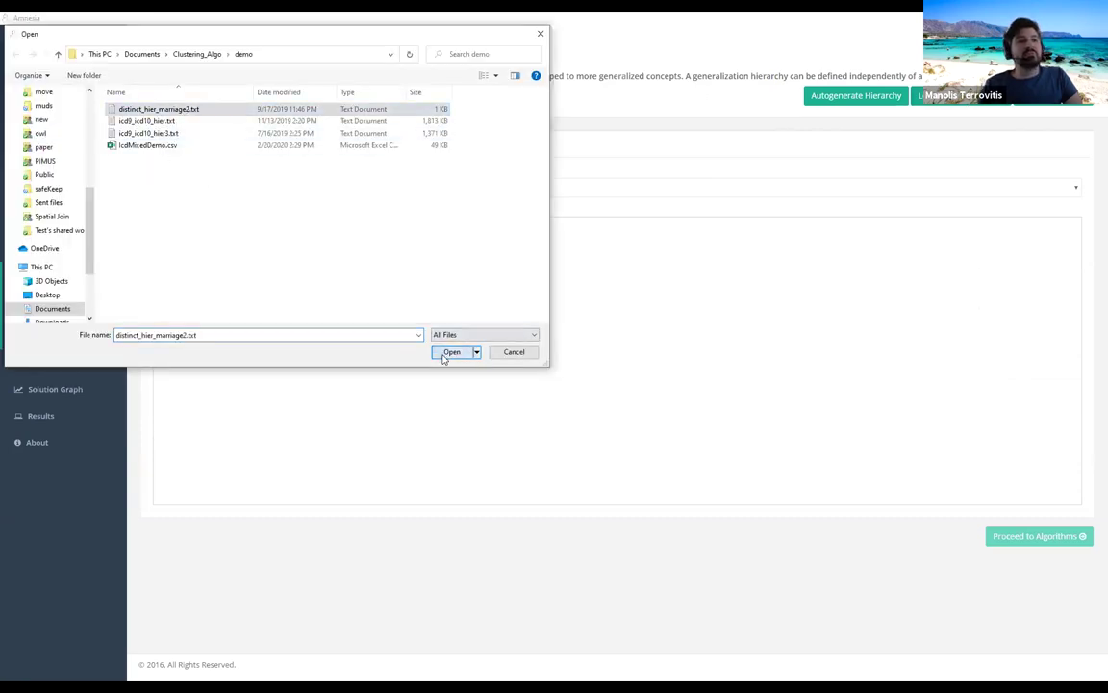
pyautogui.click(448, 352)
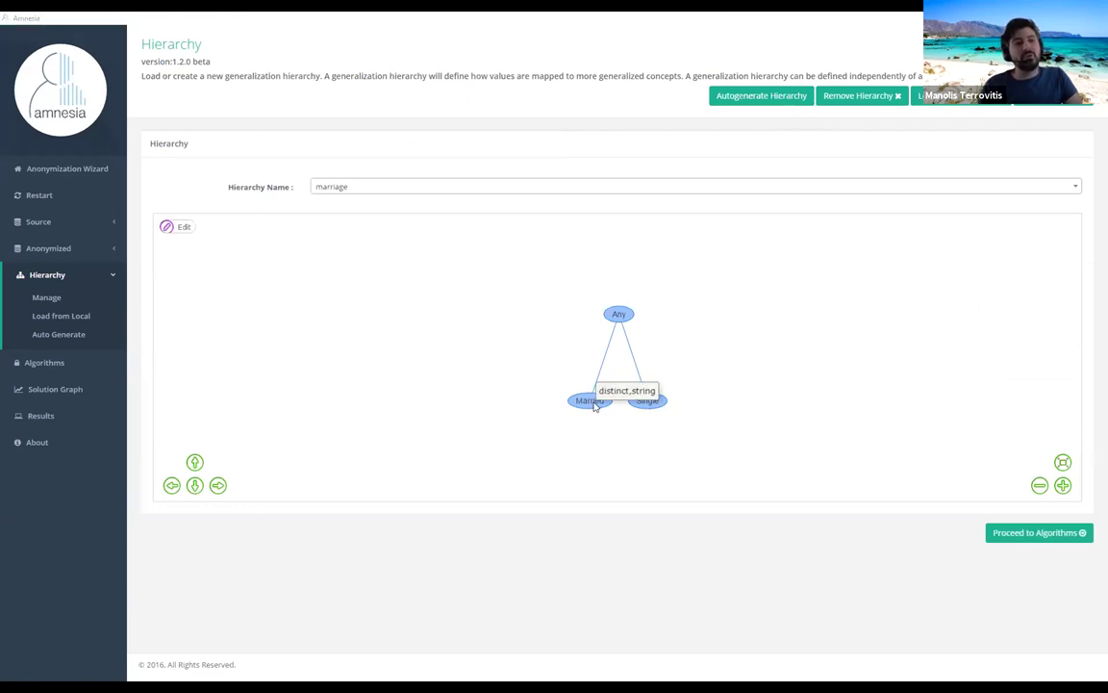
pyautogui.click(648, 401)
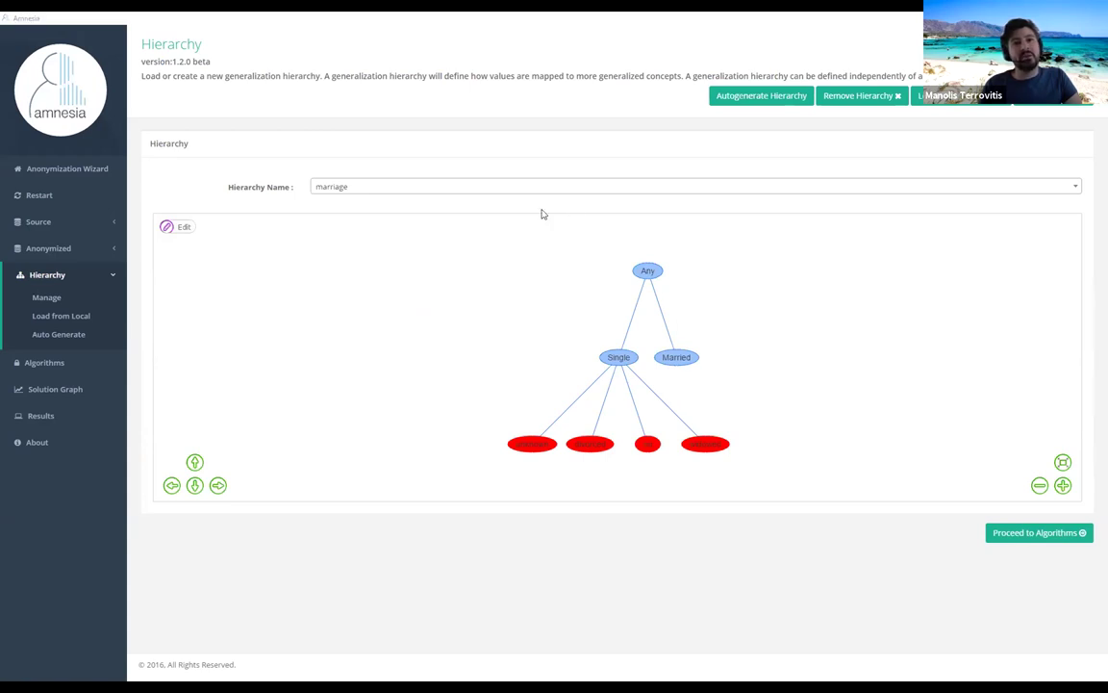
pyautogui.click(754, 98)
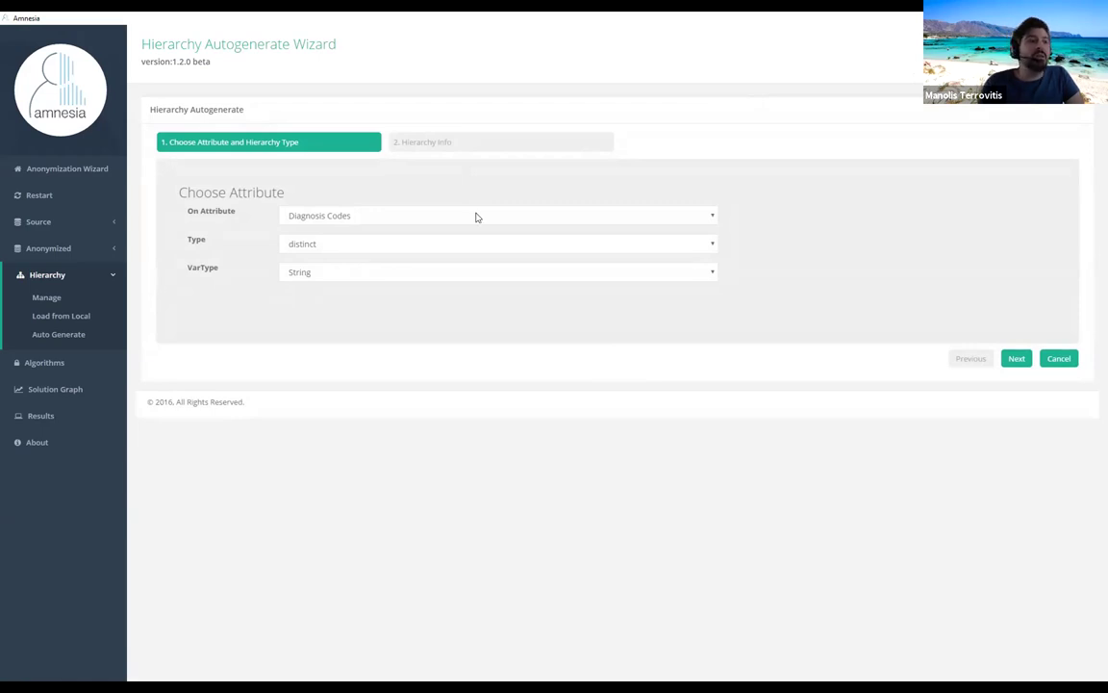
# Step: Target Date of Birth in the wizard and name the new hierarchy bhier
pyautogui.click(475, 217)
pyautogui.click(423, 243)
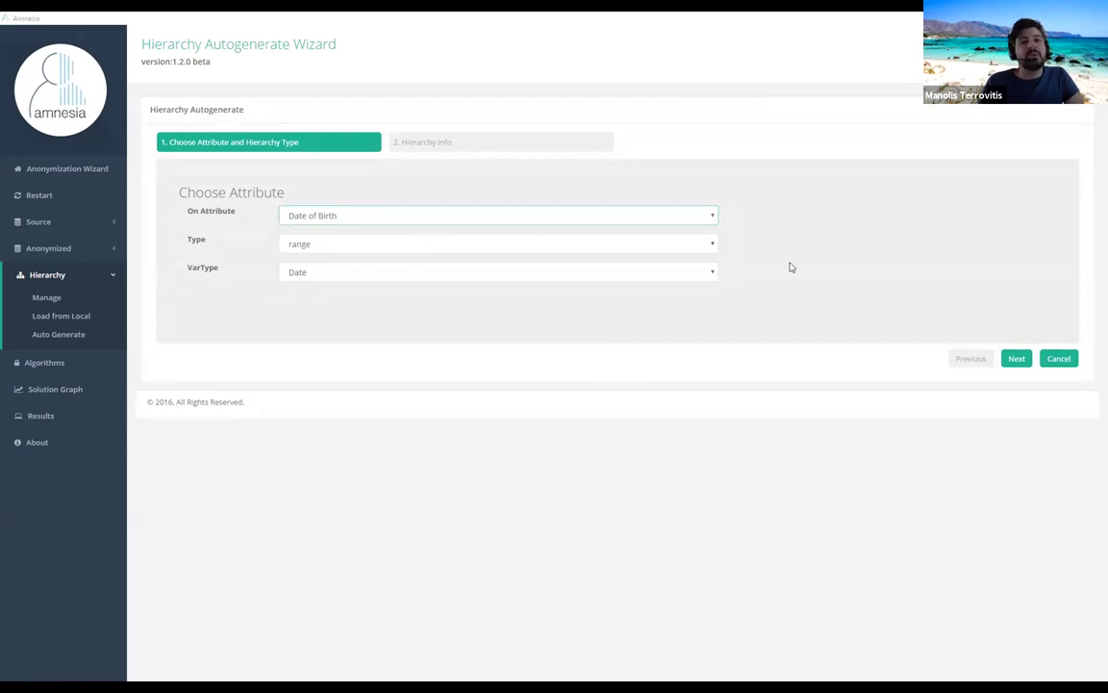
pyautogui.click(1017, 358)
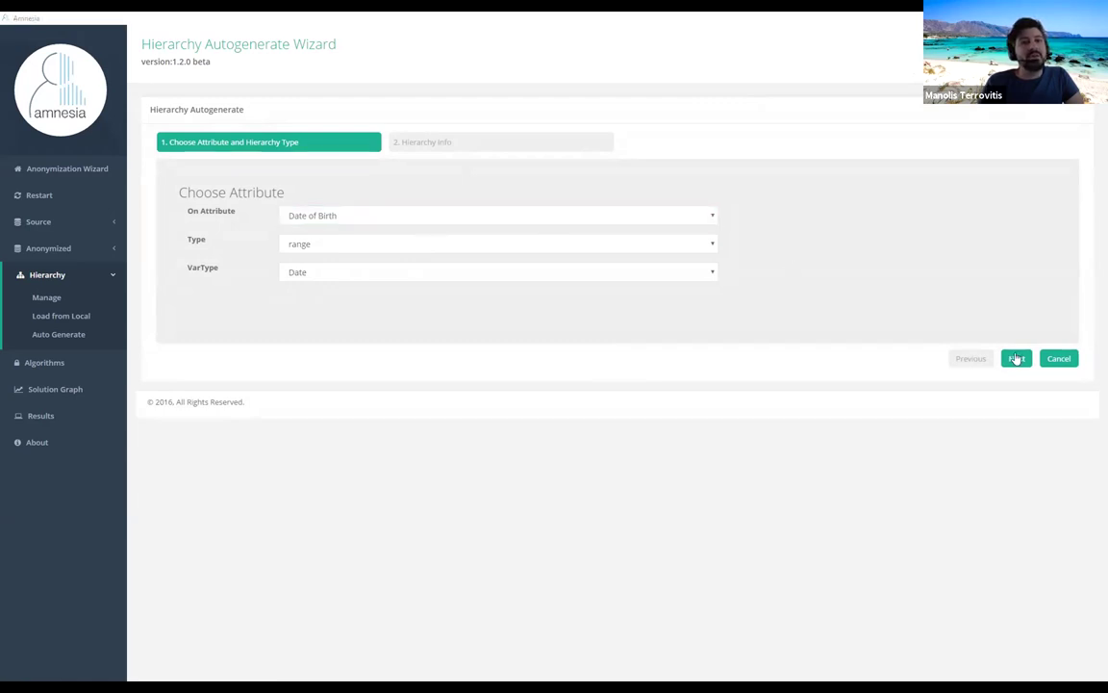
pyautogui.click(379, 224)
pyautogui.write('bhier')
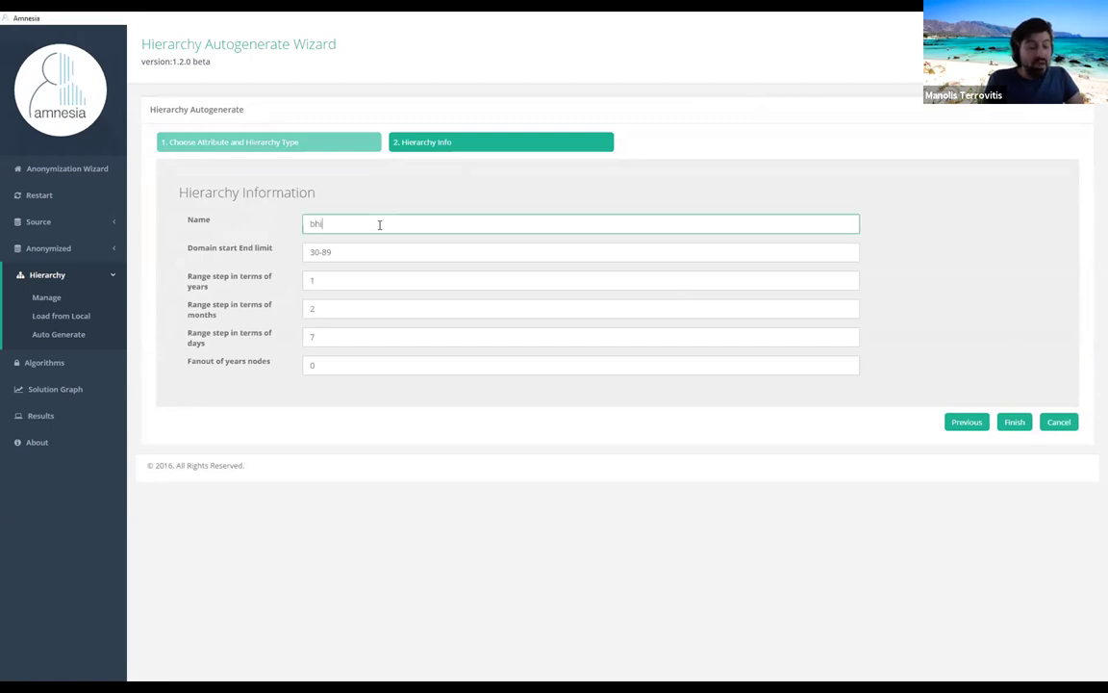
pyautogui.click(350, 249)
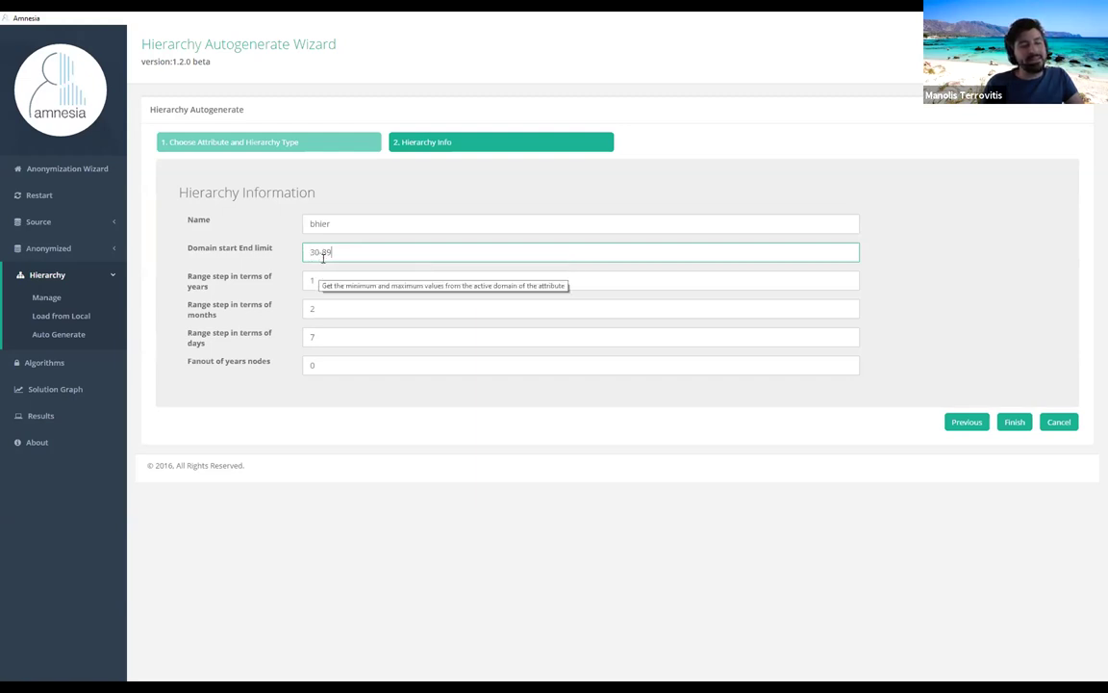
# Step: Set 5-year and 6-month range steps with fanout 5, and create the bhier hierarchy
pyautogui.click(315, 280)
pyautogui.doubleClick(312, 280)
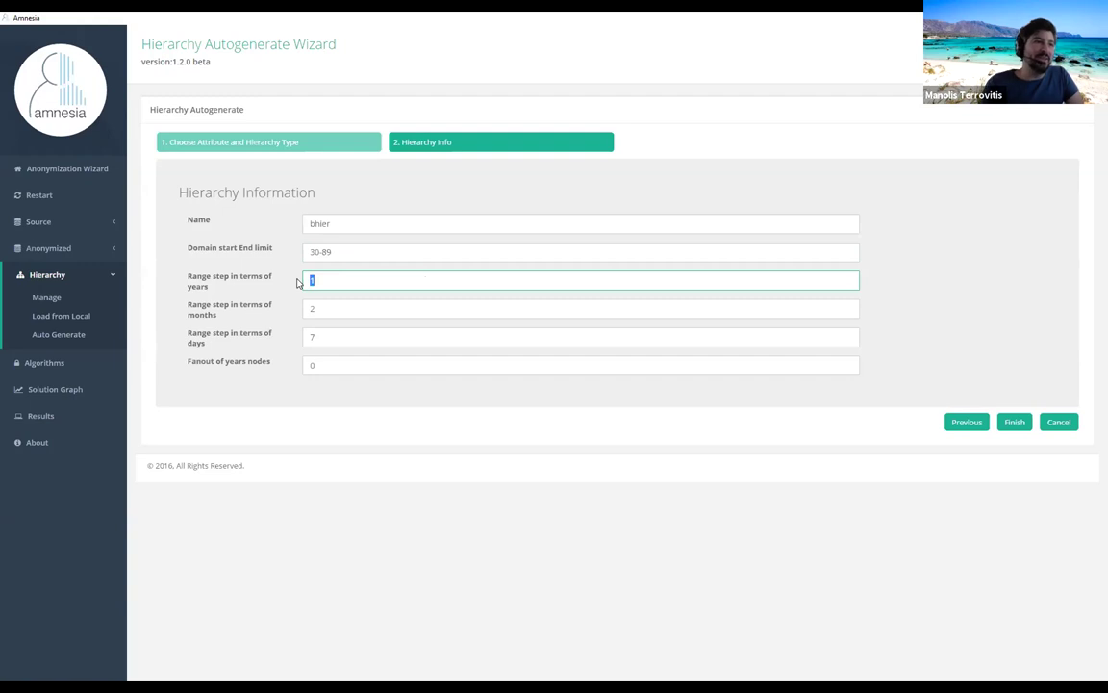
pyautogui.click(360, 284)
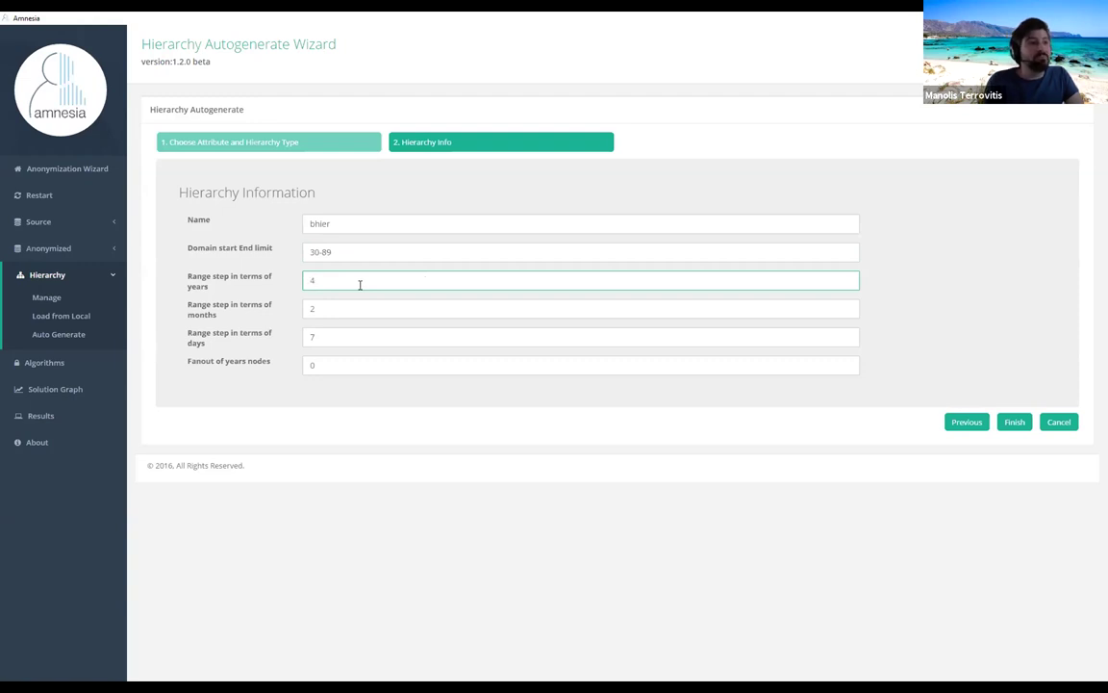
pyautogui.press('BackSpace')
pyautogui.write('5')
pyautogui.press('Tab')
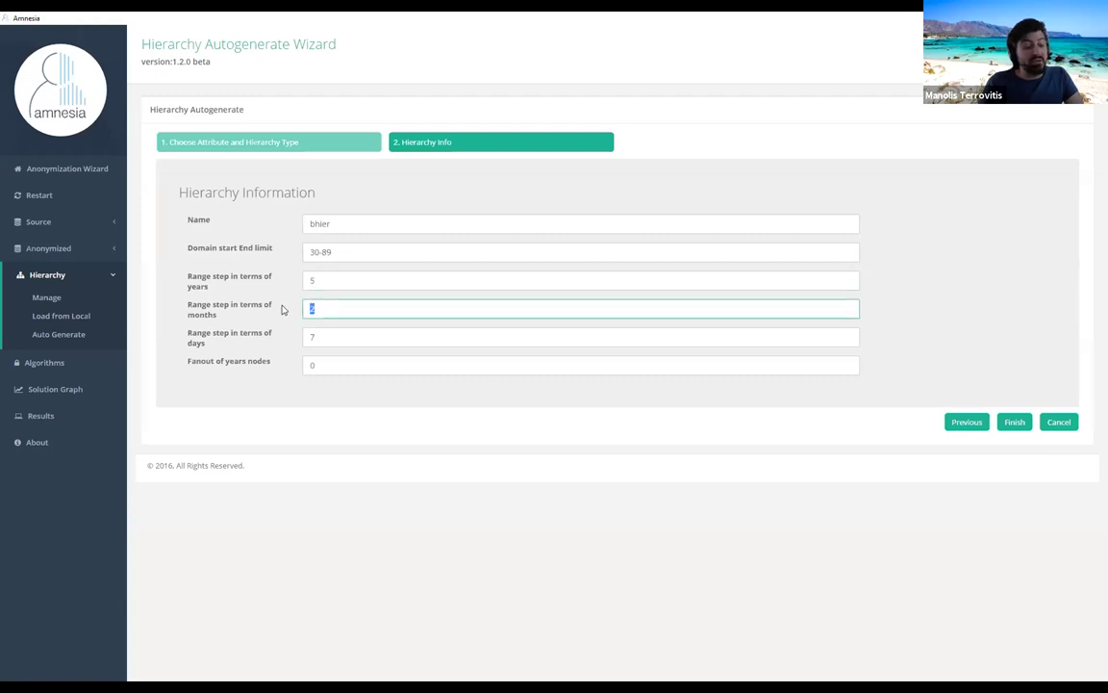
pyautogui.write('6')
pyautogui.press('Tab')
pyautogui.press('Tab')
pyautogui.write('5')
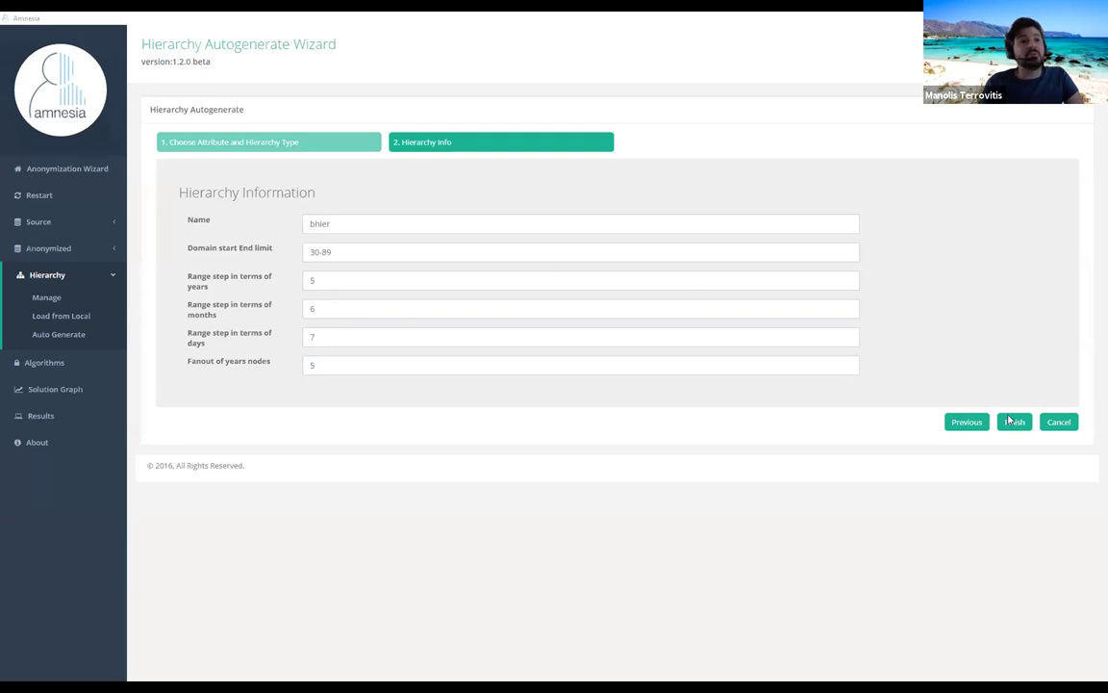
pyautogui.click(1014, 422)
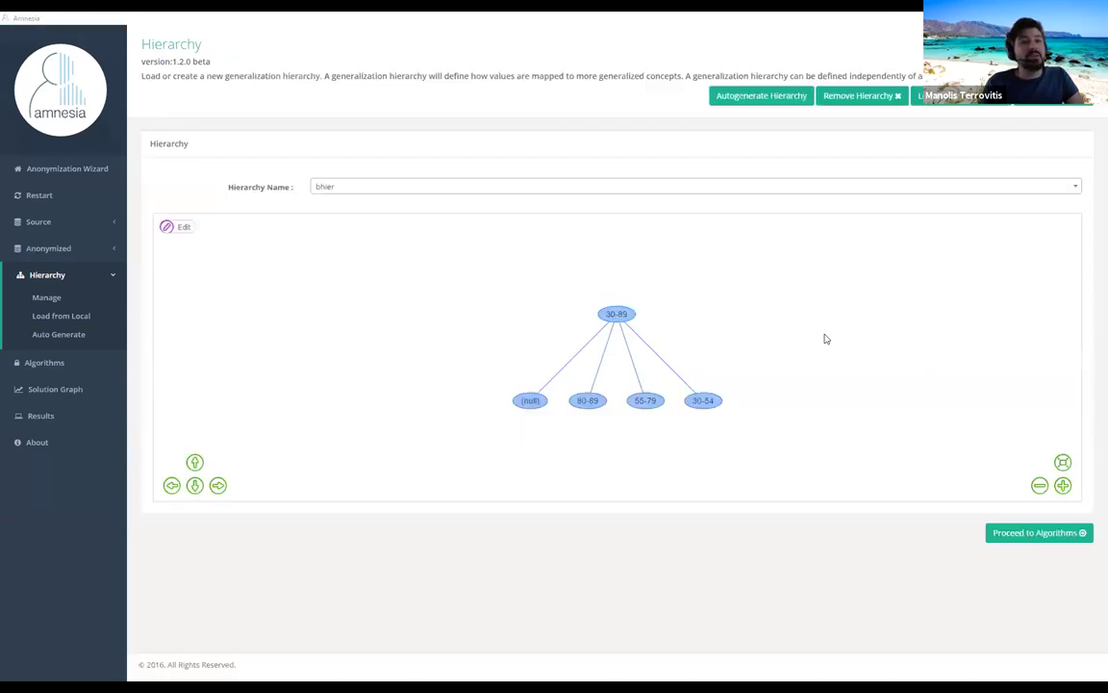
# Step: Expand the 80-89, 85-89 and 1/88-6/88 ranges to inspect the generated dates
pyautogui.click(585, 399)
pyautogui.click(559, 448)
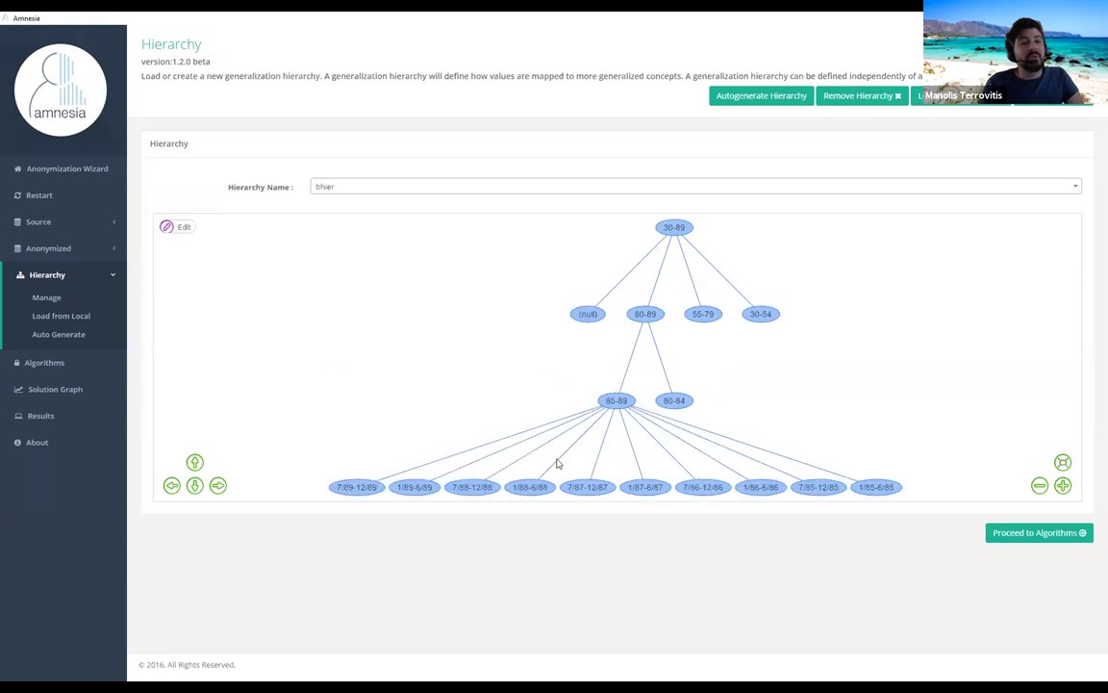
pyautogui.click(531, 487)
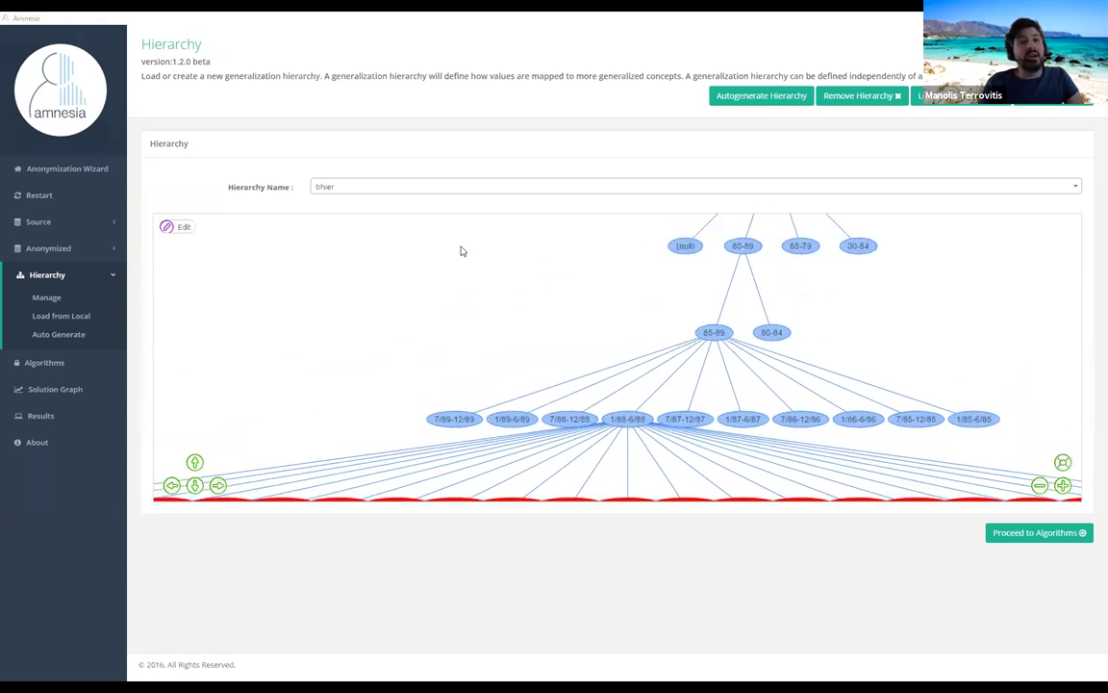
pyautogui.click(735, 95)
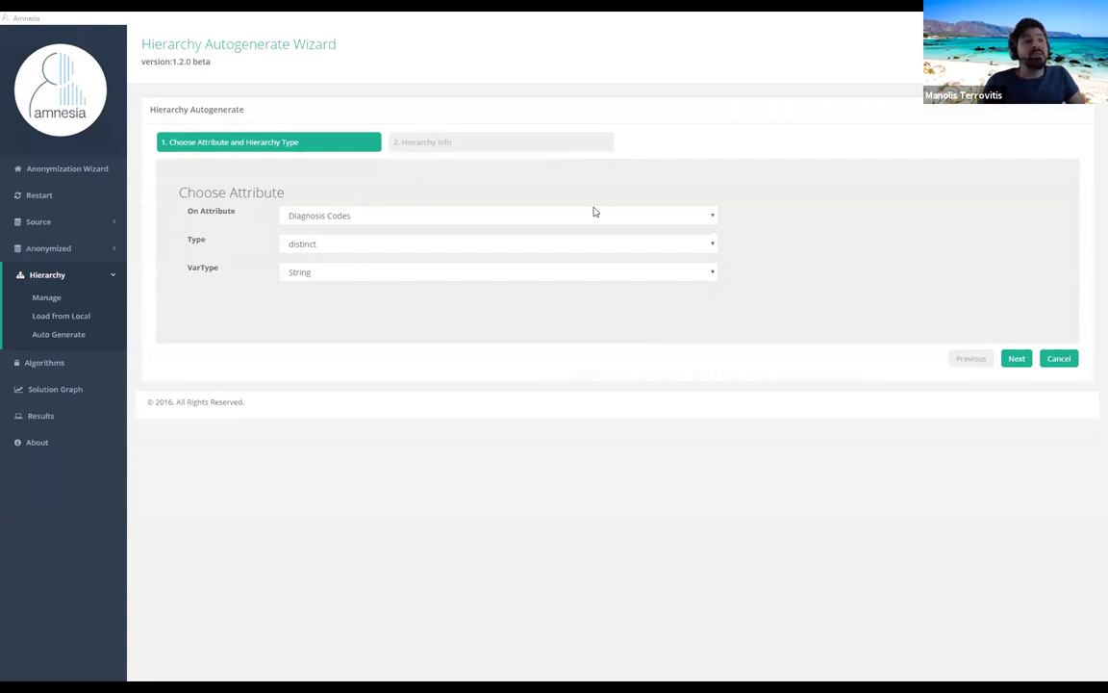
# Step: Create the hicd Diagnosis Codes hierarchy, expand Random52 and Random24, then return to the dataset
pyautogui.click(1017, 358)
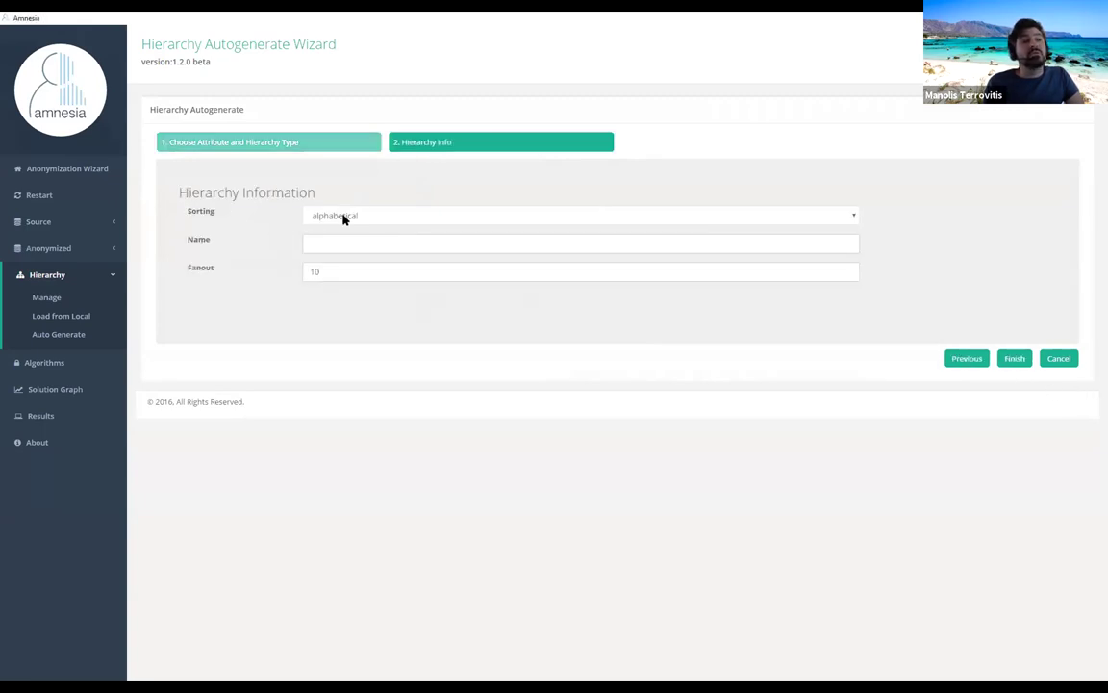
pyautogui.click(342, 244)
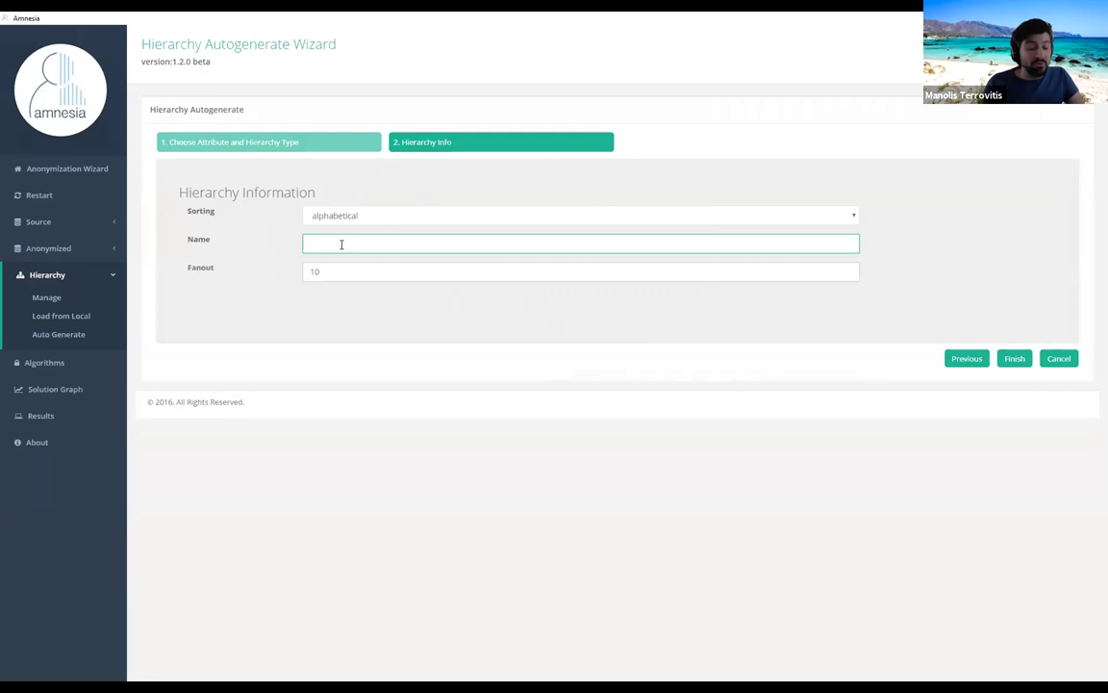
pyautogui.write('hier')
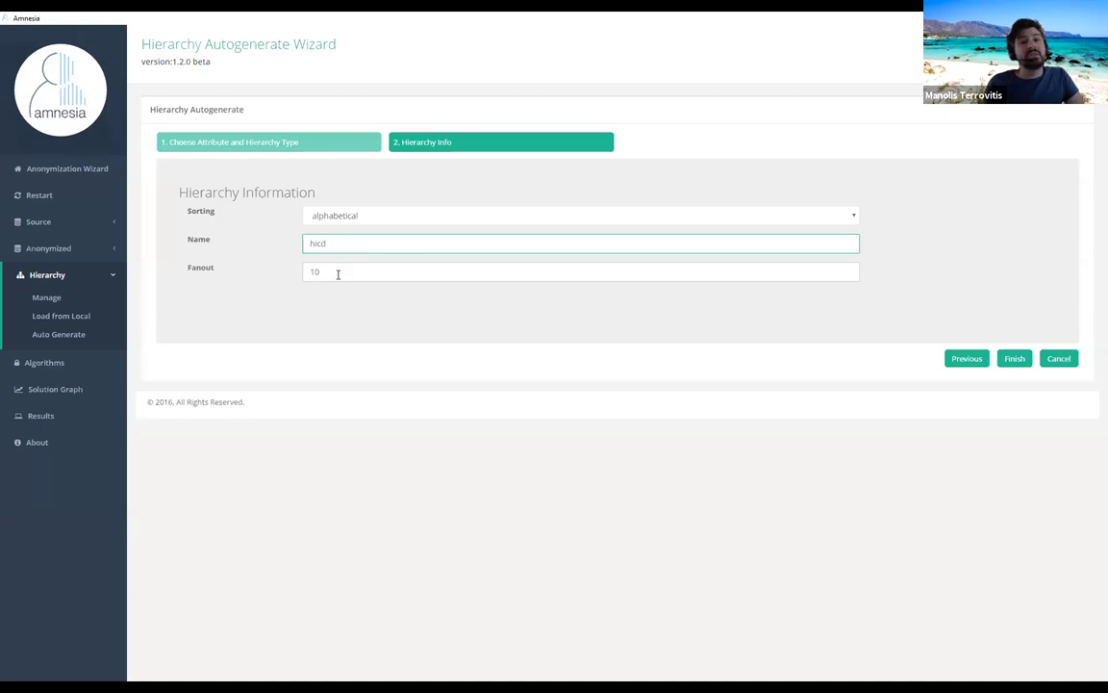
pyautogui.click(1015, 359)
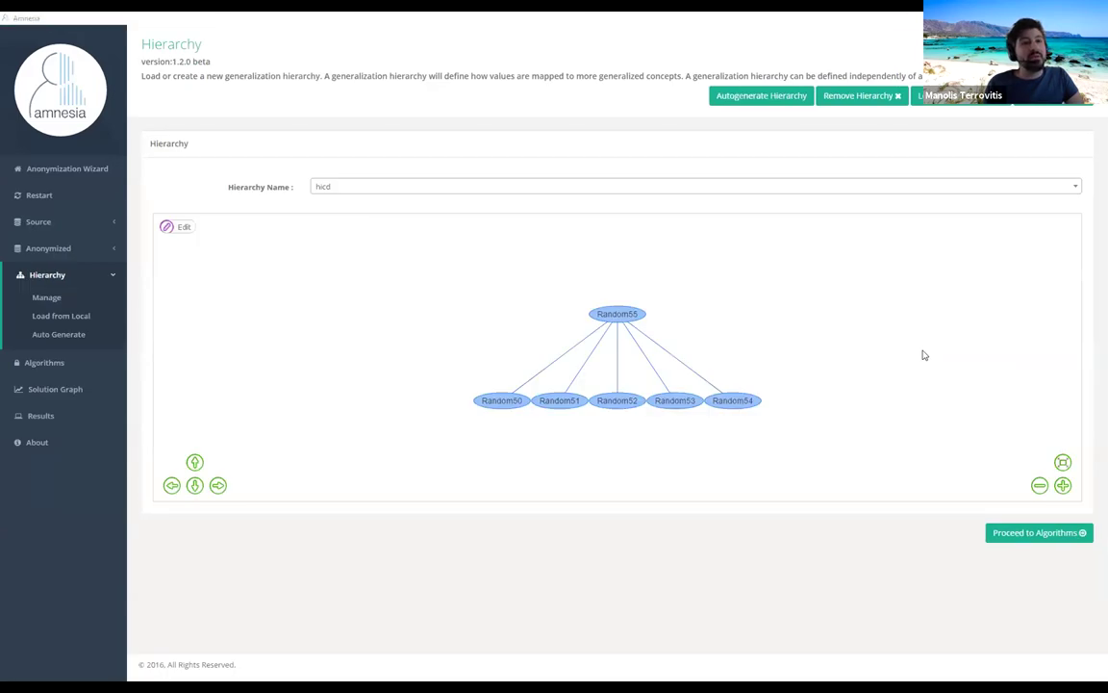
pyautogui.click(616, 400)
pyautogui.click(643, 432)
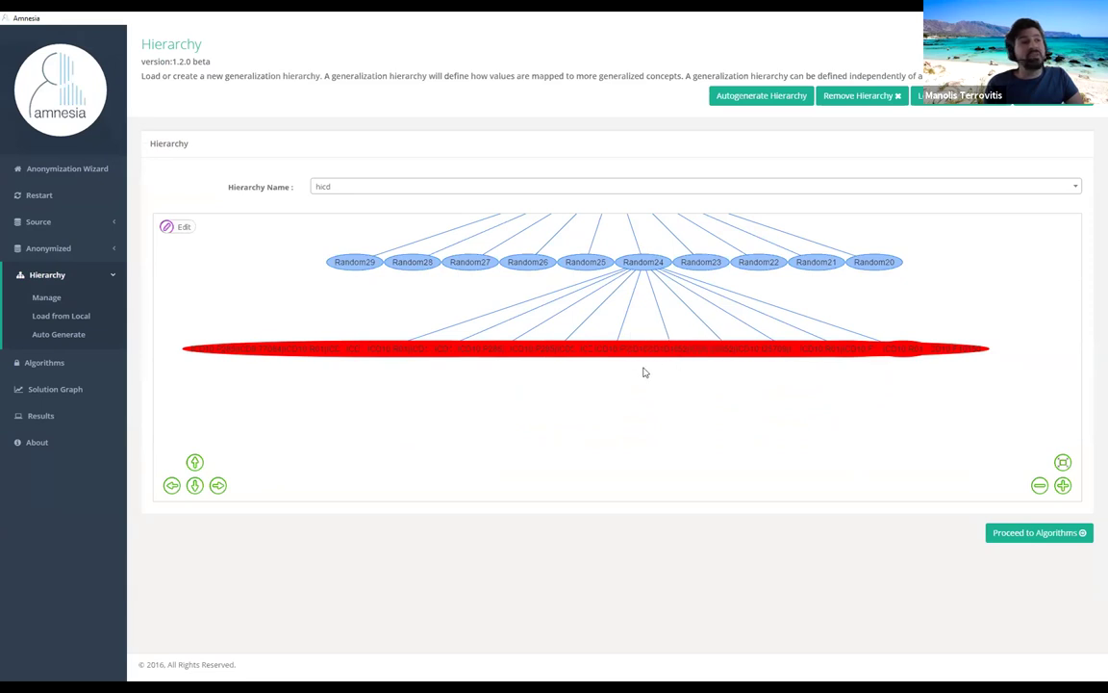
pyautogui.click(55, 222)
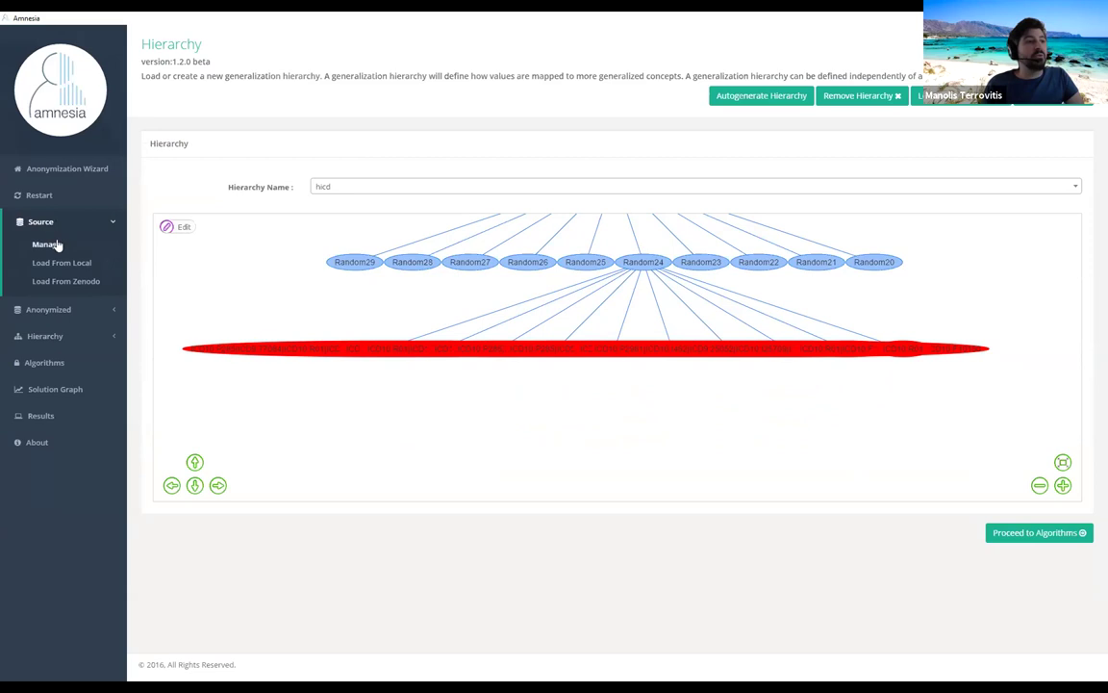
pyautogui.click(38, 244)
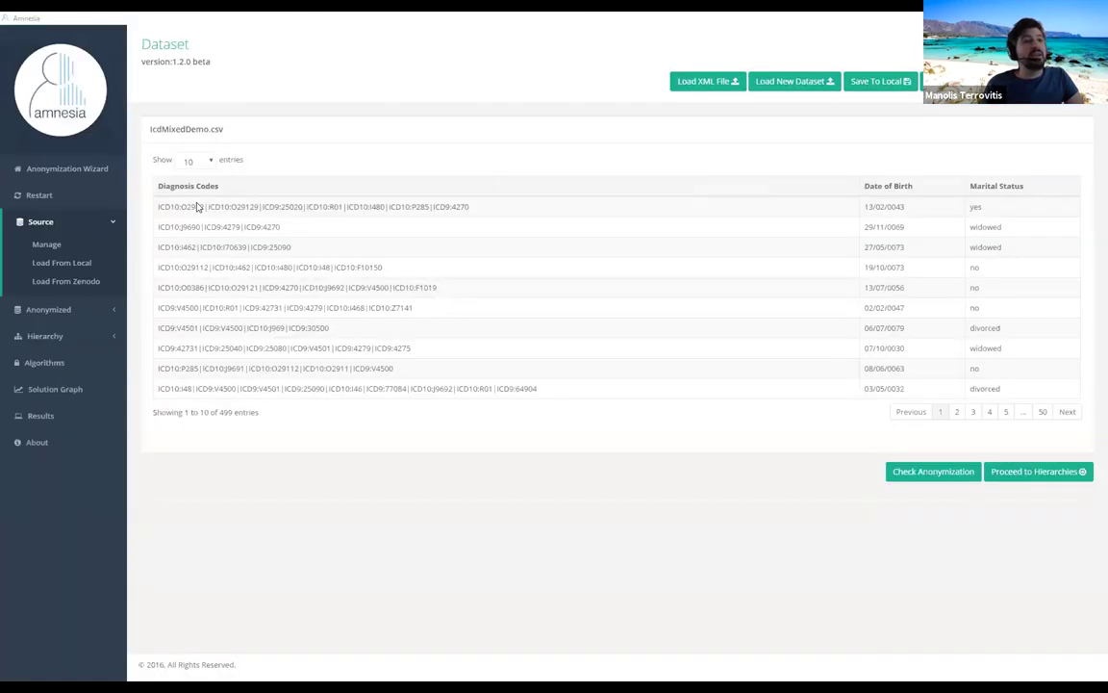
# Step: Highlight the first record's diagnosis codes, including ICD10:O2912, then go to the Algorithms page
pyautogui.moveTo(469, 207); pyautogui.dragTo(159, 211)
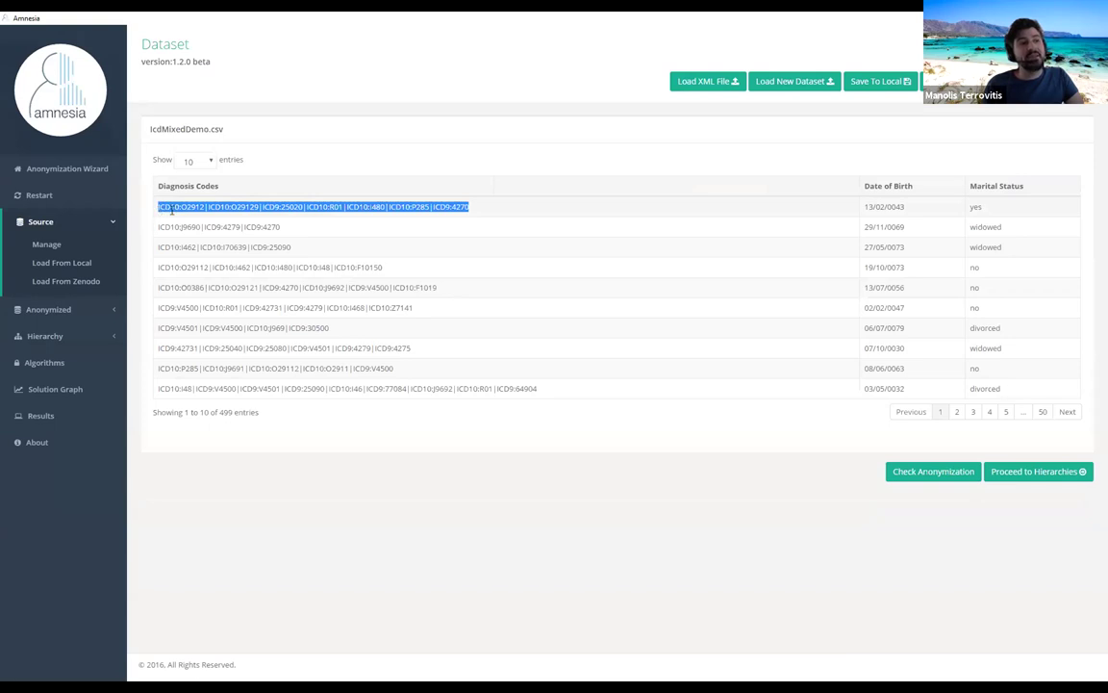
pyautogui.click(172, 210)
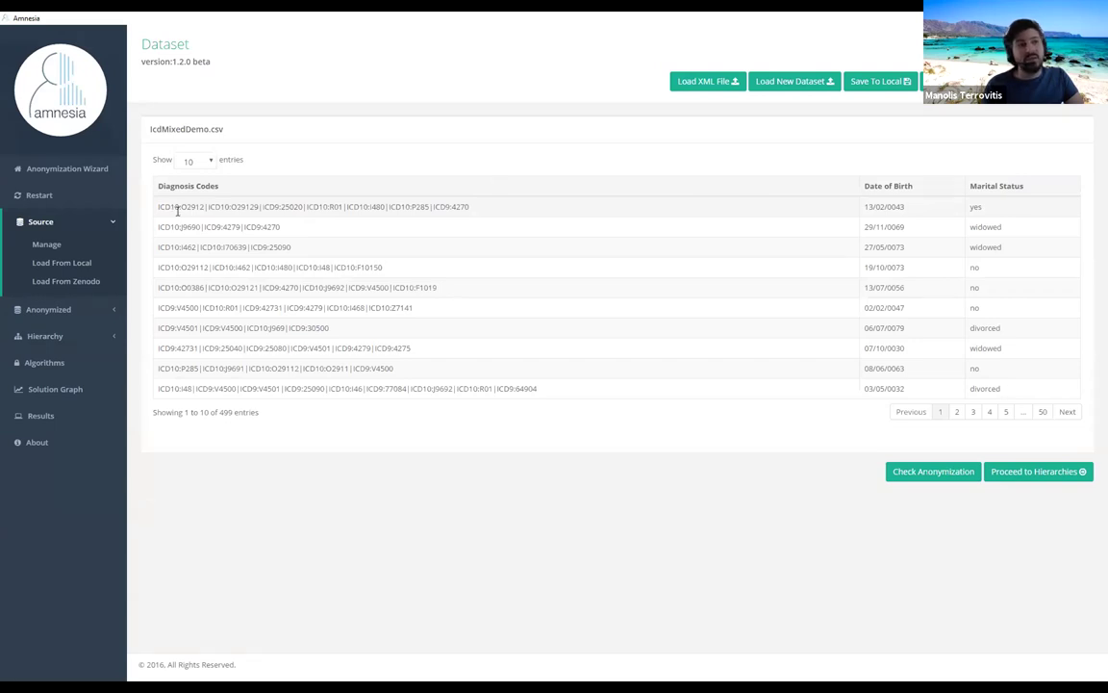
pyautogui.moveTo(160, 207)
pyautogui.mouseDown()
pyautogui.moveTo(209, 206)
pyautogui.moveTo(162, 211)
pyautogui.mouseUp()
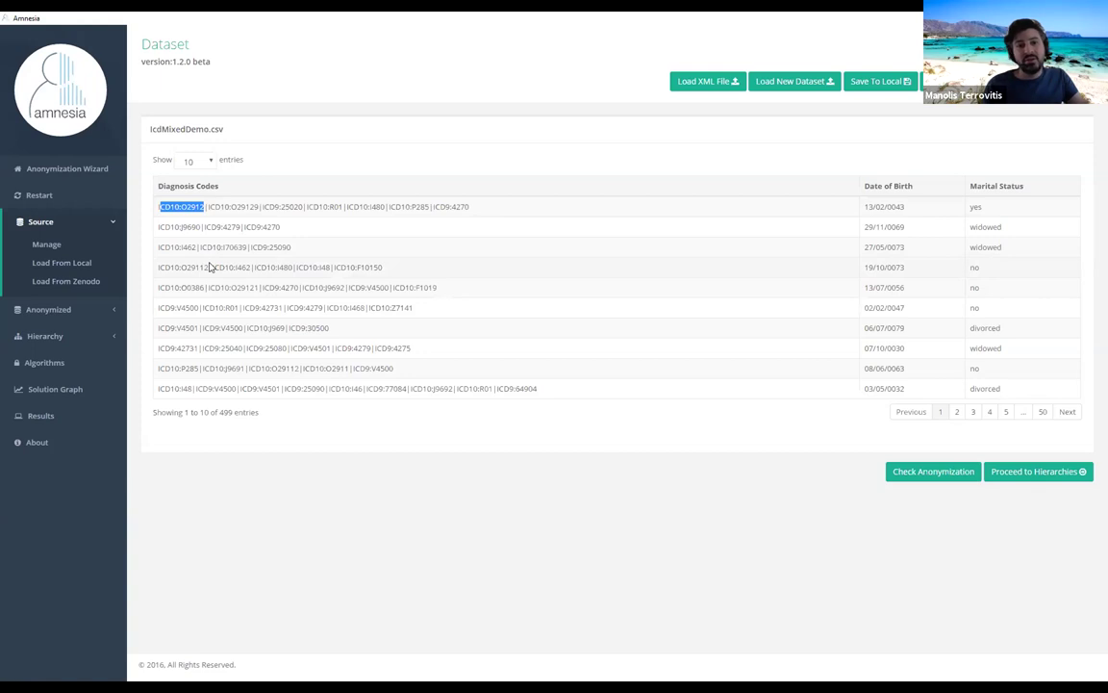
pyautogui.click(189, 223)
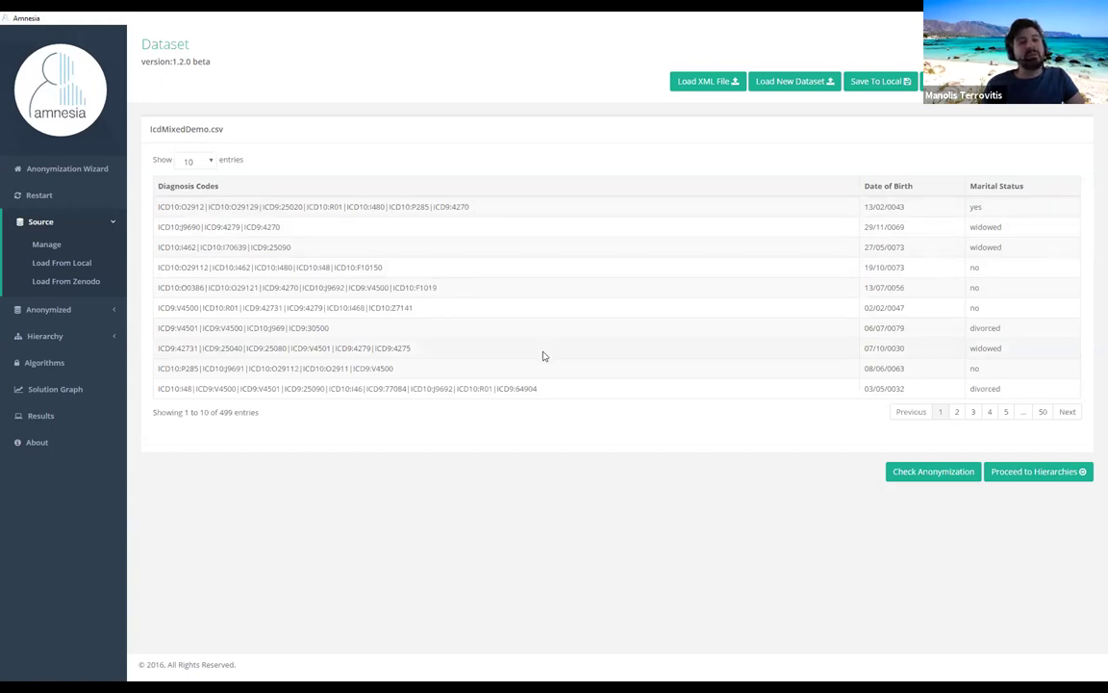
pyautogui.moveTo(470, 207); pyautogui.dragTo(153, 204)
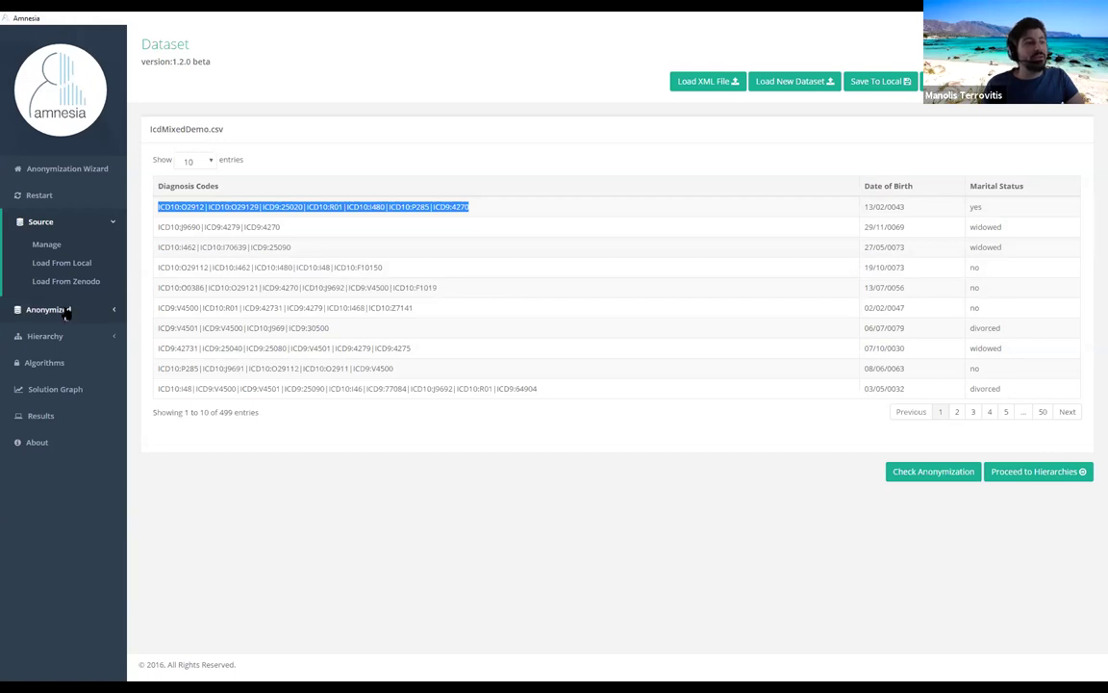
pyautogui.click(53, 361)
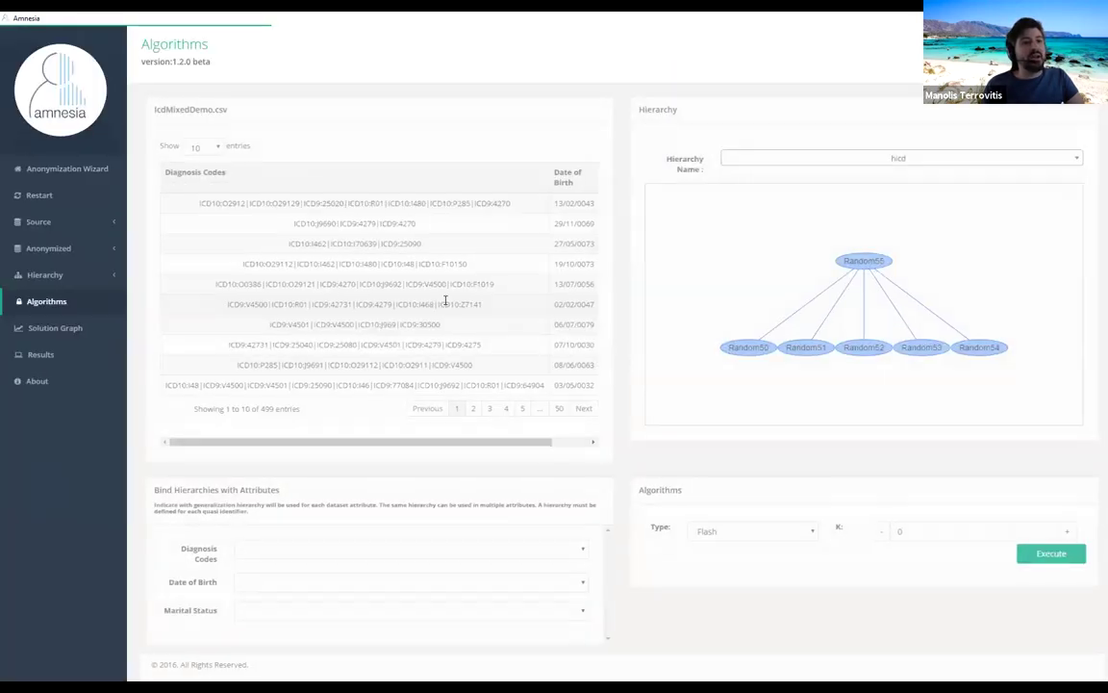
# Step: Bind hicd to Diagnosis Codes, bhier to Date of Birth and marriage to Marital Status
pyautogui.click(311, 554)
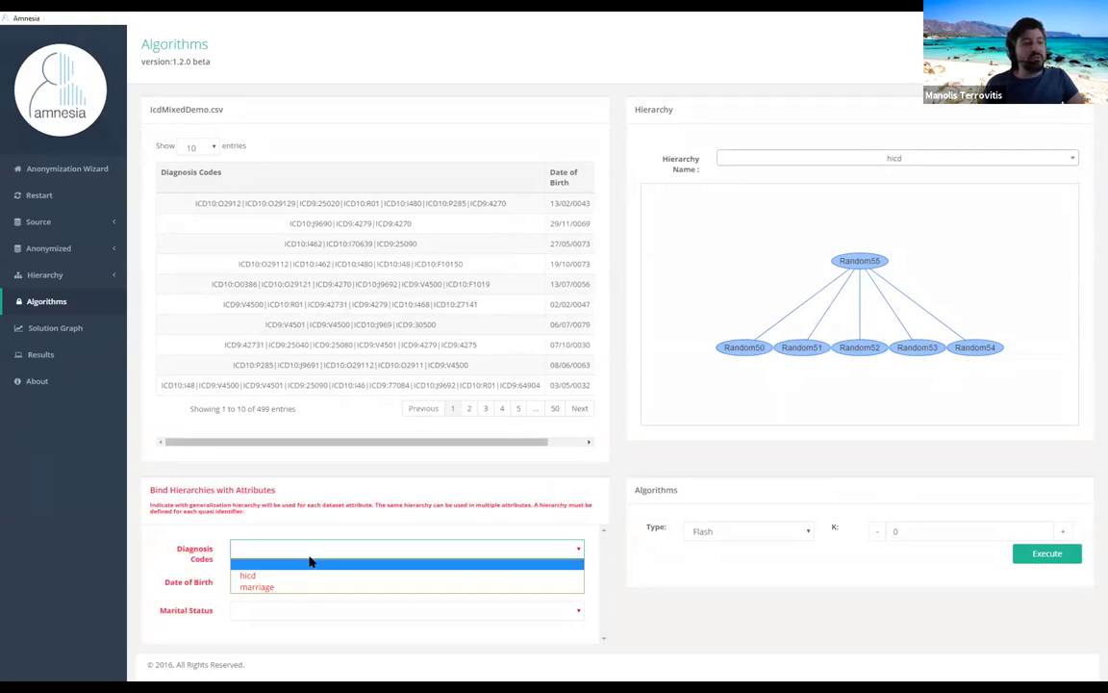
pyautogui.click(319, 497)
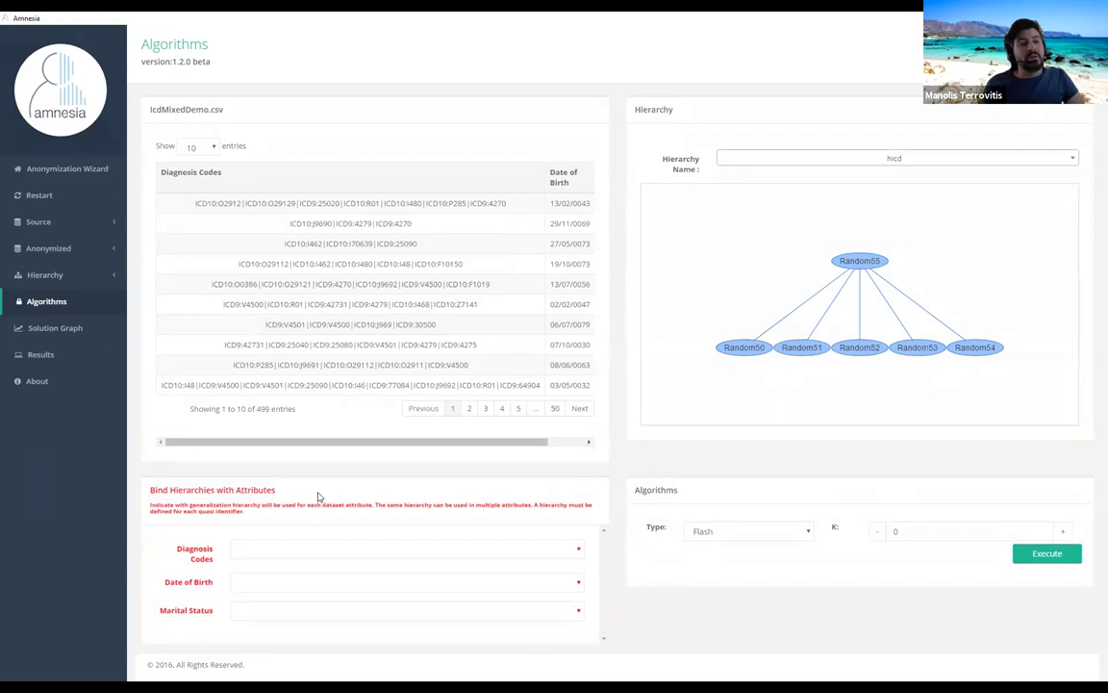
pyautogui.click(298, 556)
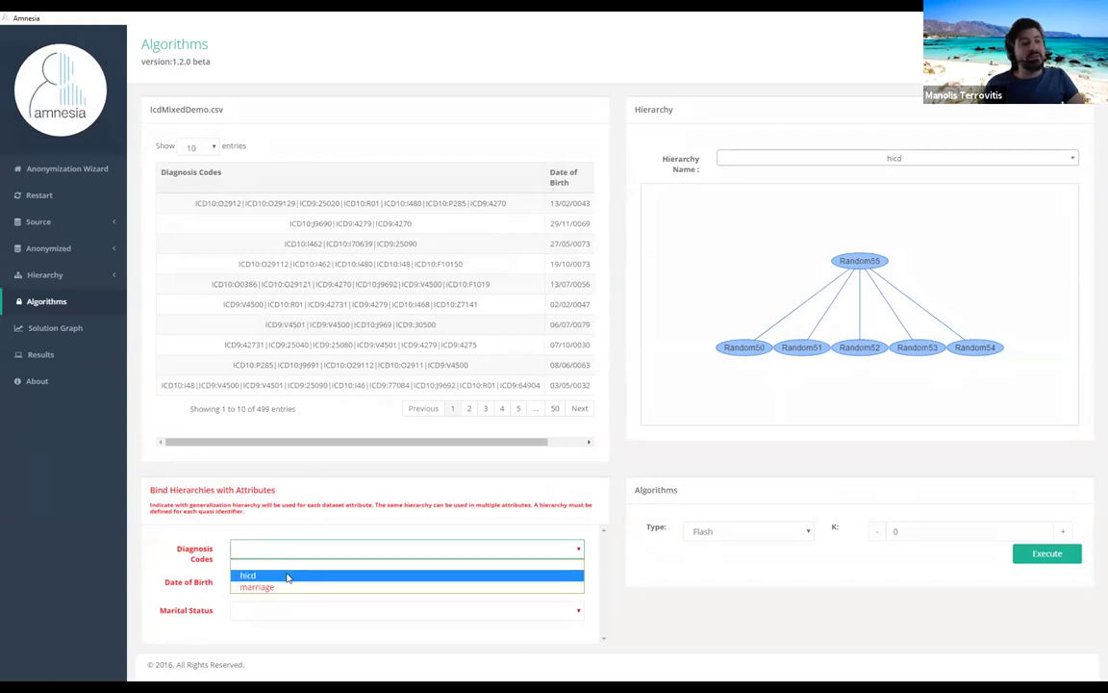
pyautogui.click(285, 579)
pyautogui.click(277, 581)
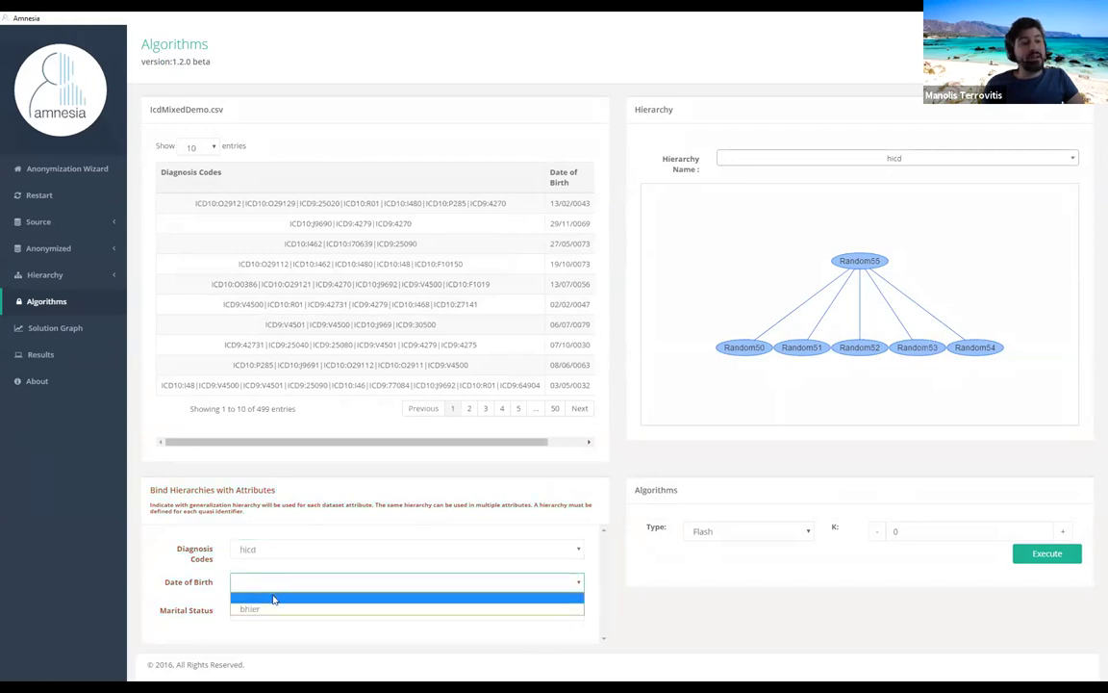
pyautogui.click(271, 609)
pyautogui.click(257, 612)
pyautogui.click(256, 648)
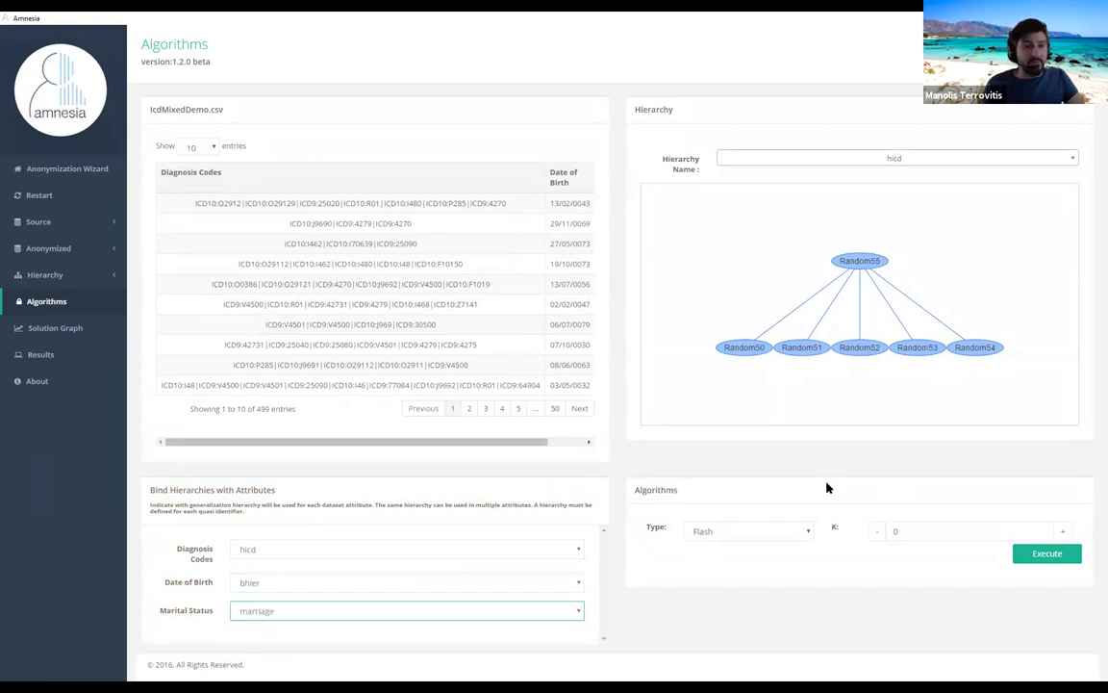
# Step: Set k to 2 and execute the anonymization
pyautogui.doubleClick(898, 532)
pyautogui.write('2')
pyautogui.click(1050, 555)
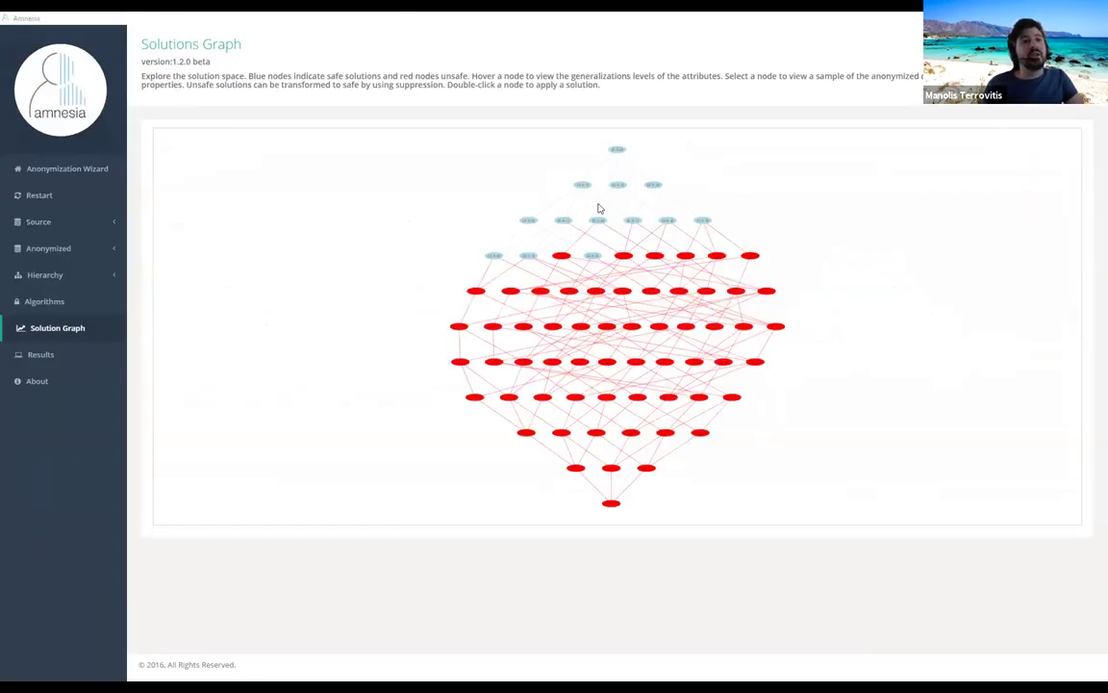
# Step: Zoom and pan the Solutions Graph to inspect the safe nodes and a red node's details
pyautogui.scroll(3, 576, 291)
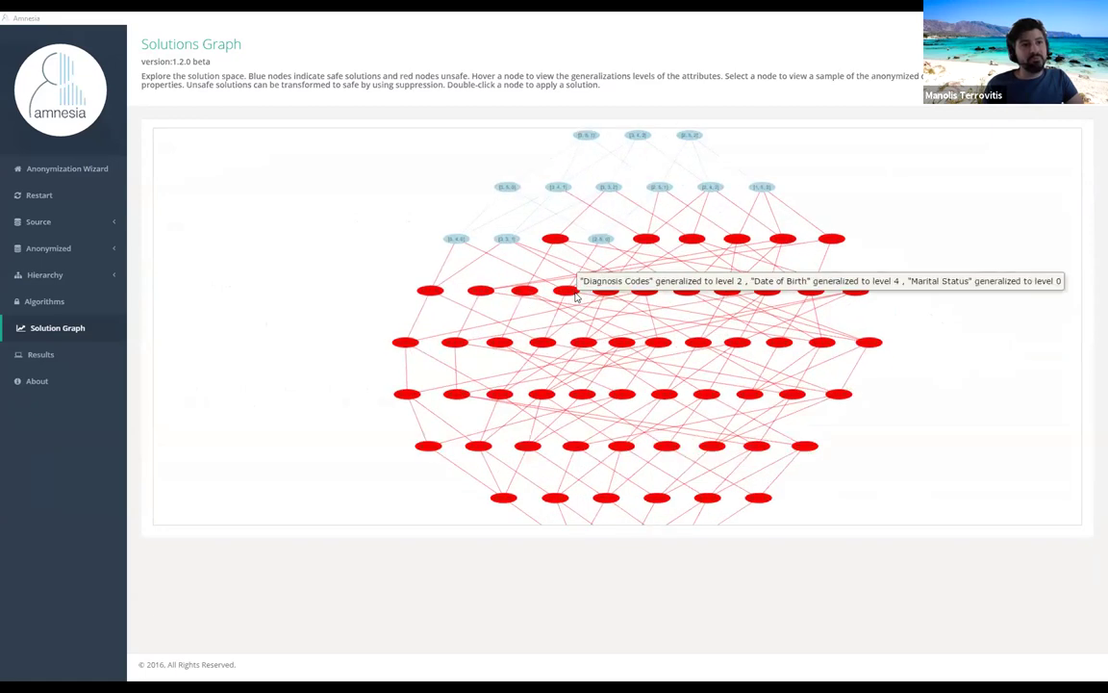
pyautogui.scroll(3, 507, 256)
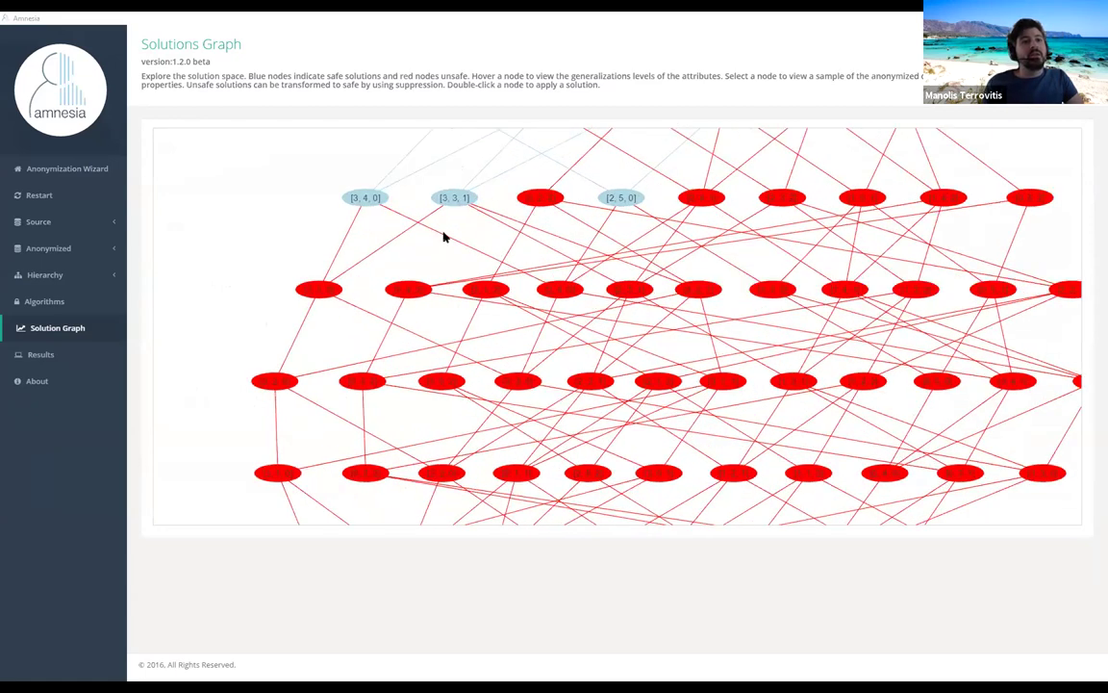
pyautogui.moveTo(481, 270); pyautogui.dragTo(512, 286)
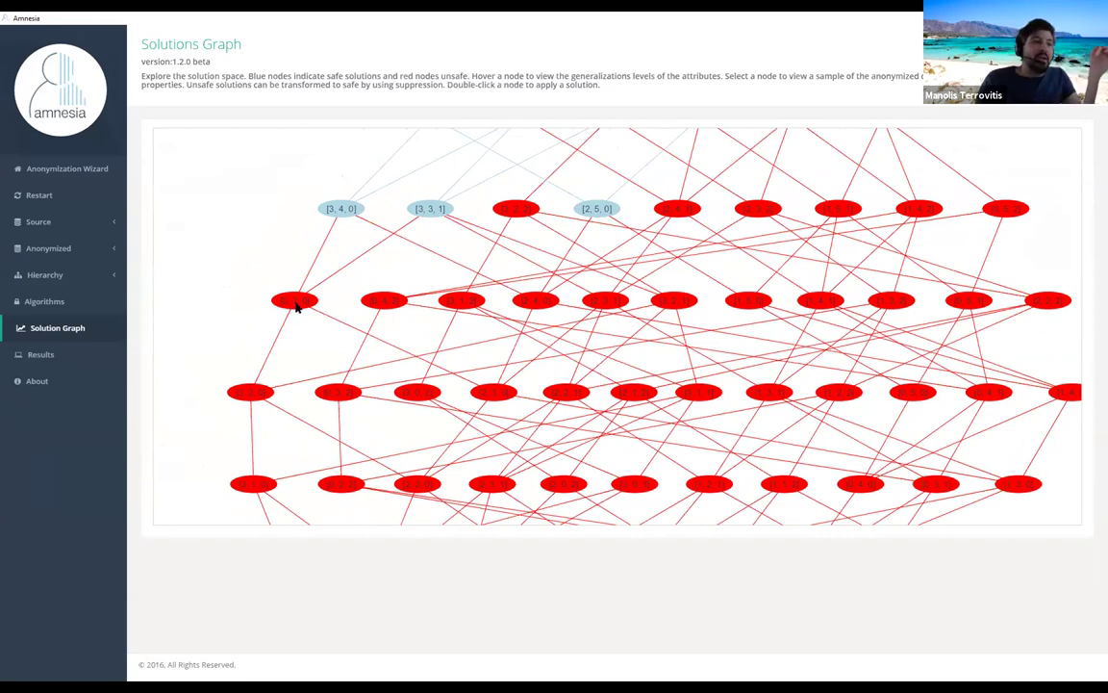
pyautogui.moveTo(286, 304)
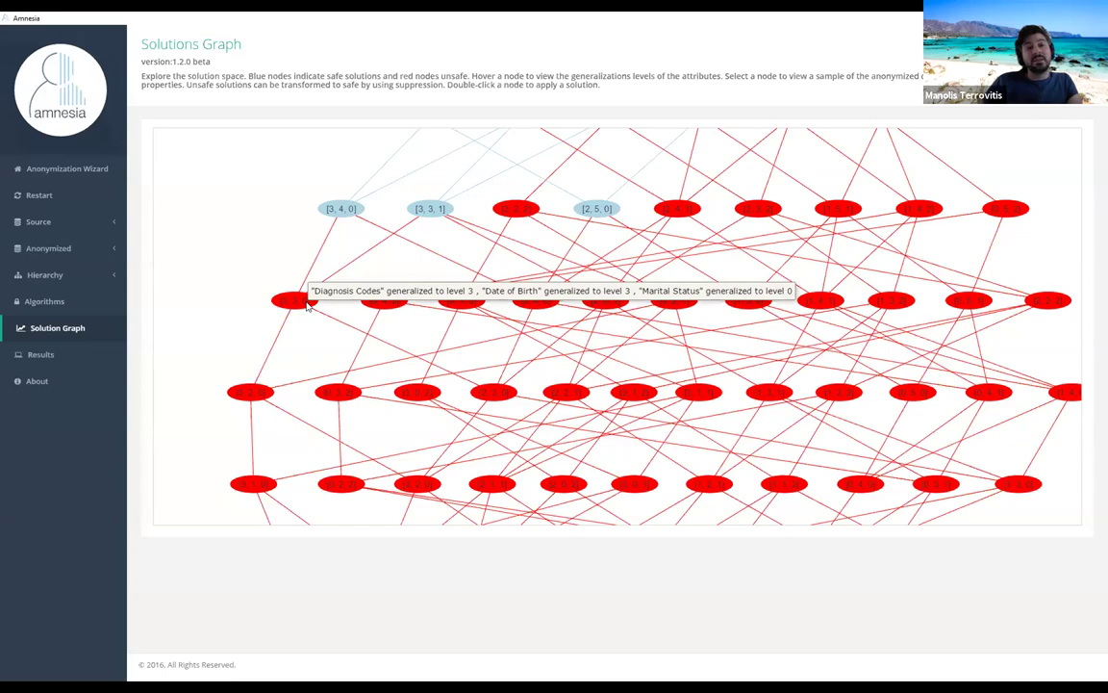
pyautogui.click(306, 304)
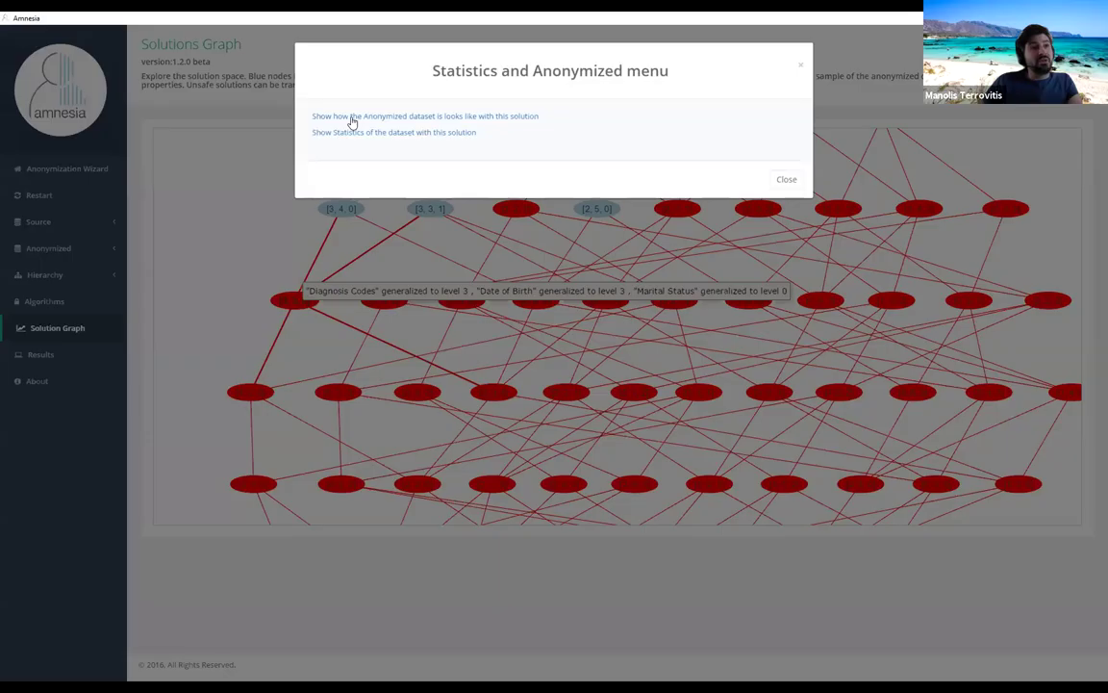
pyautogui.click(352, 117)
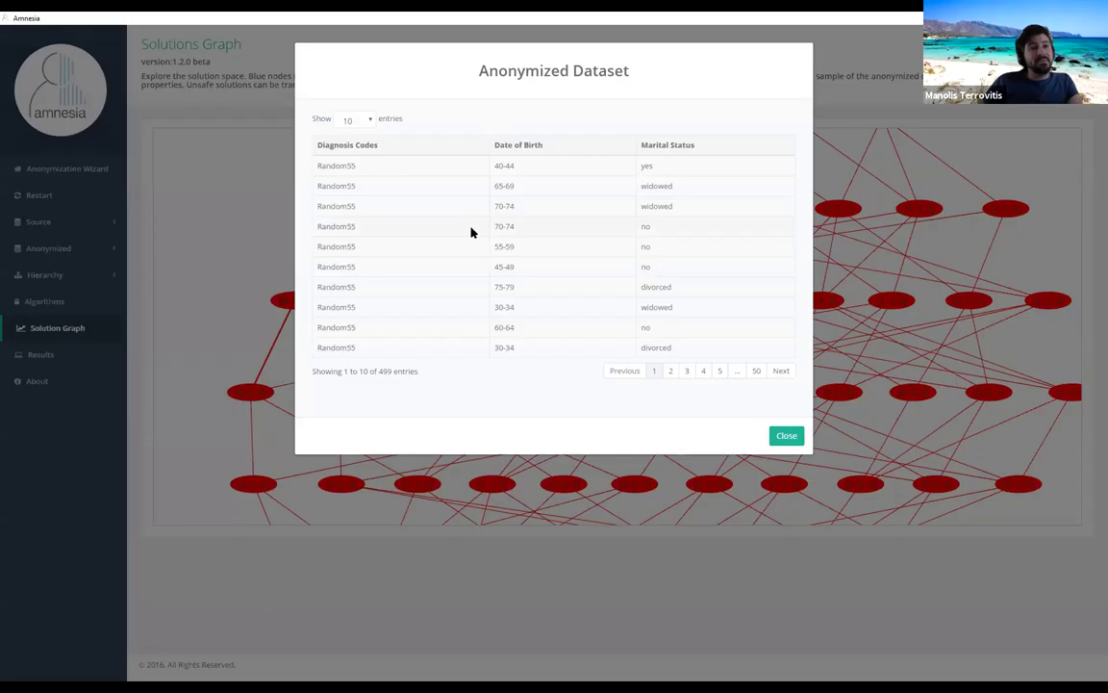
pyautogui.click(238, 230)
pyautogui.moveTo(299, 301)
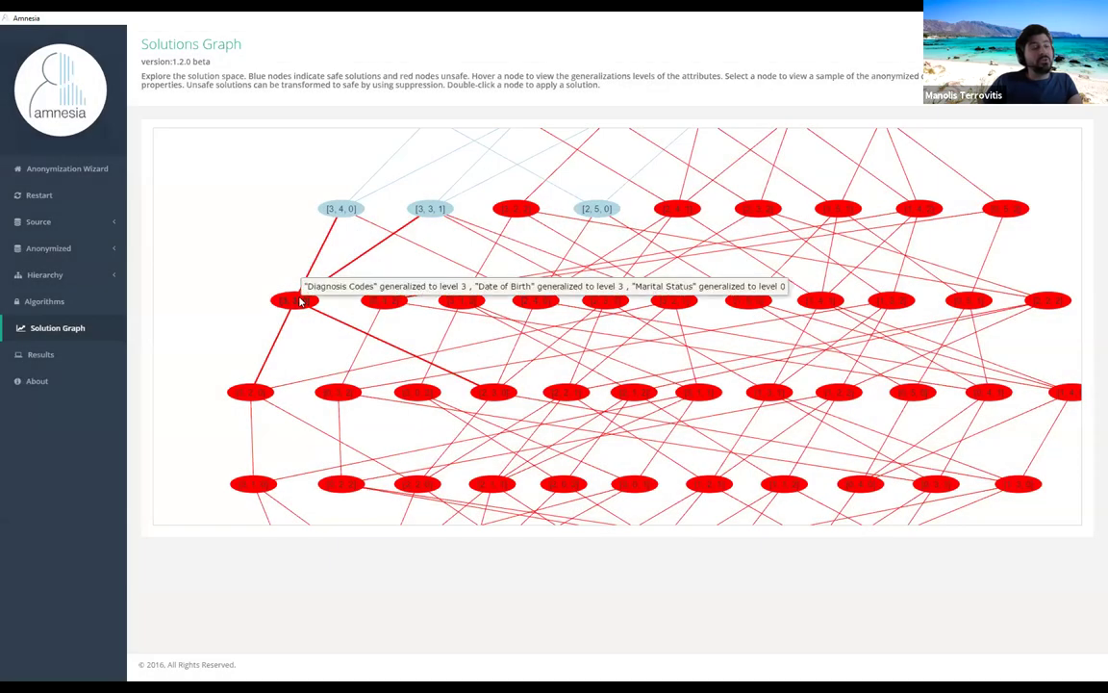
pyautogui.click(299, 301)
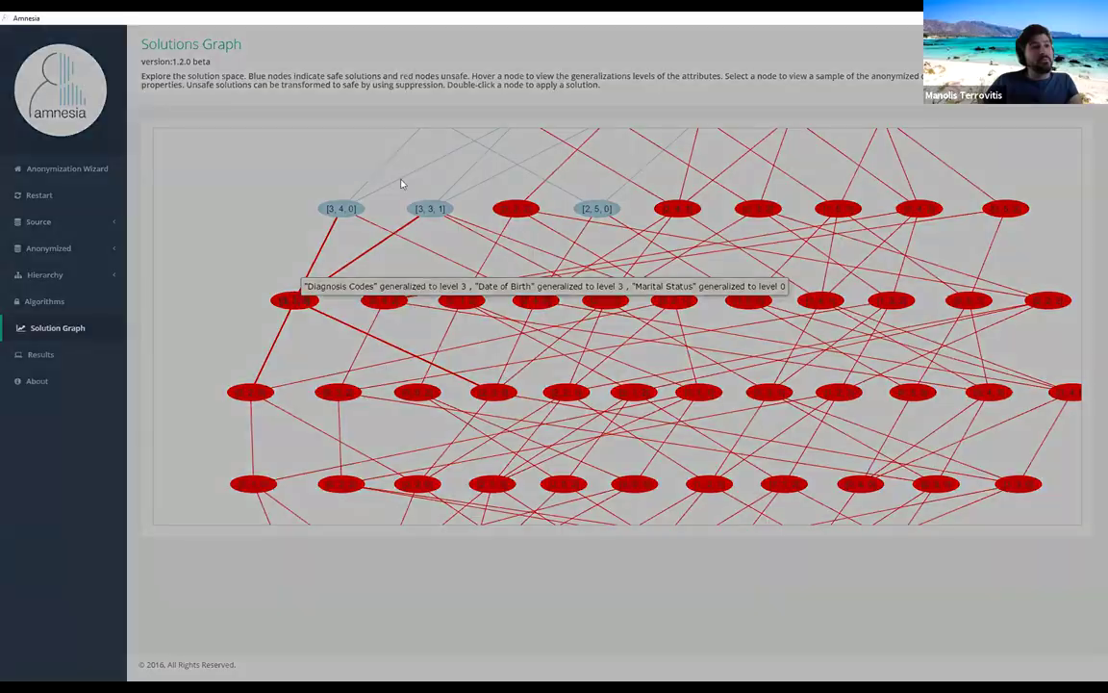
pyautogui.click(375, 133)
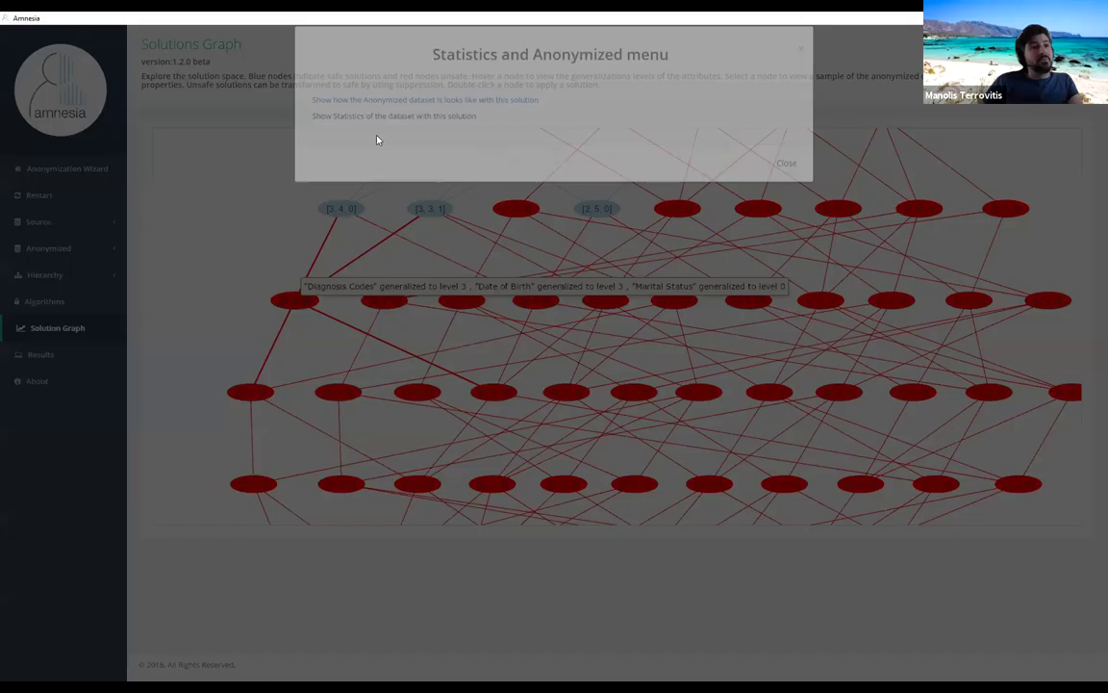
pyautogui.click(440, 144)
pyautogui.click(440, 185)
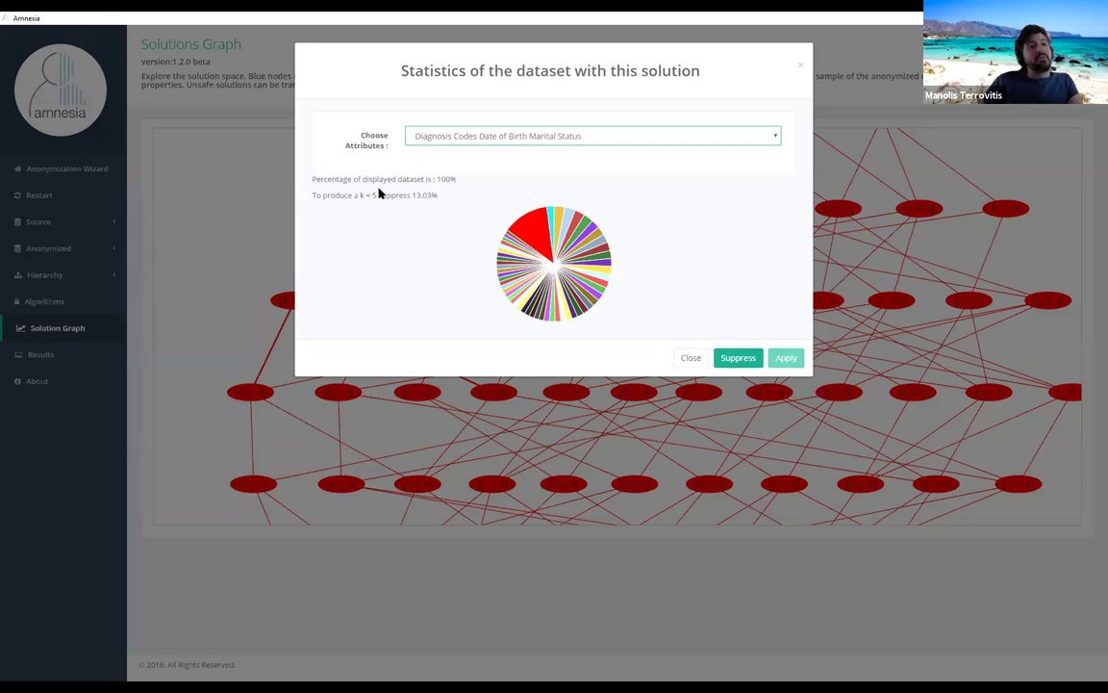
pyautogui.doubleClick(435, 193)
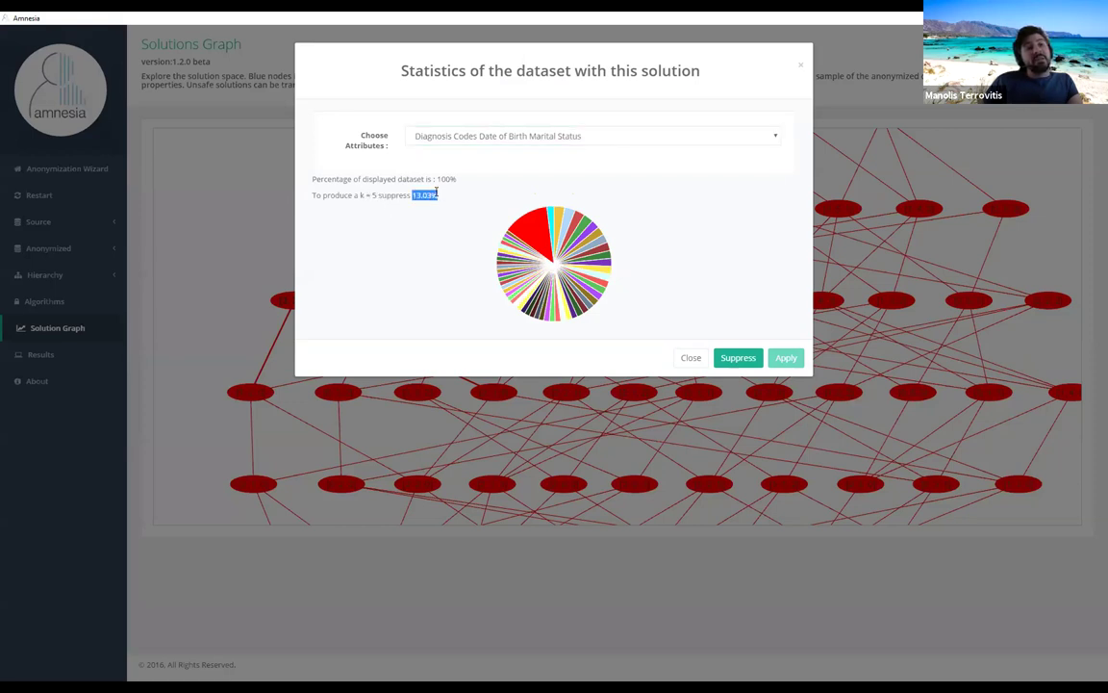
pyautogui.moveTo(631, 55); pyautogui.dragTo(517, 58)
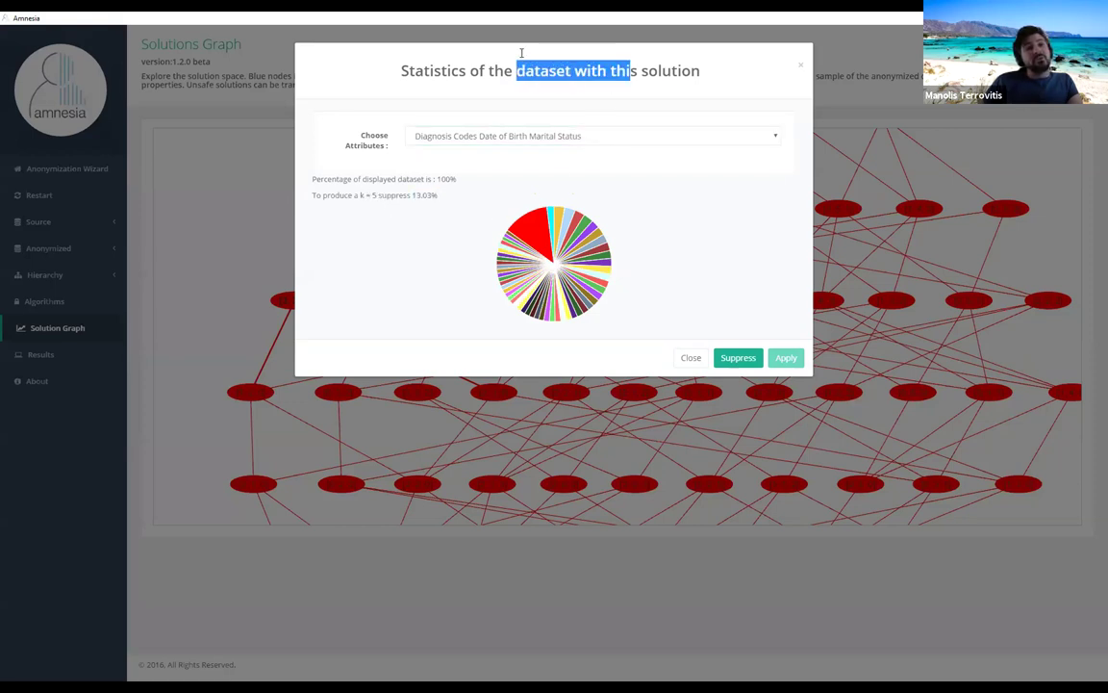
pyautogui.click(554, 55)
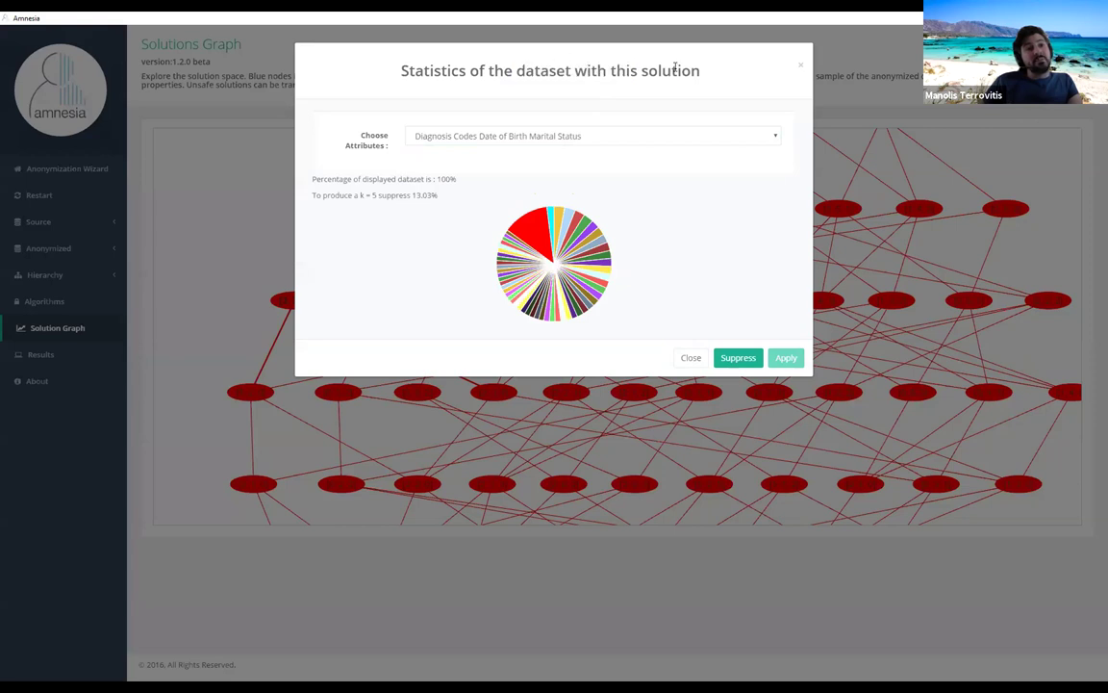
pyautogui.click(801, 70)
pyautogui.moveTo(272, 299)
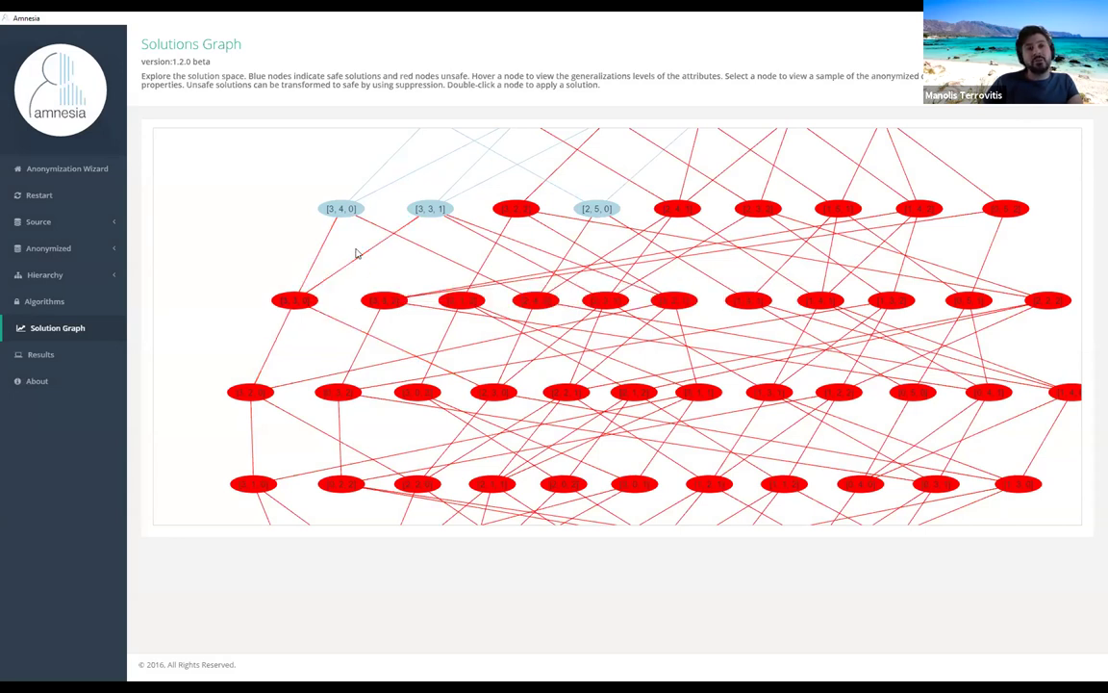
# Step: Preview the [3, 4, 0] solution's Random55 codes, apply it, then return to the Solutions Graph
pyautogui.click(339, 212)
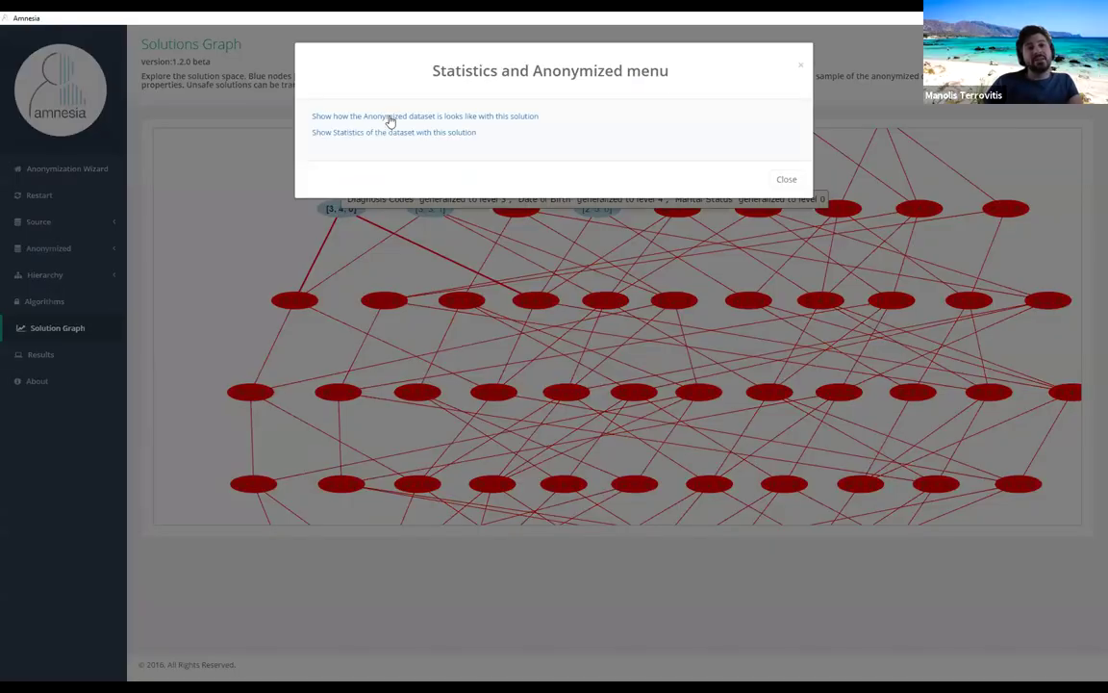
pyautogui.click(389, 117)
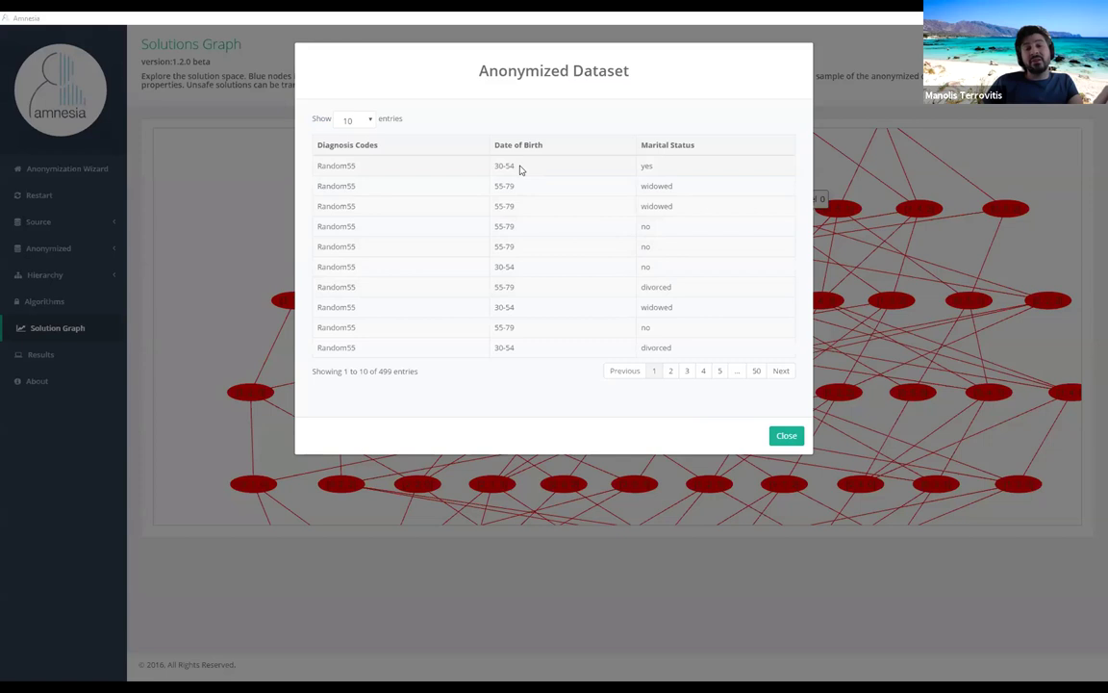
pyautogui.doubleClick(356, 168)
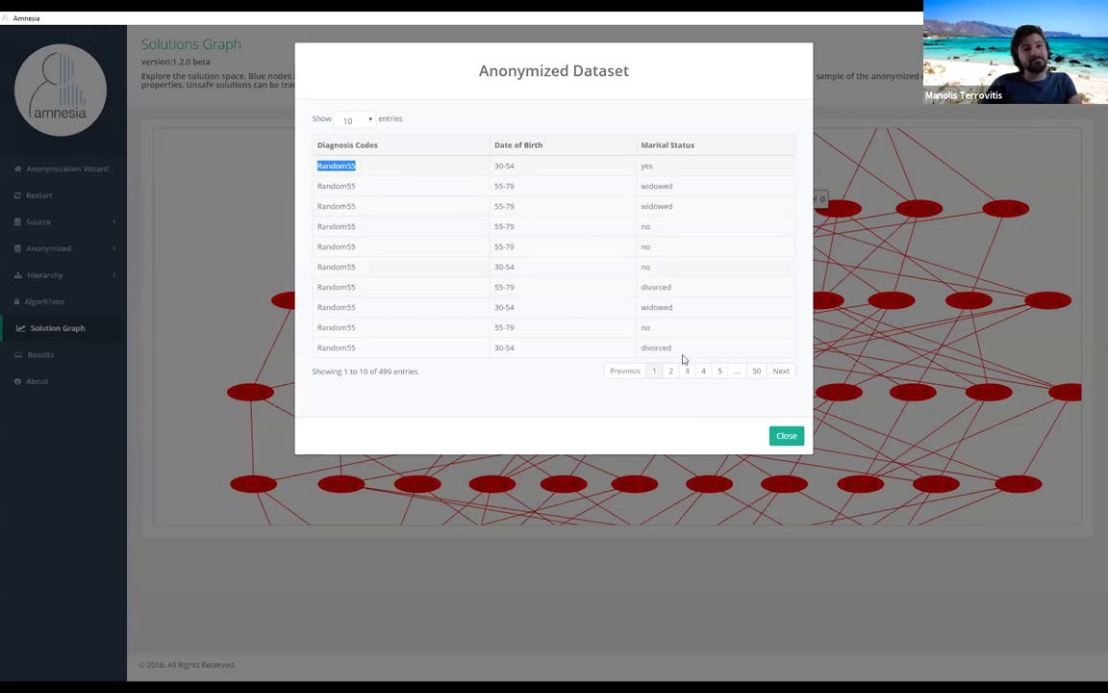
pyautogui.click(786, 434)
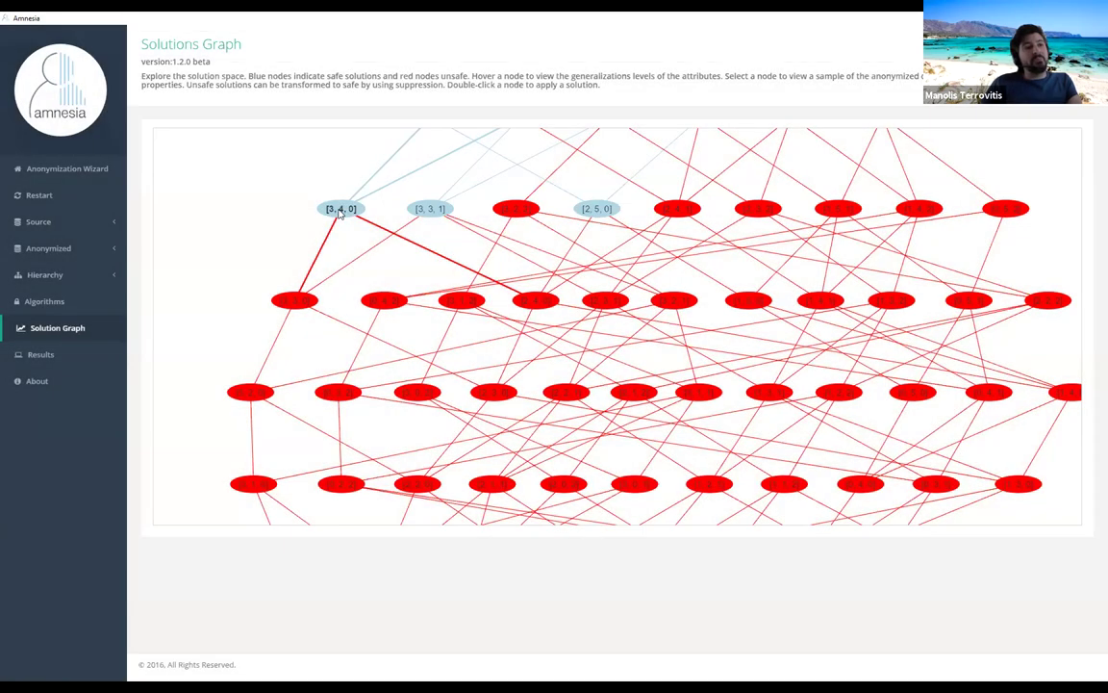
pyautogui.doubleClick(338, 211)
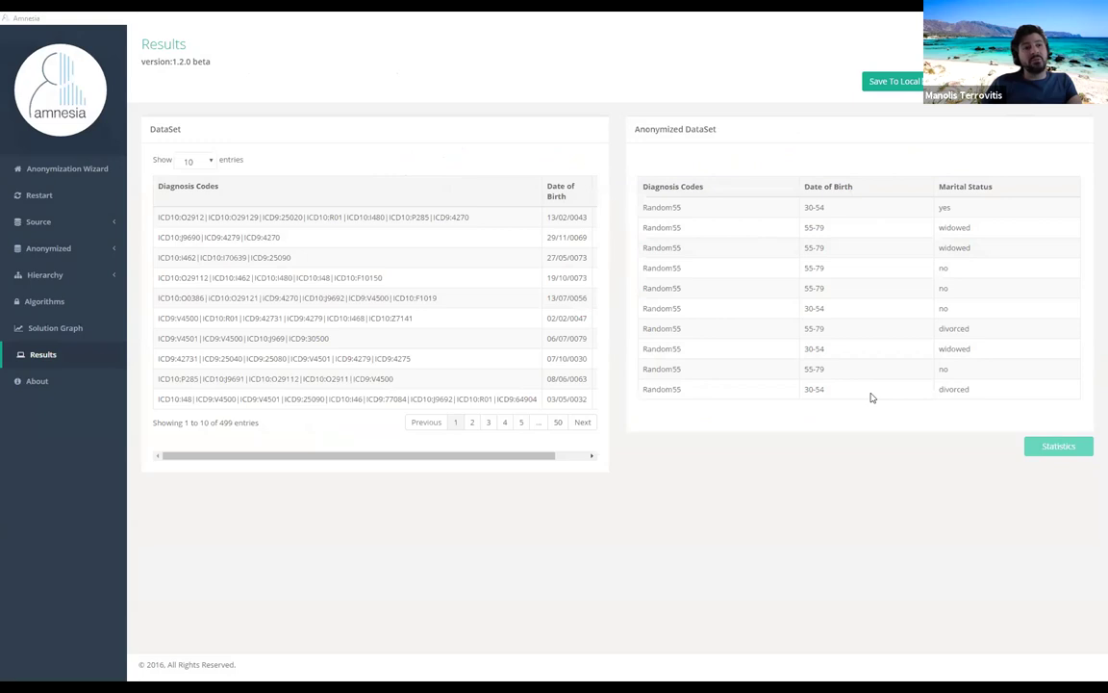
pyautogui.click(58, 330)
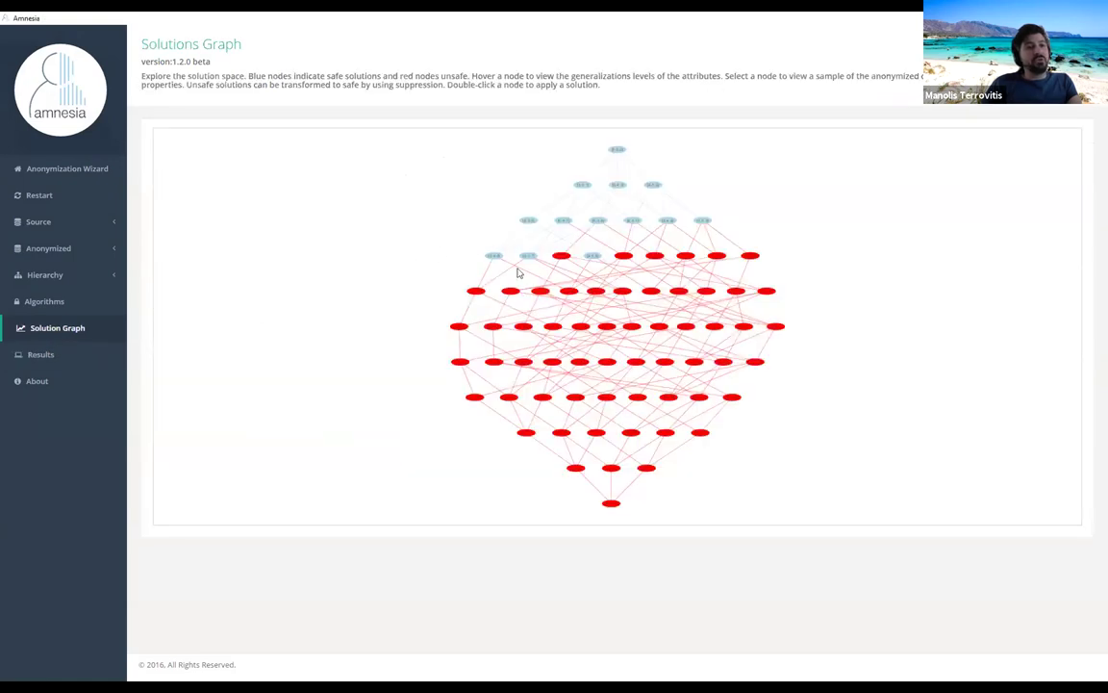
# Step: Preview a sample of a red top-row node's anonymized data
pyautogui.scroll(5, 556, 298)
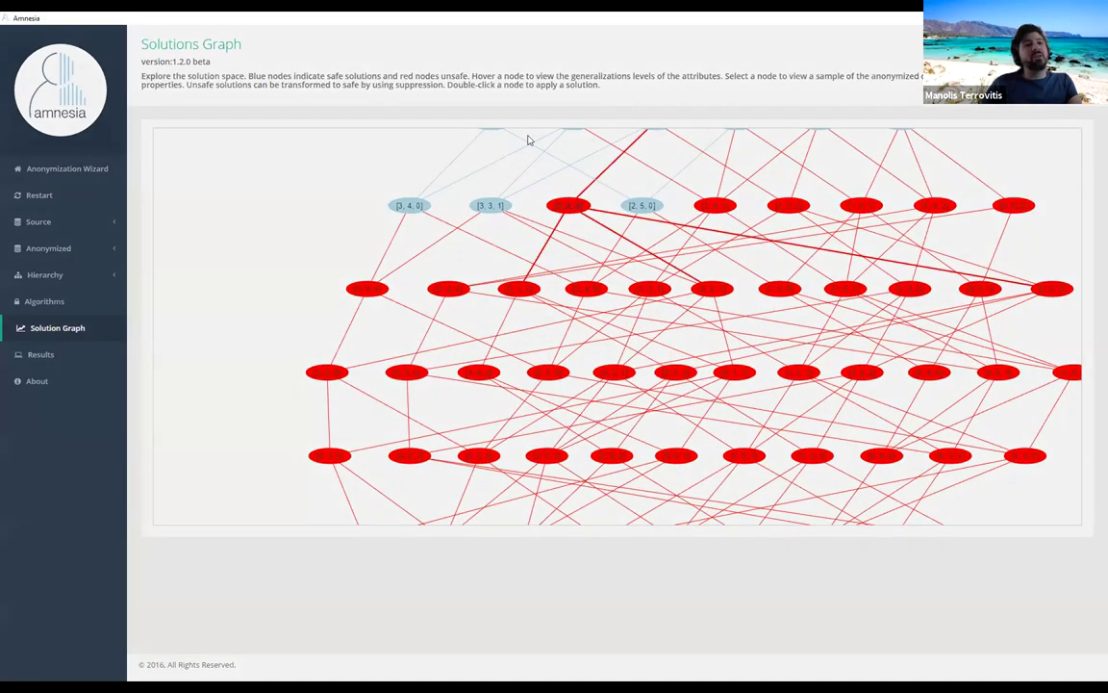
pyautogui.click(527, 125)
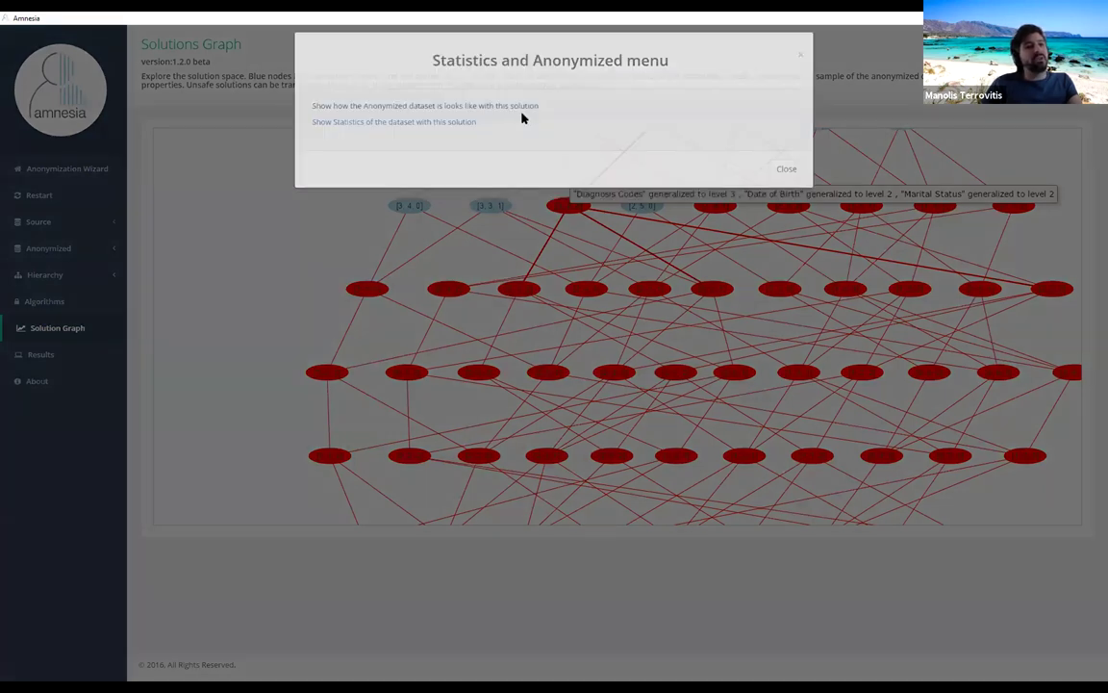
pyautogui.click(523, 116)
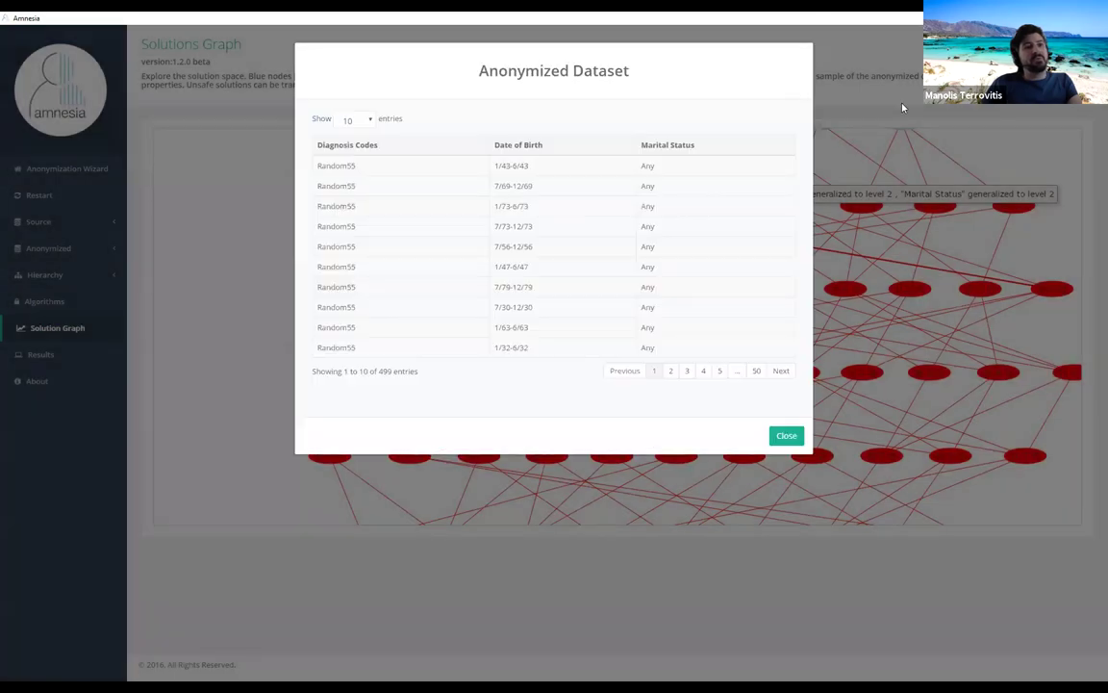
pyautogui.click(814, 96)
# Step: Show that node's combined-attribute statistics, requiring 35.47% suppression for k = 5
pyautogui.click(569, 208)
pyautogui.click(464, 133)
pyautogui.click(469, 139)
pyautogui.click(481, 186)
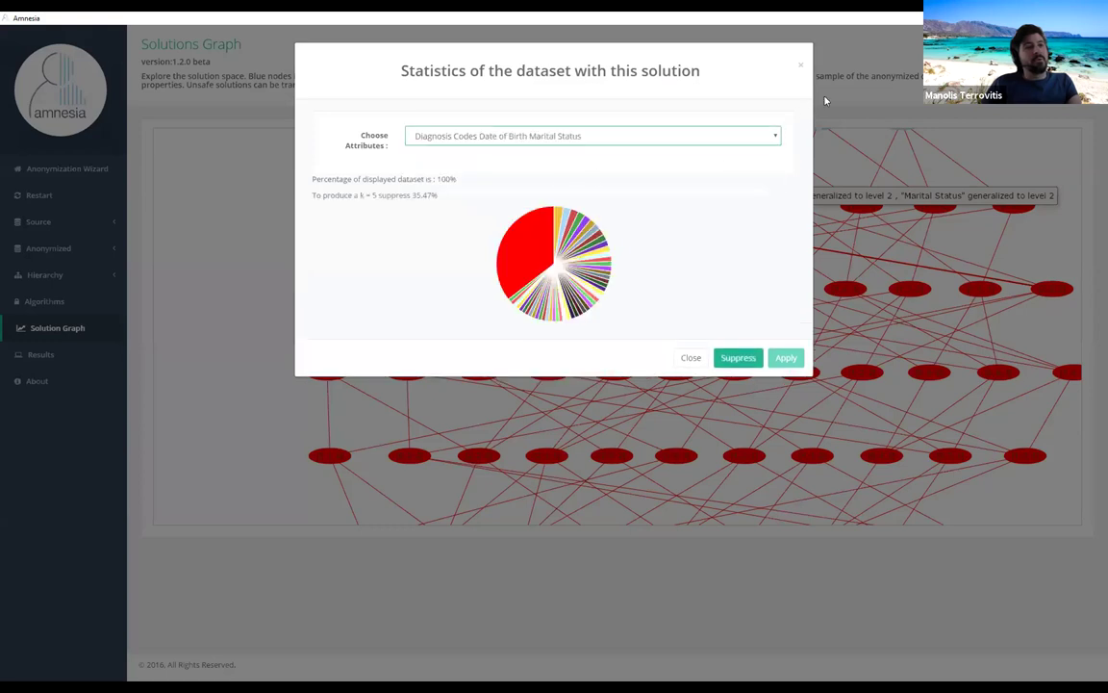
pyautogui.click(800, 67)
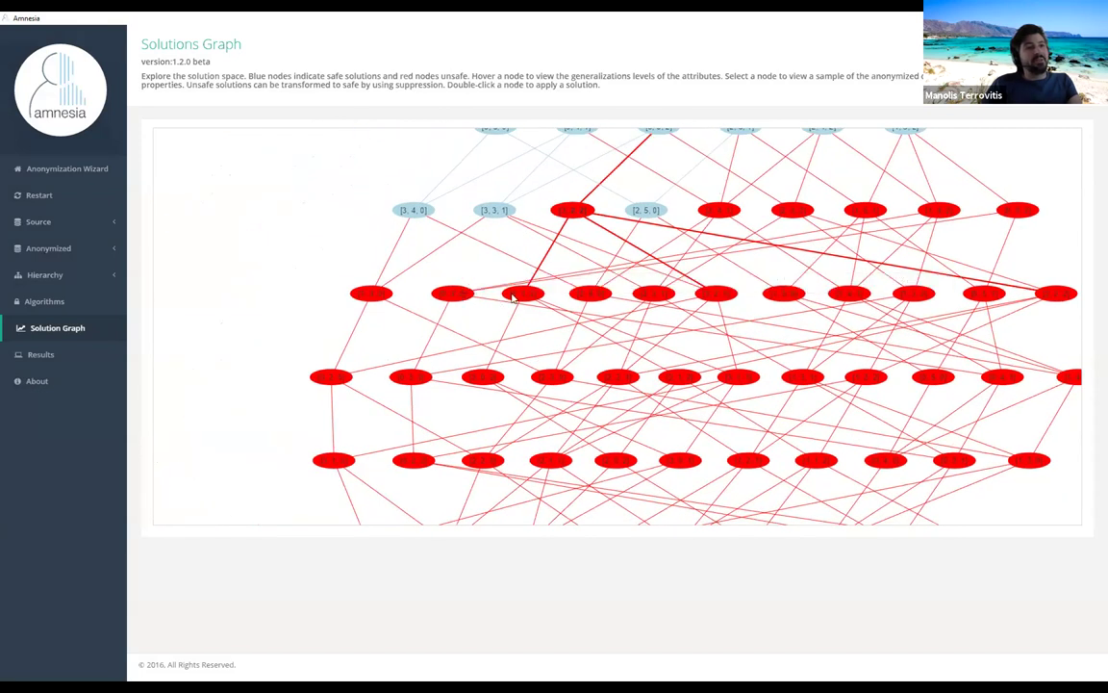
# Step: View a second-row solution's combined-attribute statistics, showing 13.03% suppression needed for k = 5
pyautogui.moveTo(515, 300)
pyautogui.click(371, 290)
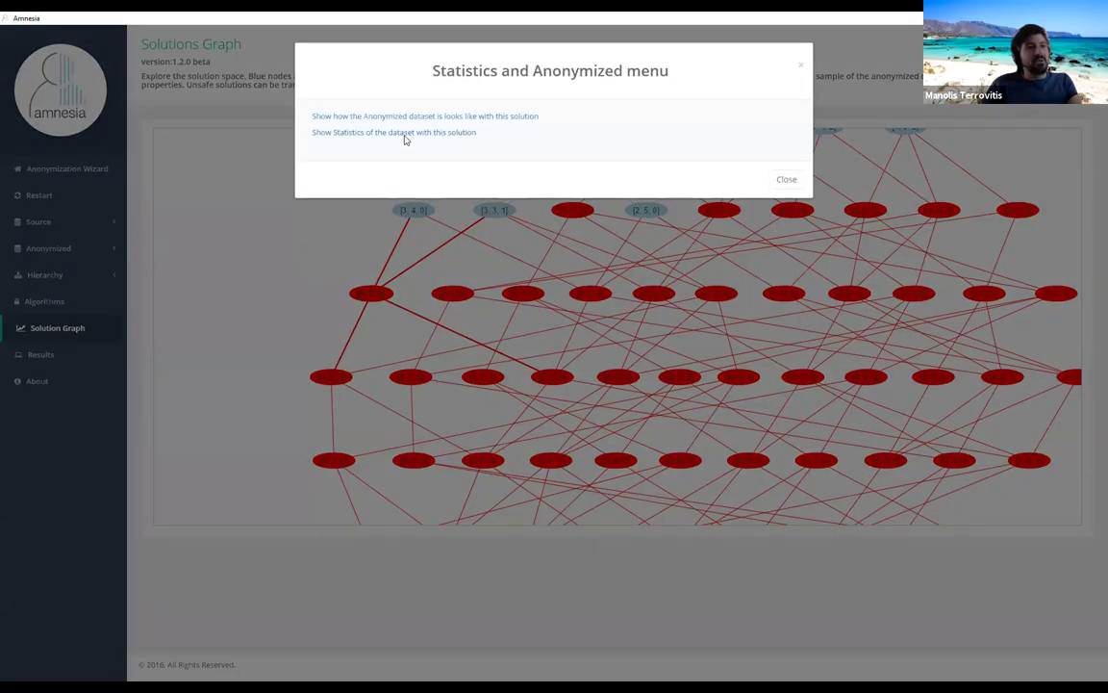
pyautogui.click(405, 134)
pyautogui.click(469, 175)
pyautogui.click(497, 137)
pyautogui.click(481, 185)
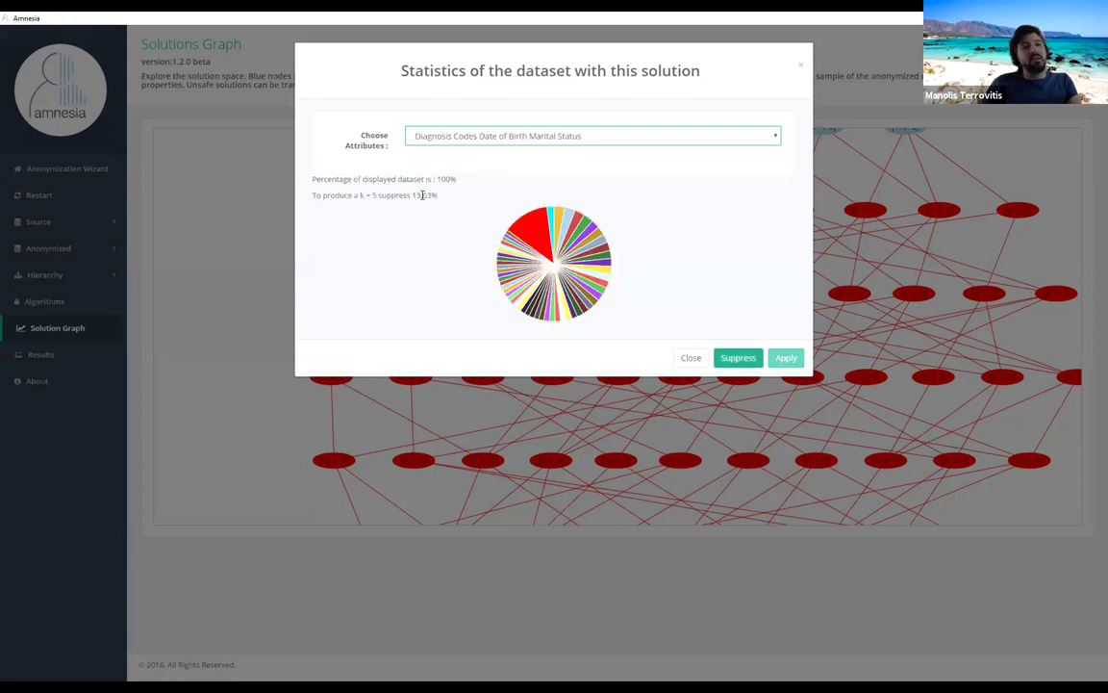
pyautogui.moveTo(415, 195); pyautogui.dragTo(443, 200)
pyautogui.click(444, 200)
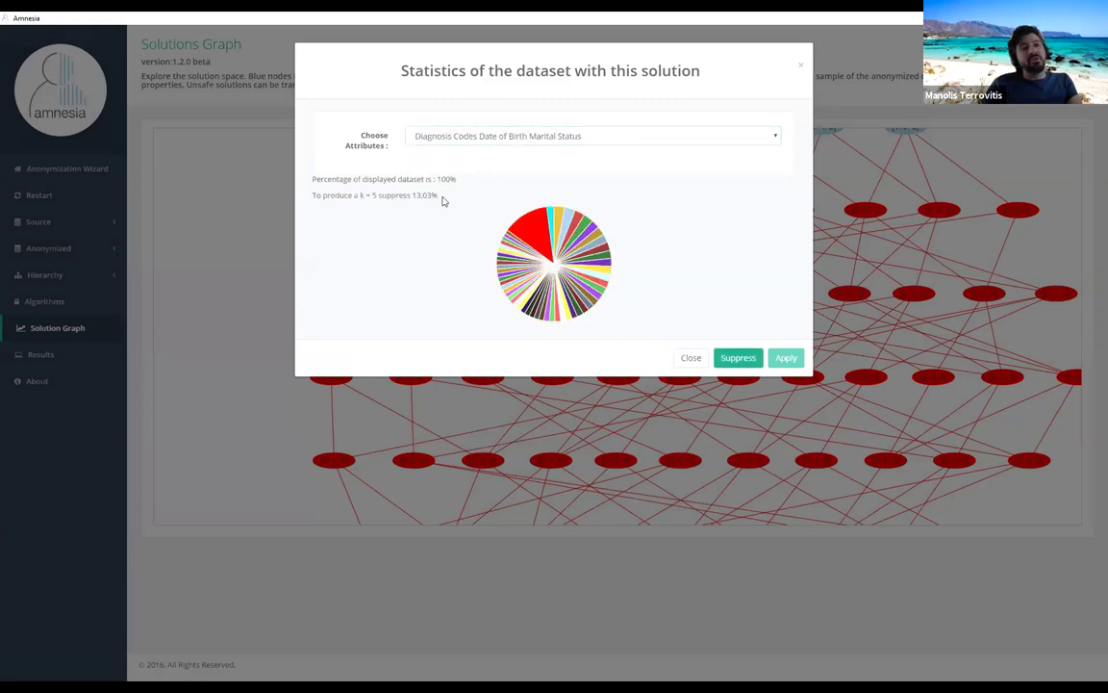
pyautogui.moveTo(502, 70); pyautogui.dragTo(384, 77)
pyautogui.click(387, 70)
pyautogui.hotkey('ctrl', 'a')
pyautogui.click(417, 166)
# Step: Suppress the 13.03% of records and apply the solution
pyautogui.click(735, 357)
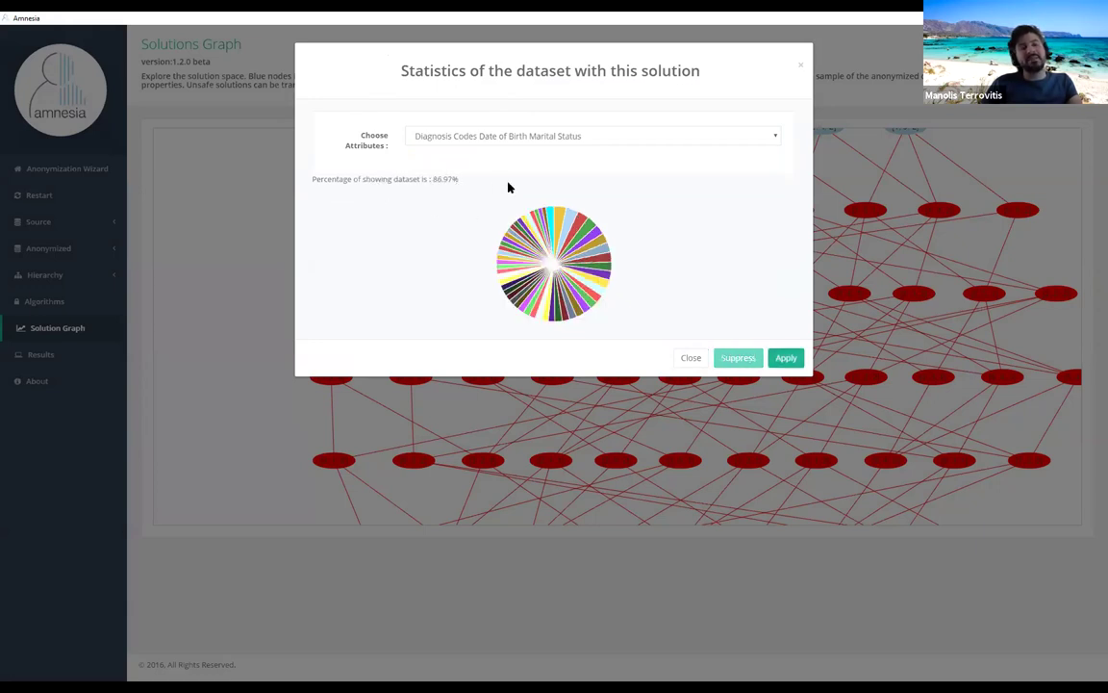
pyautogui.moveTo(548, 52); pyautogui.dragTo(504, 49)
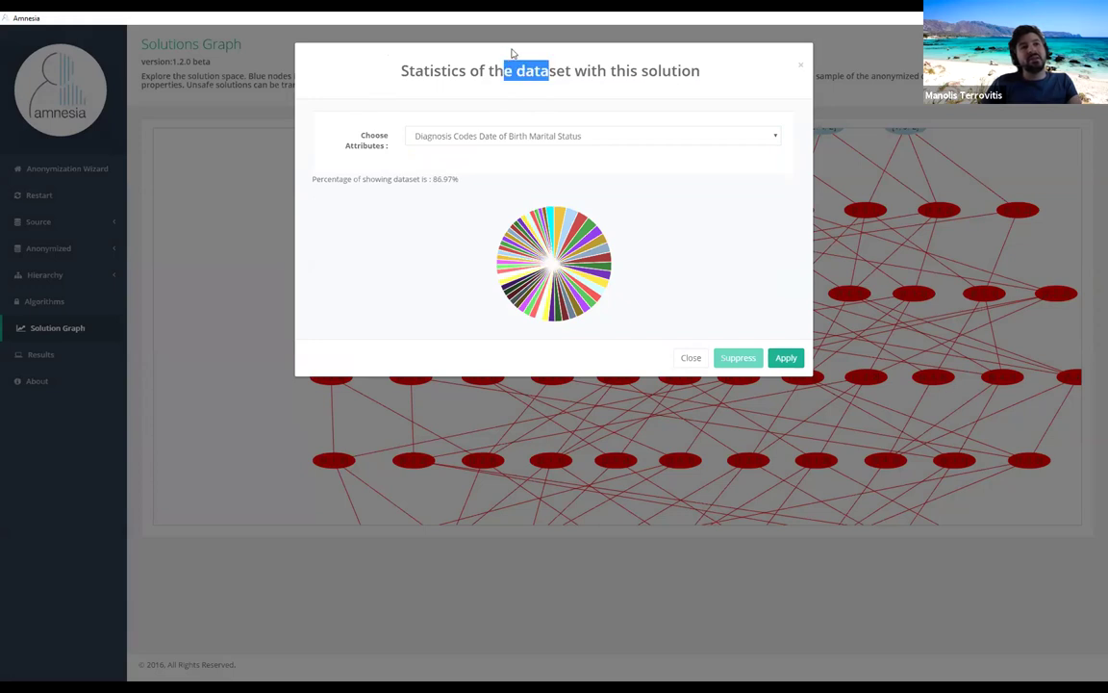
pyautogui.click(513, 53)
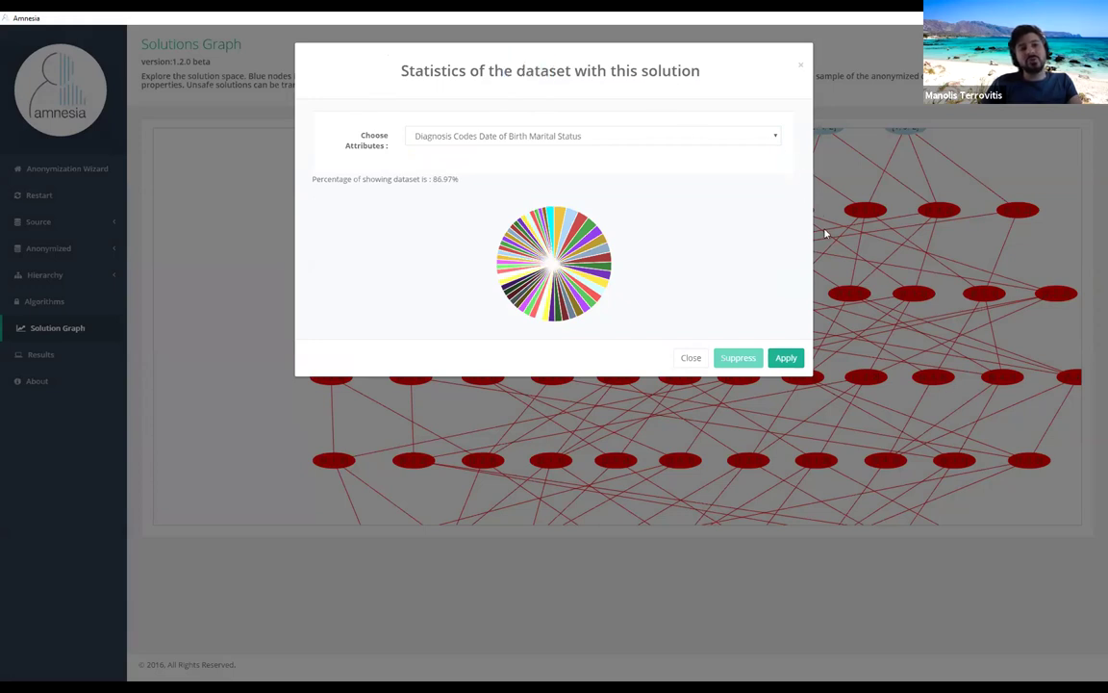
pyautogui.click(786, 359)
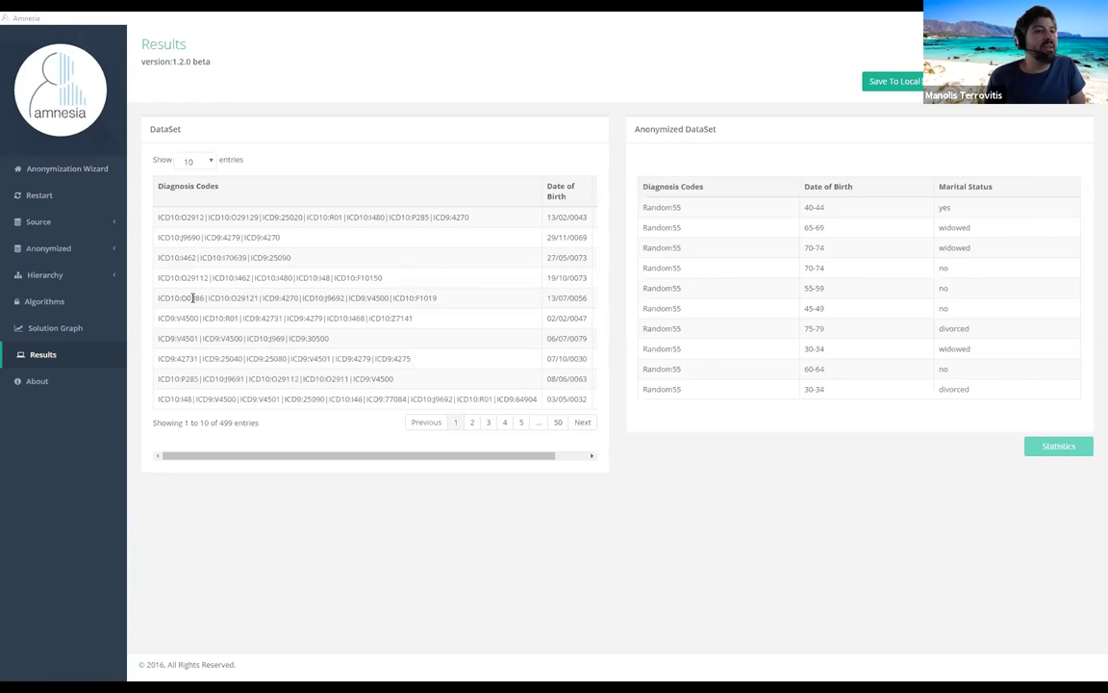
# Step: Restart Amnesia and open IcdMixedDemo.csv in the import wizard with ',' as delimiter
pyautogui.click(74, 201)
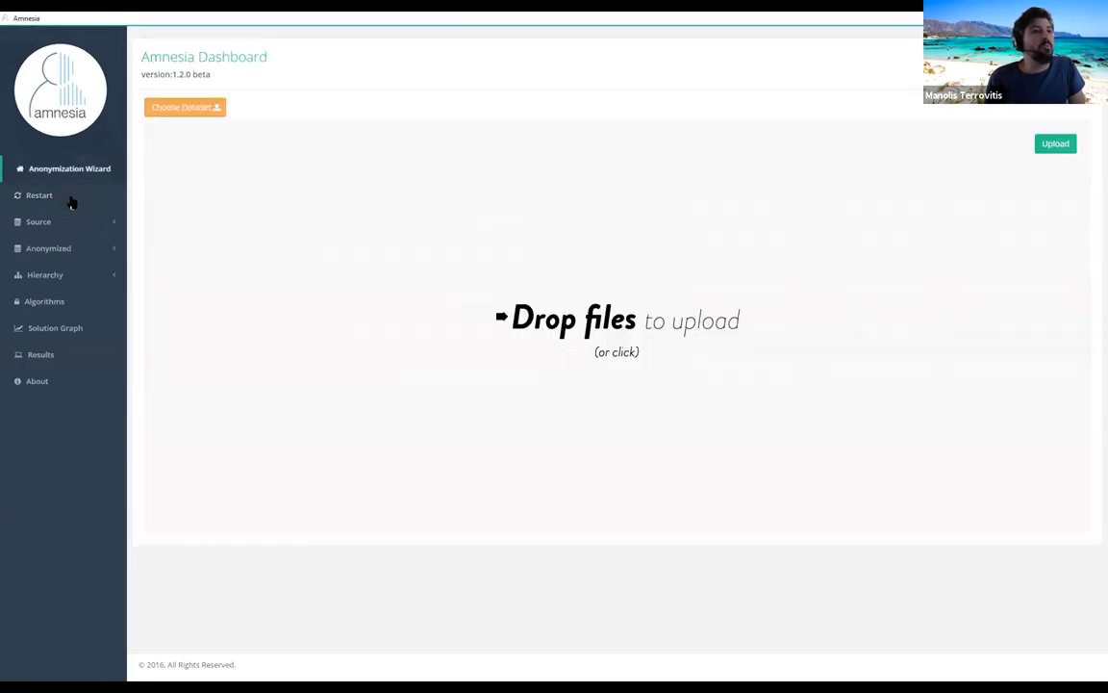
pyautogui.click(189, 111)
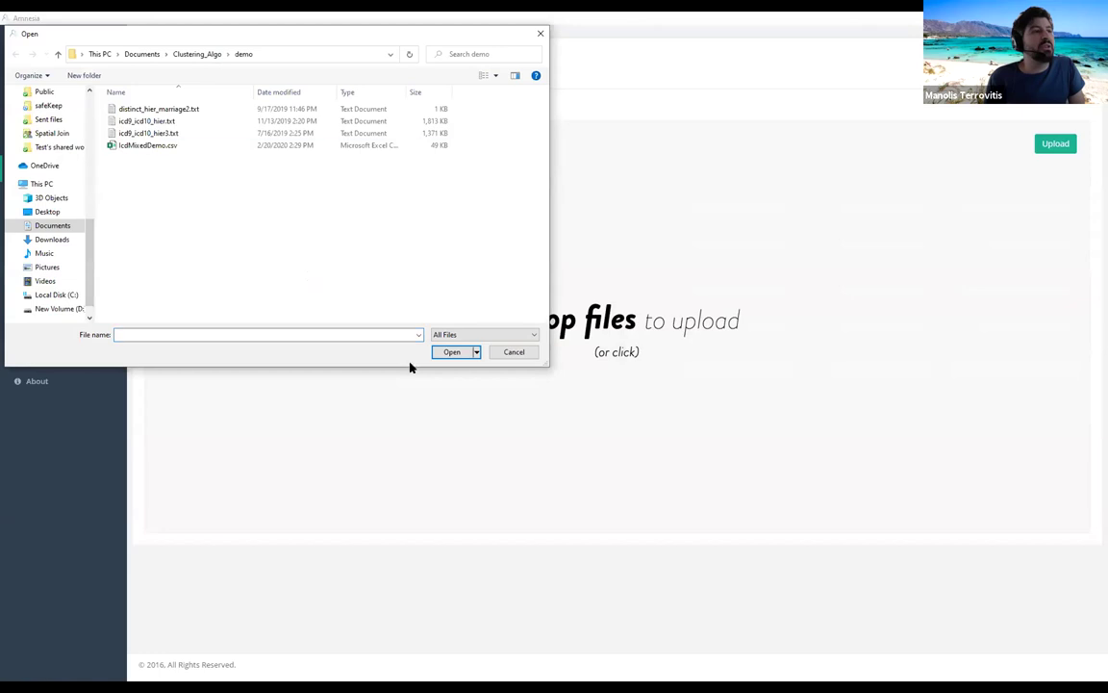
pyautogui.click(152, 147)
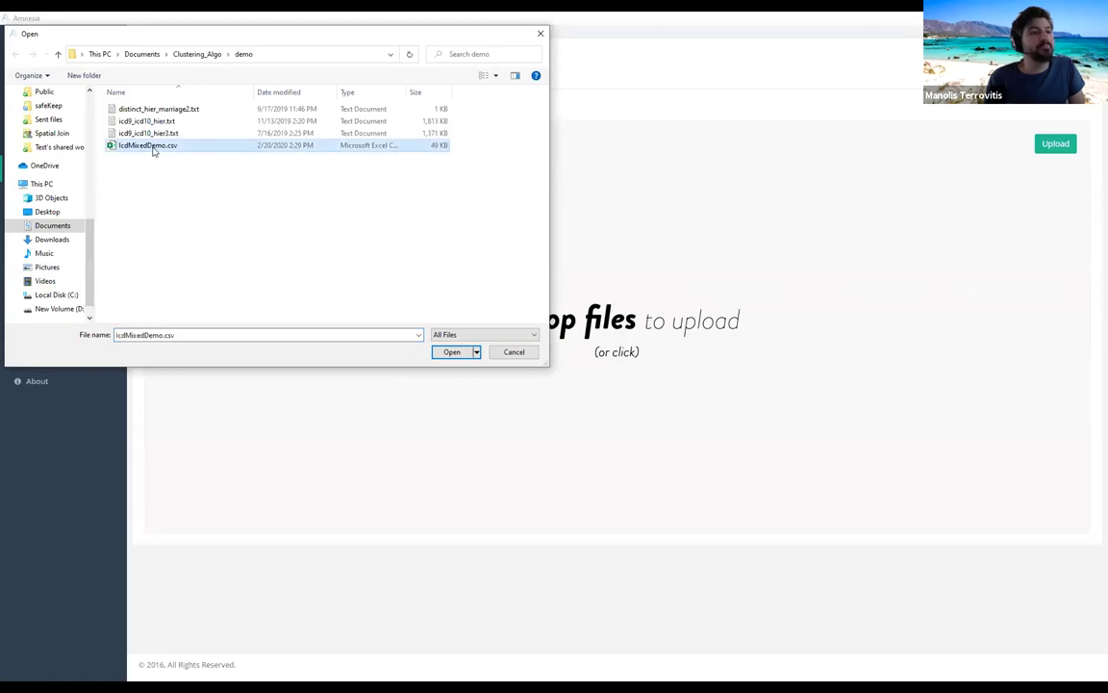
pyautogui.doubleClick(152, 147)
pyautogui.click(372, 383)
pyautogui.write(',')
pyautogui.click(334, 416)
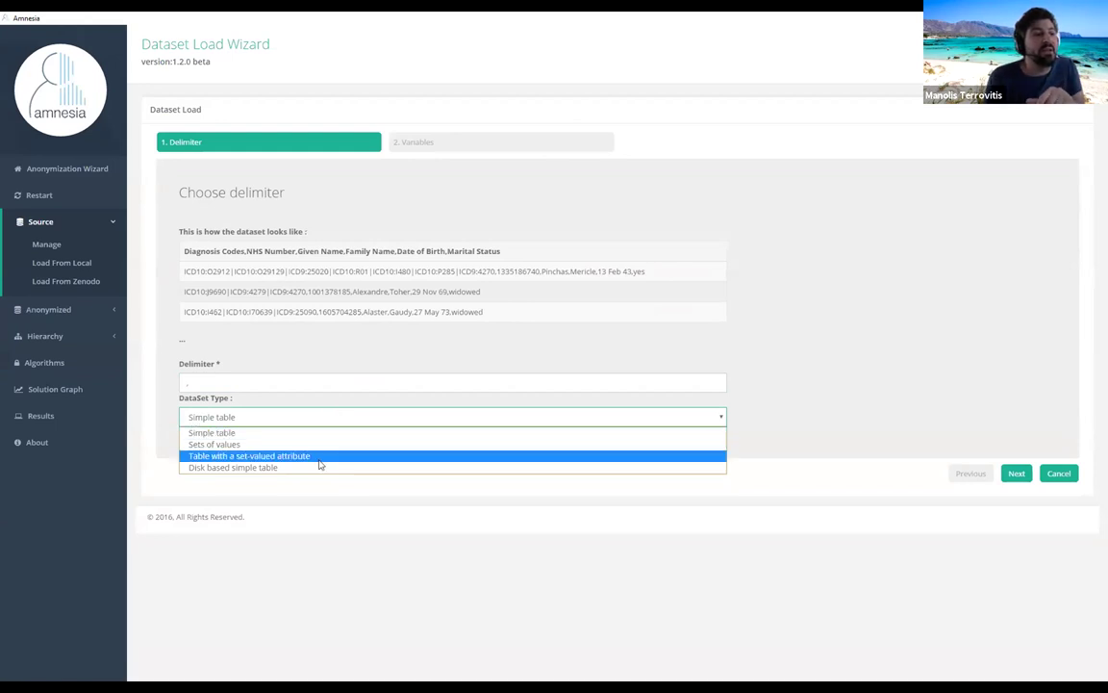
# Step: Set the dataset type to a table with a '|'-separated set-valued attribute
pyautogui.click(317, 455)
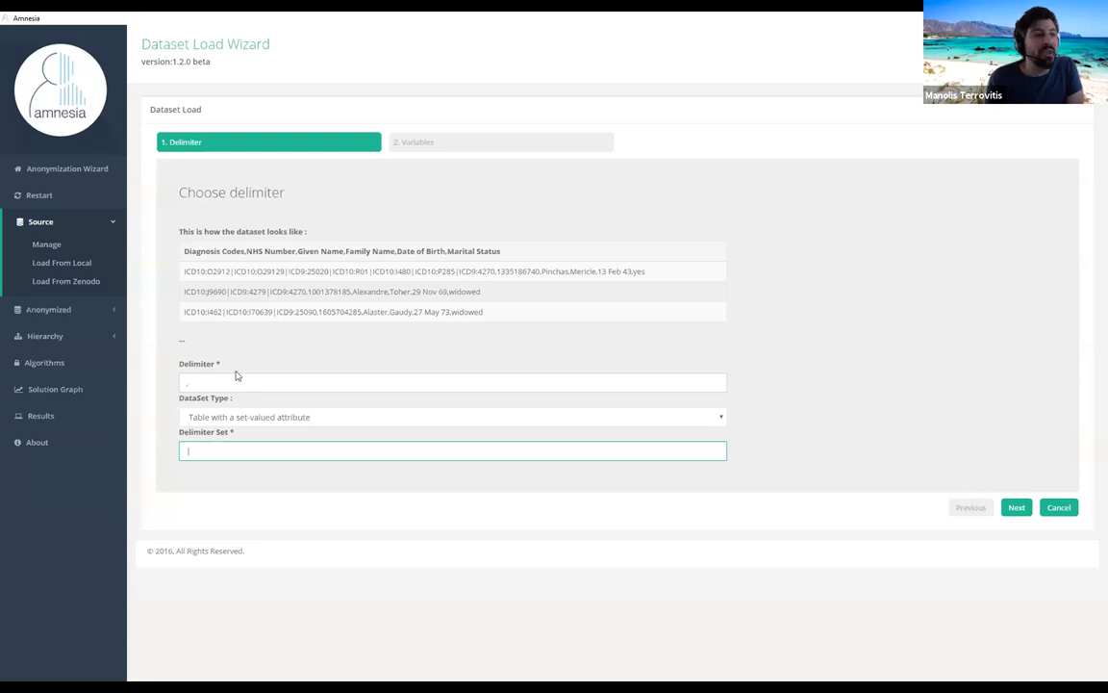
pyautogui.click(496, 272)
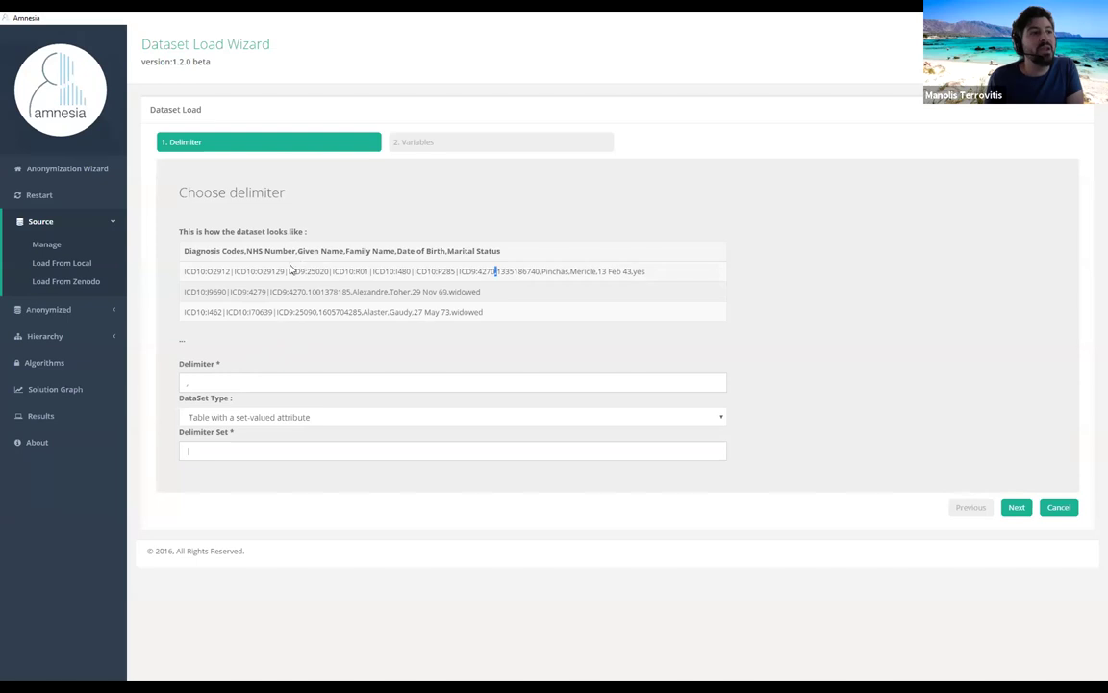
pyautogui.doubleClick(231, 271)
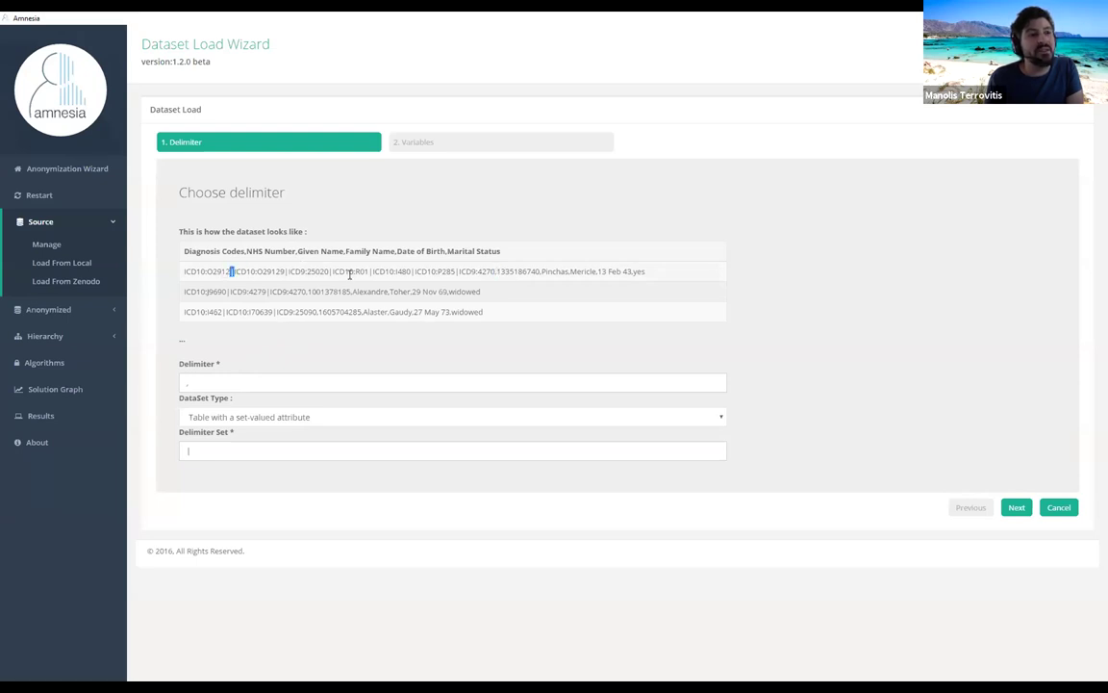
pyautogui.click(1018, 507)
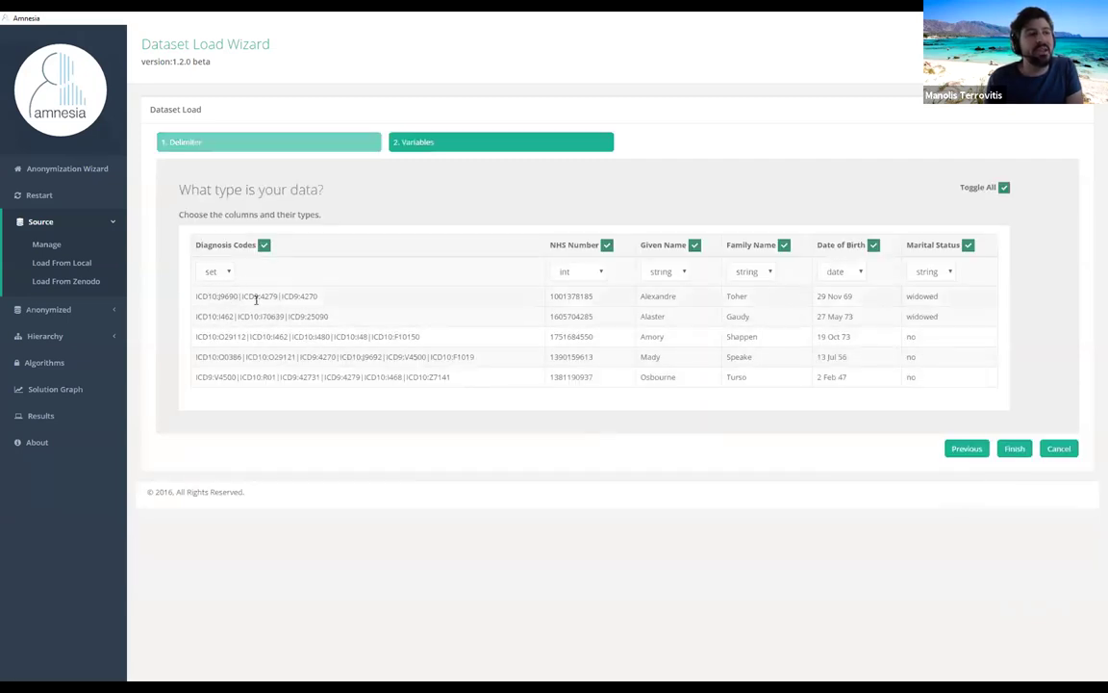
# Step: Exclude the NHS Number, Given Name, Family Name and Date of Birth columns and finish importing
pyautogui.click(607, 244)
pyautogui.click(695, 245)
pyautogui.click(783, 245)
pyautogui.click(873, 245)
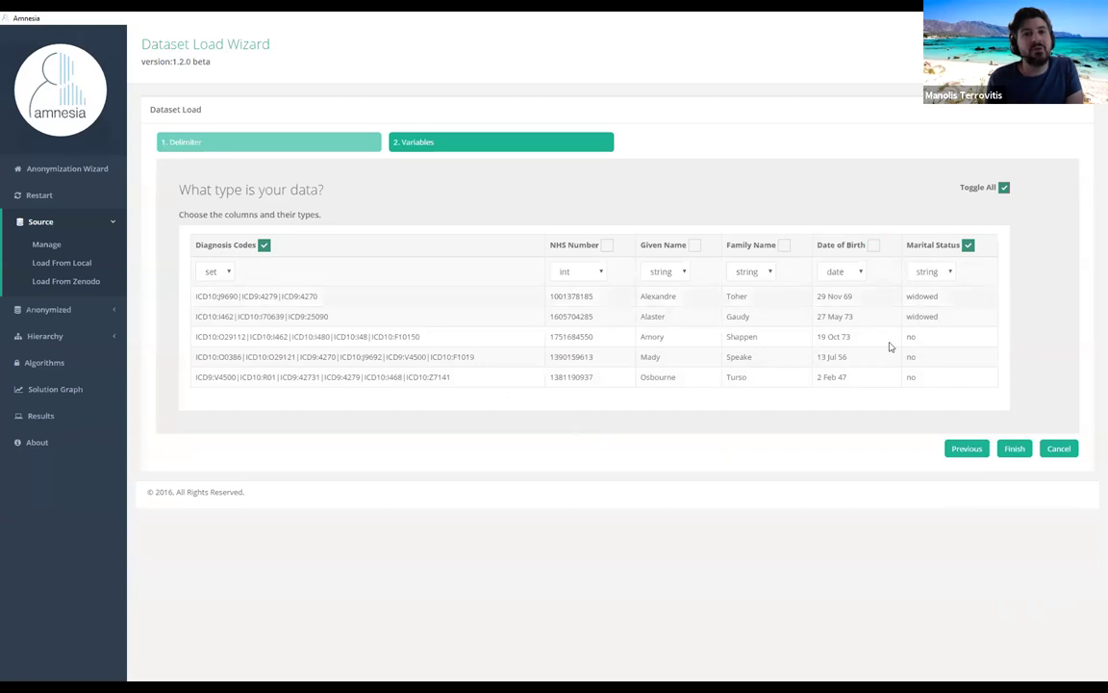
pyautogui.click(1014, 450)
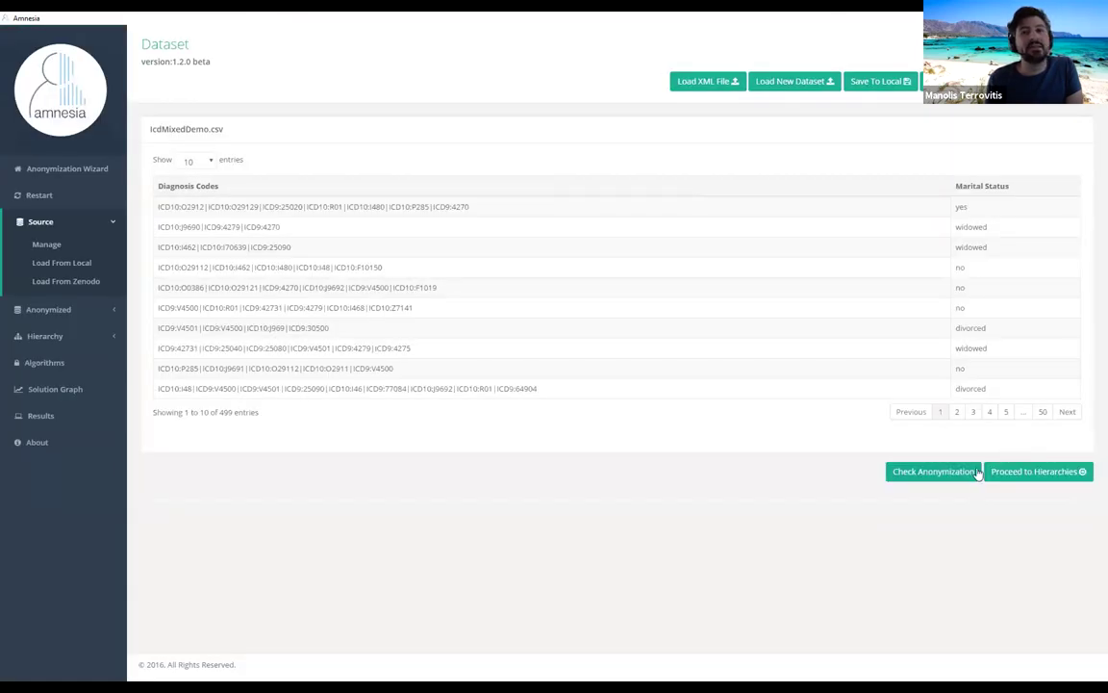
# Step: Load the icd9_icd10 hierarchy file and expand its ICD10 > N > N5 branches
pyautogui.click(1033, 471)
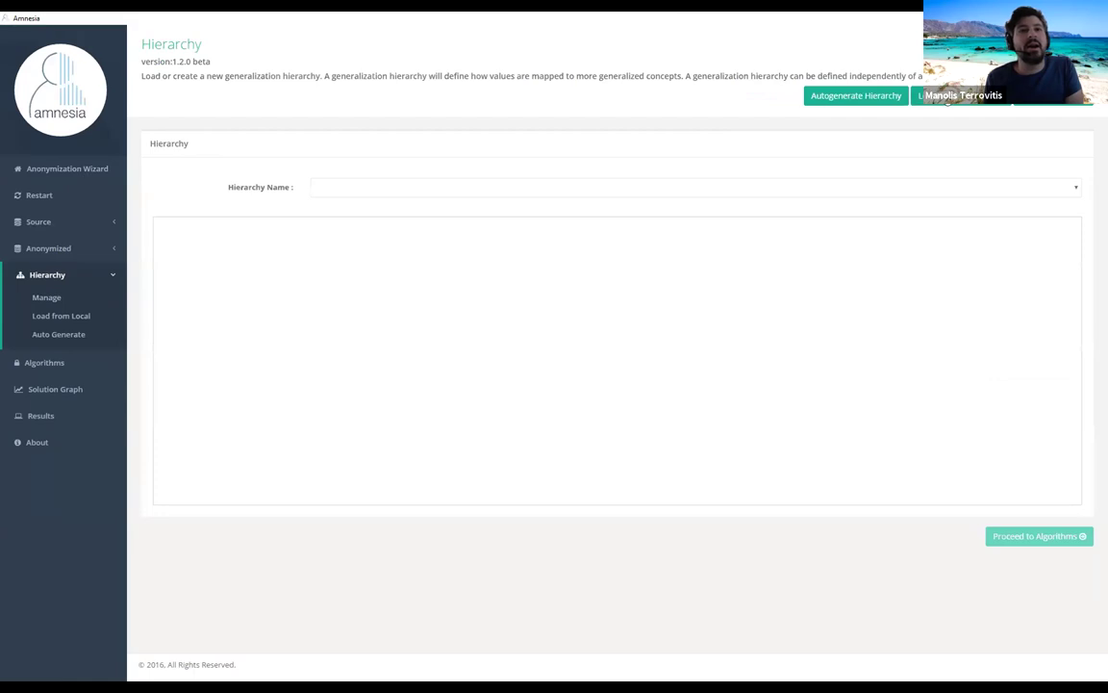
pyautogui.click(959, 102)
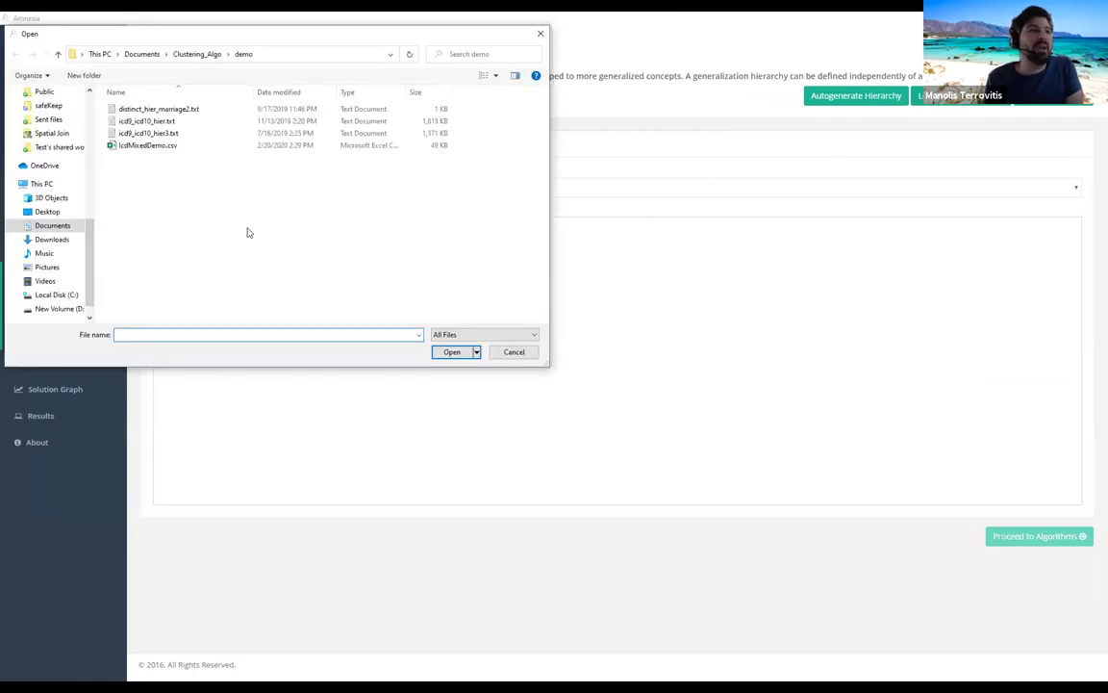
pyautogui.click(168, 134)
pyautogui.click(451, 351)
pyautogui.click(591, 402)
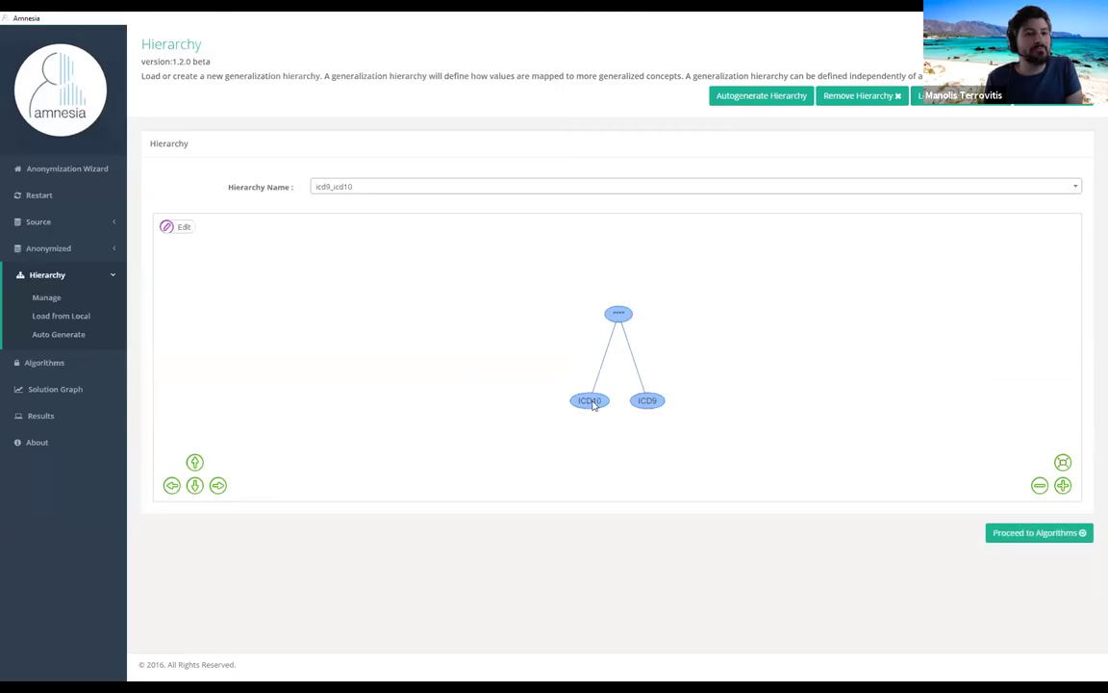
pyautogui.click(560, 443)
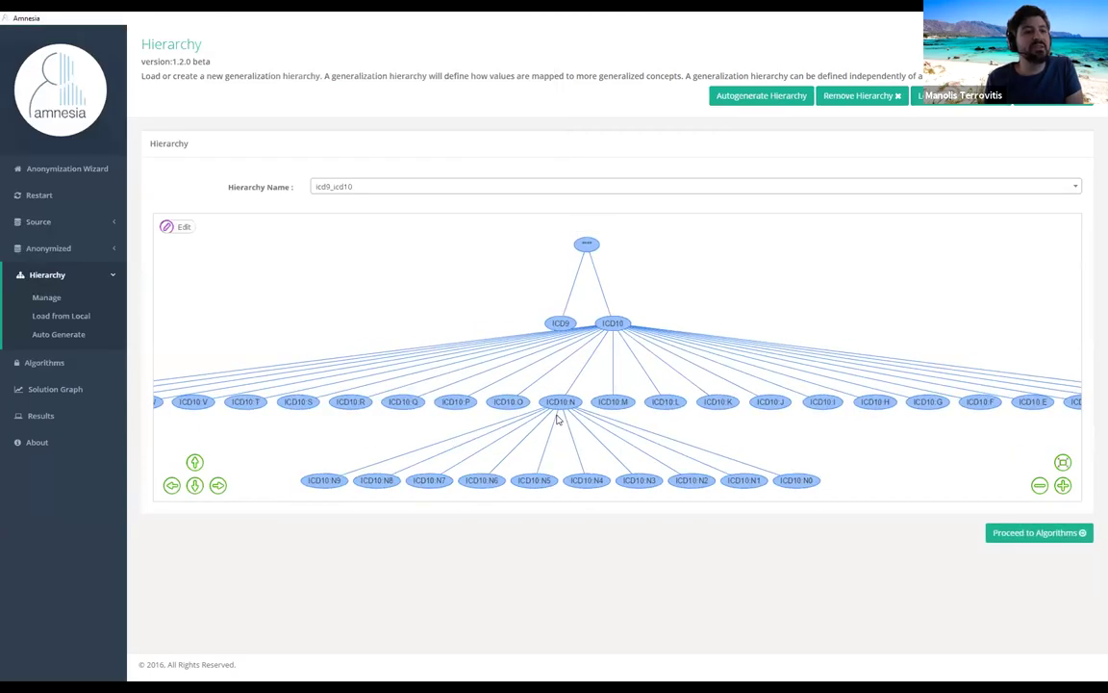
pyautogui.click(551, 476)
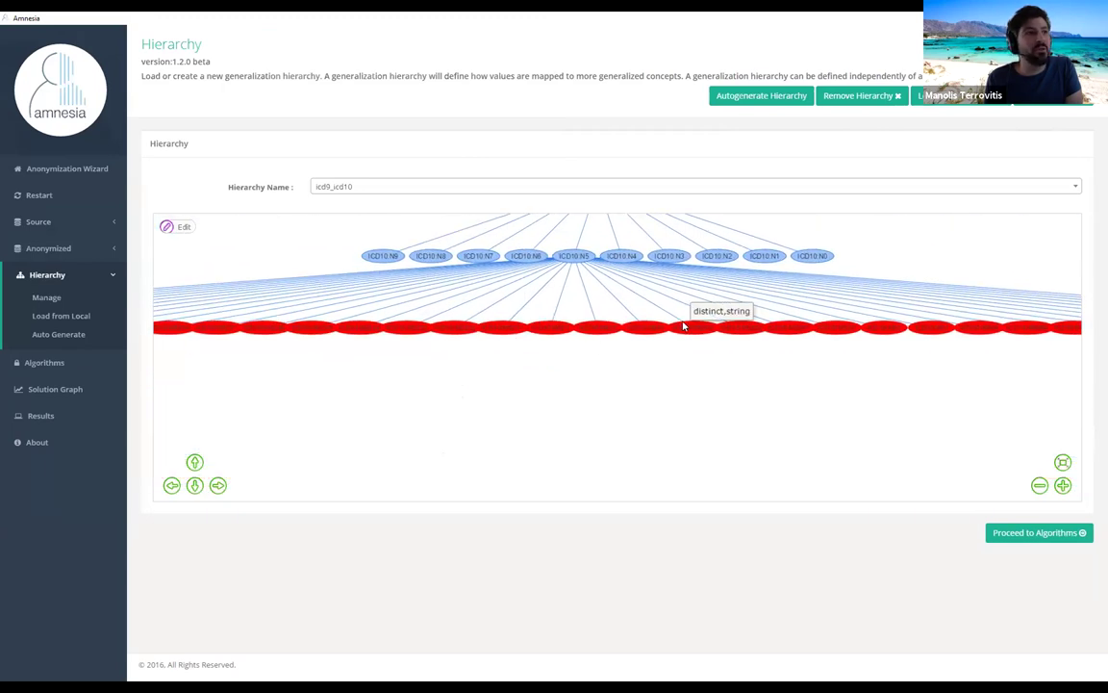
# Step: Load the marriage hierarchy file and proceed to the algorithm settings
pyautogui.click(918, 95)
pyautogui.click(203, 110)
pyautogui.click(454, 352)
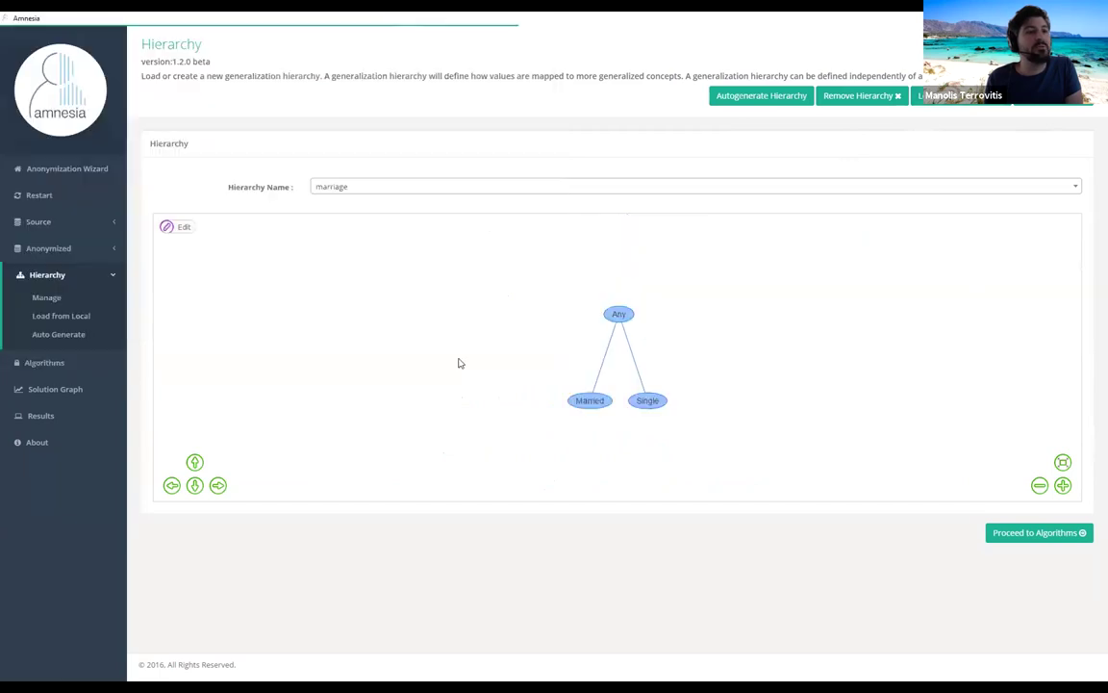
pyautogui.click(1043, 534)
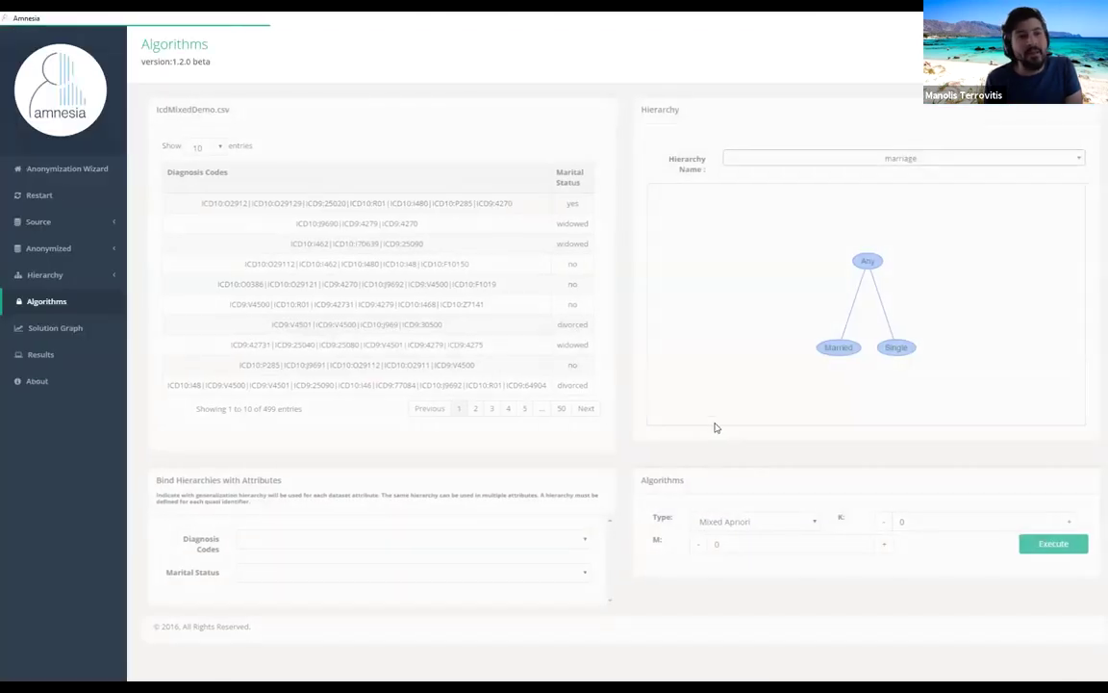
# Step: Bind icd9_icd10 to Diagnosis Codes and marriage to Marital Status
pyautogui.click(299, 536)
pyautogui.click(292, 576)
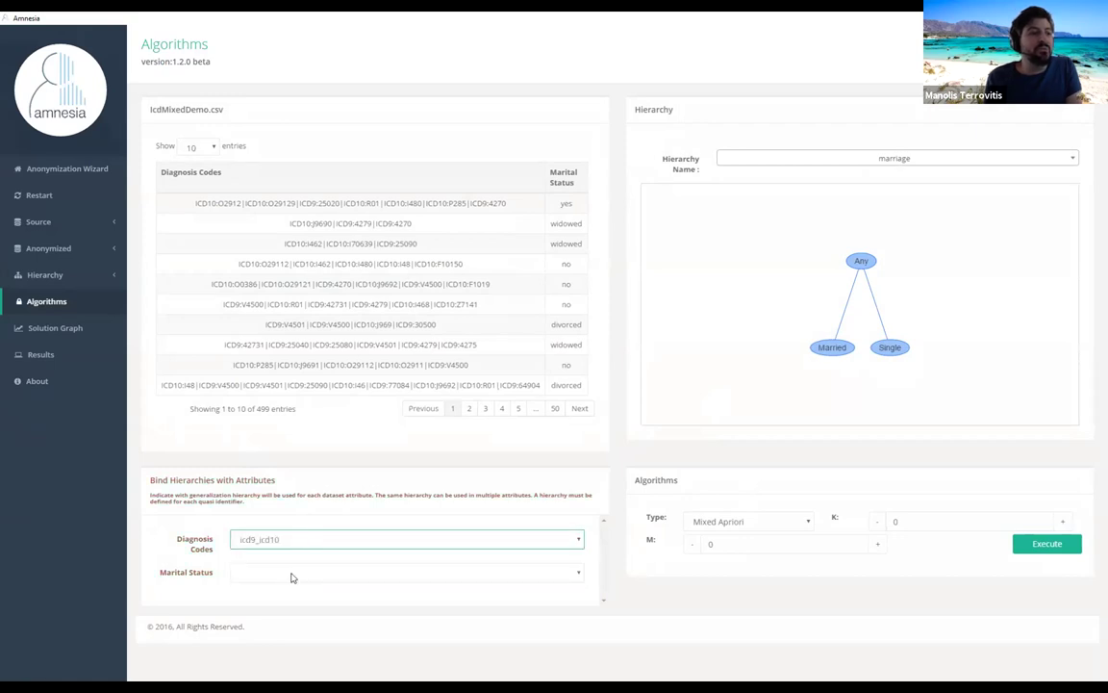
pyautogui.click(293, 577)
pyautogui.click(291, 597)
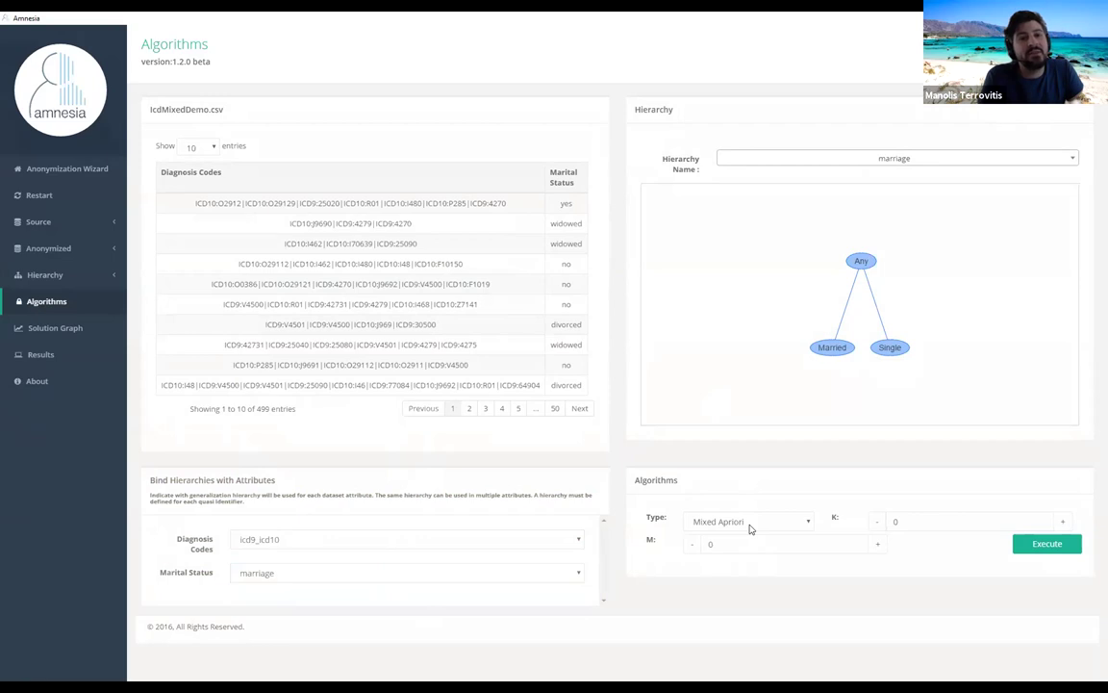
# Step: Set m to 2 and k to 5, then execute Mixed Apriori
pyautogui.moveTo(722, 547); pyautogui.dragTo(696, 557)
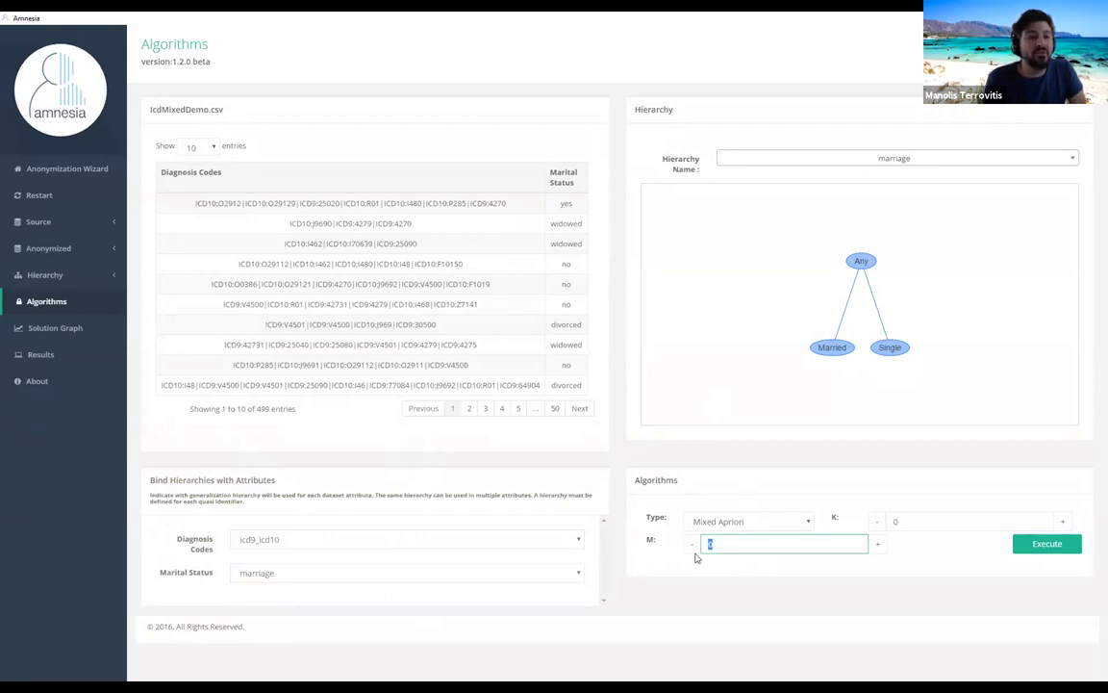
pyautogui.write('2')
pyautogui.click(894, 520)
pyautogui.write('10')
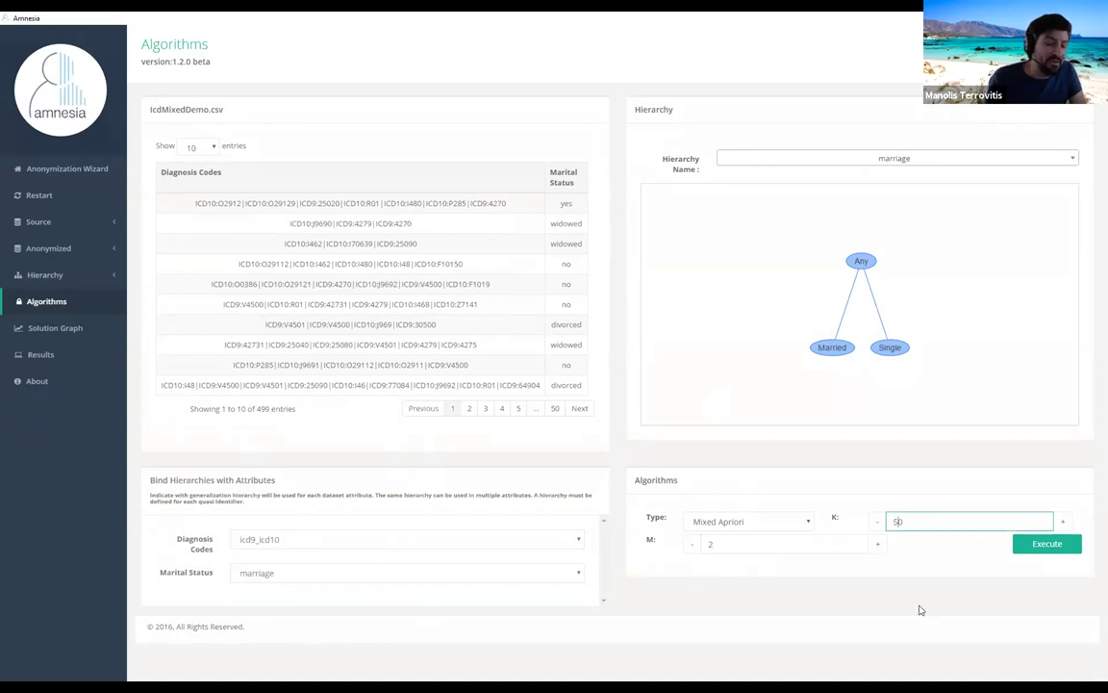
pyautogui.moveTo(918, 518); pyautogui.dragTo(883, 527)
pyautogui.write('5')
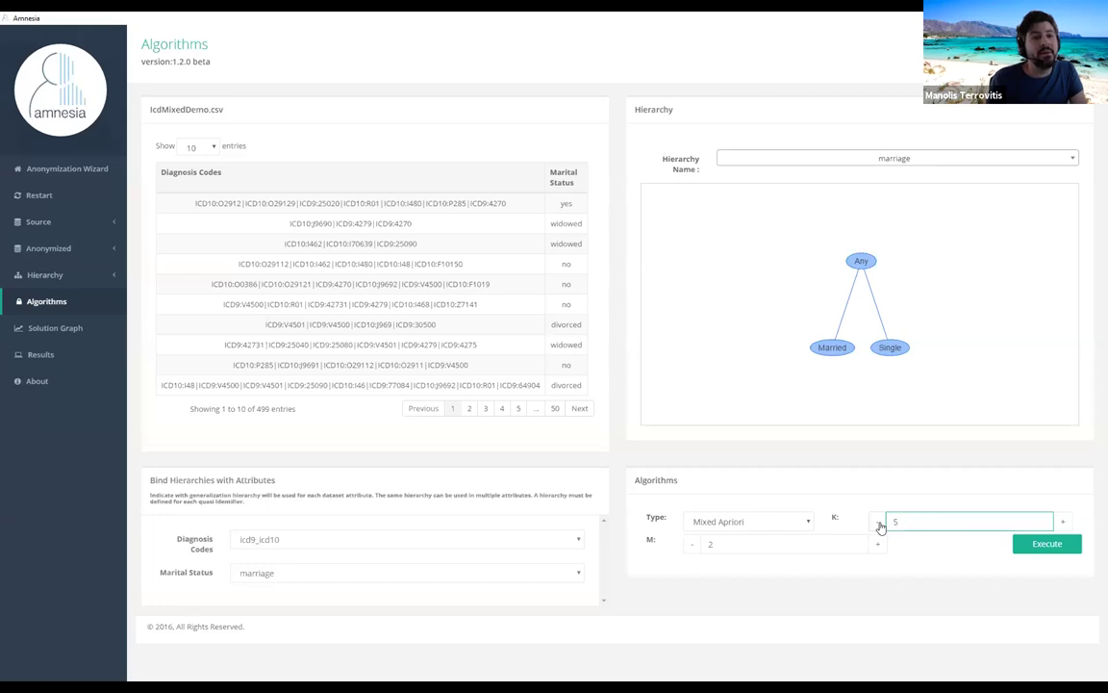
pyautogui.click(1045, 544)
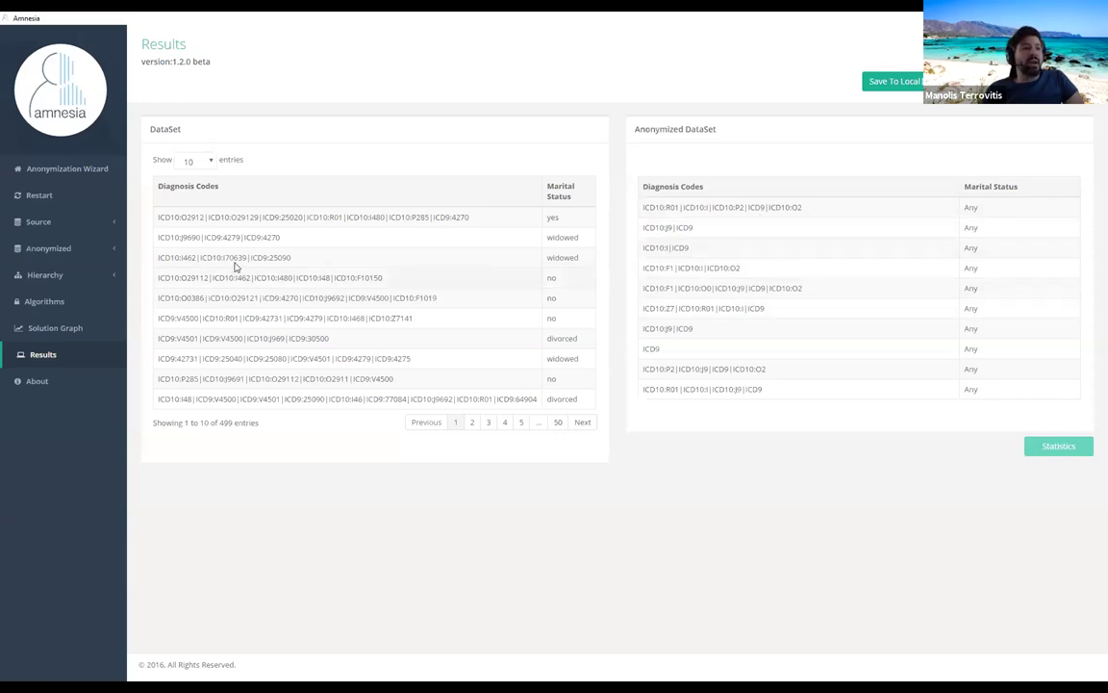
# Step: Inspect the Anonymized DataSet table with codes like ICD10:O2 and marital status Any
pyautogui.moveTo(191, 215); pyautogui.dragTo(159, 217)
pyautogui.click(154, 216)
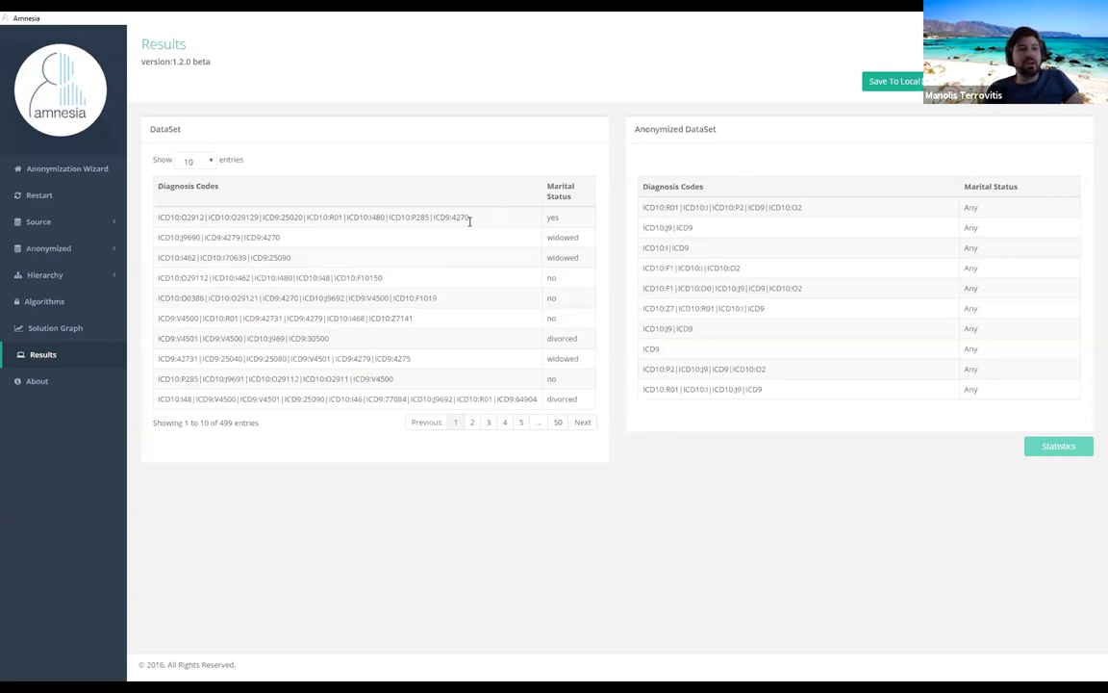
pyautogui.moveTo(470, 218); pyautogui.dragTo(156, 218)
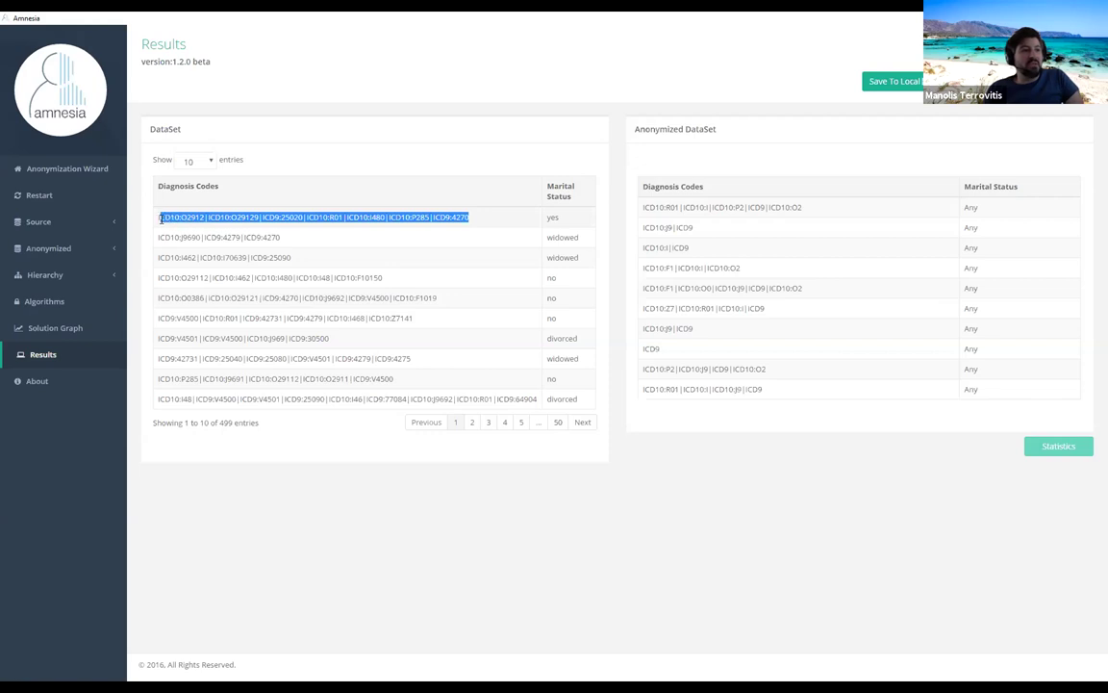
pyautogui.click(159, 217)
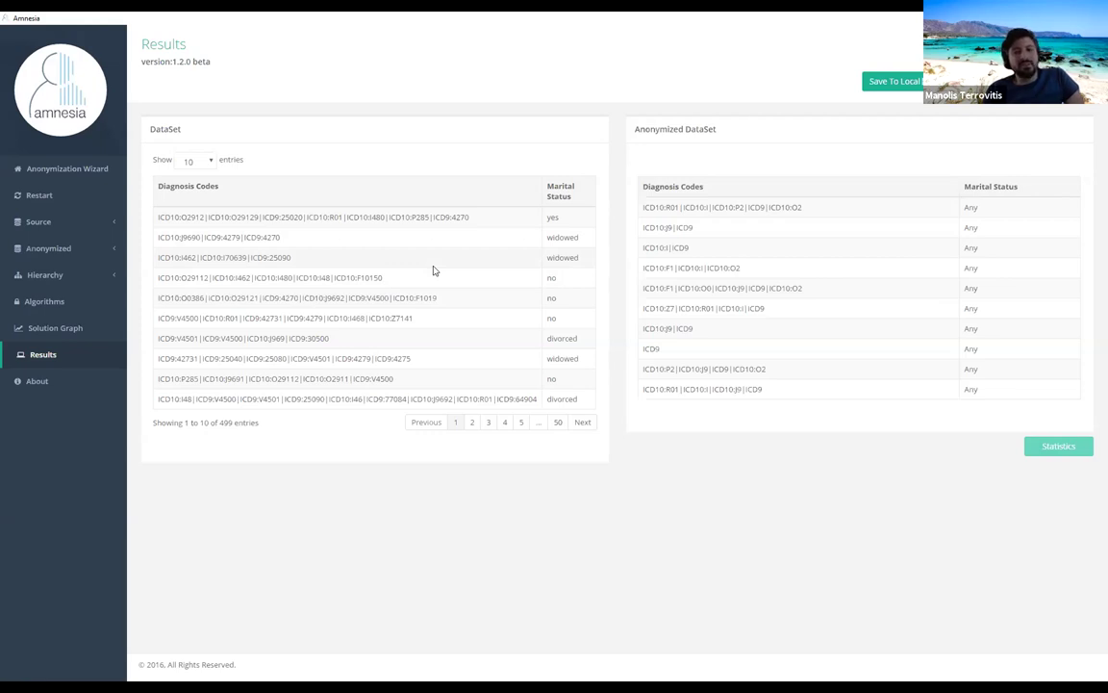
pyautogui.moveTo(473, 217); pyautogui.dragTo(159, 219)
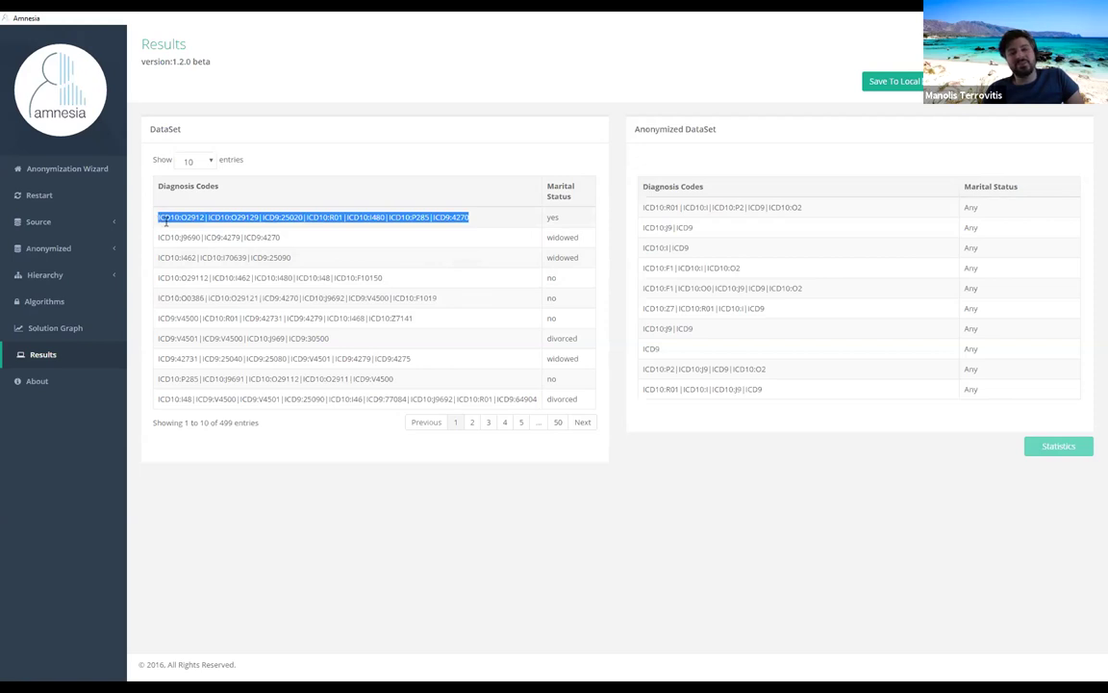
pyautogui.click(222, 218)
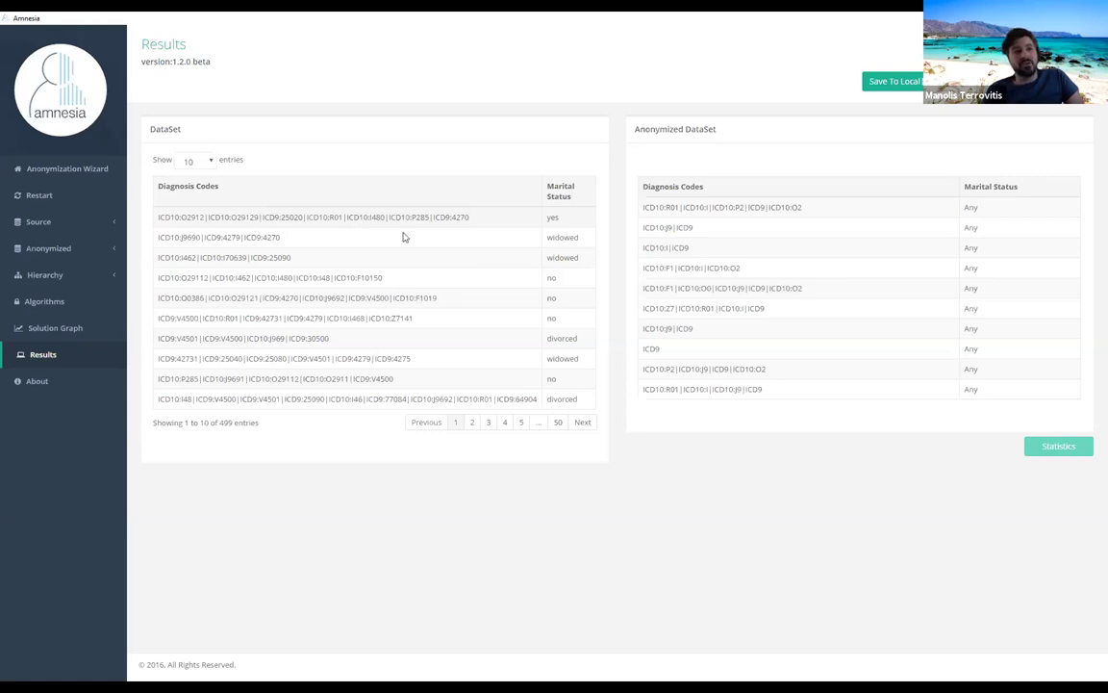
pyautogui.moveTo(645, 208); pyautogui.dragTo(713, 205)
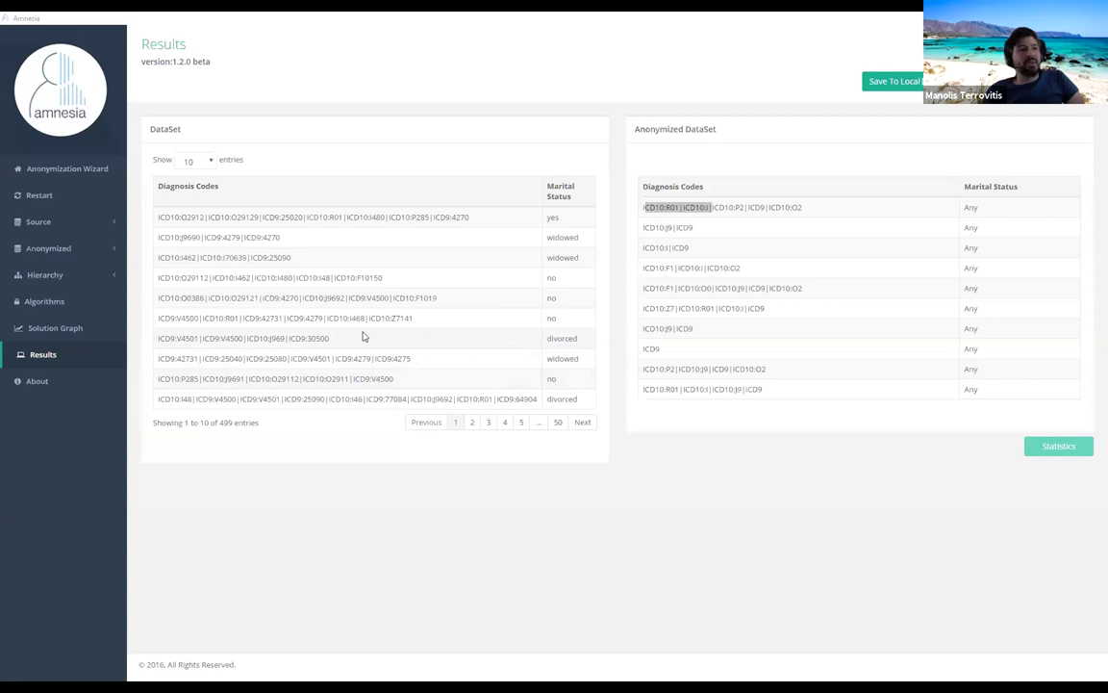
# Step: Restart and load lcdMixedDemo.csv as a Disk based simple table with comma delimiter
pyautogui.click(53, 195)
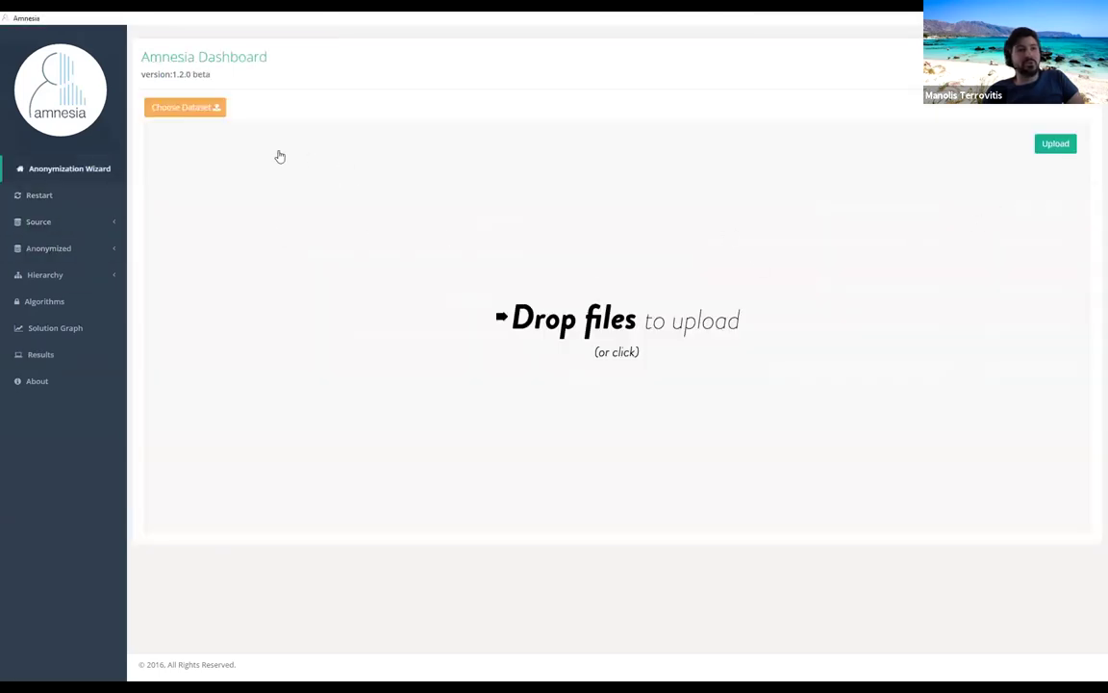
pyautogui.click(189, 112)
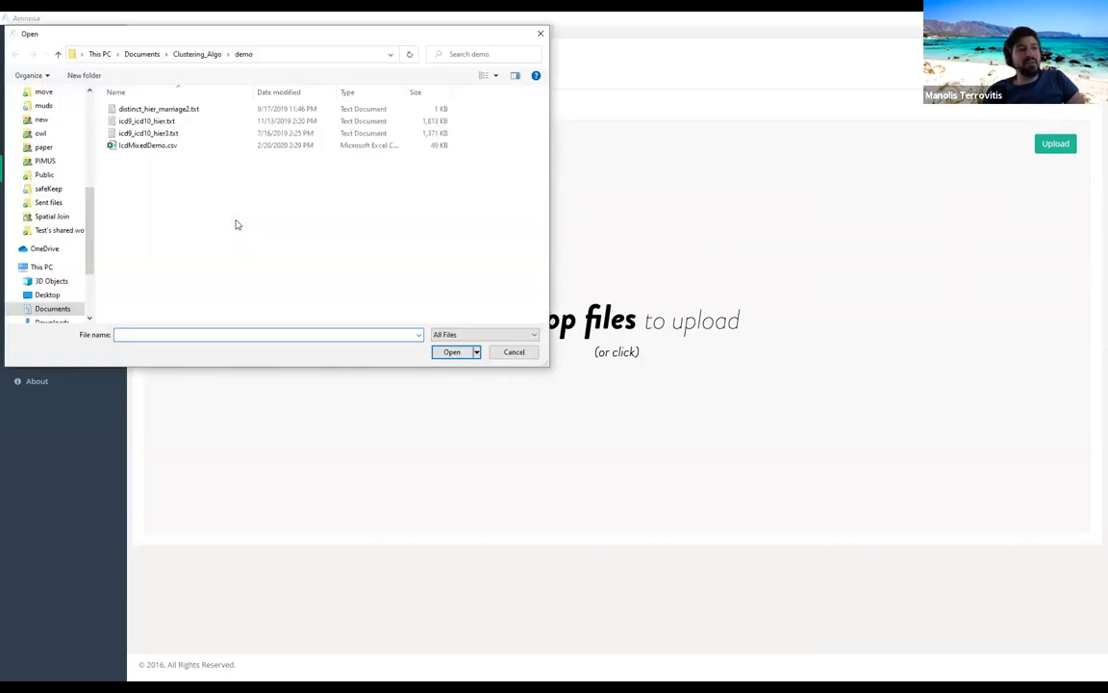
pyautogui.click(142, 146)
pyautogui.click(451, 352)
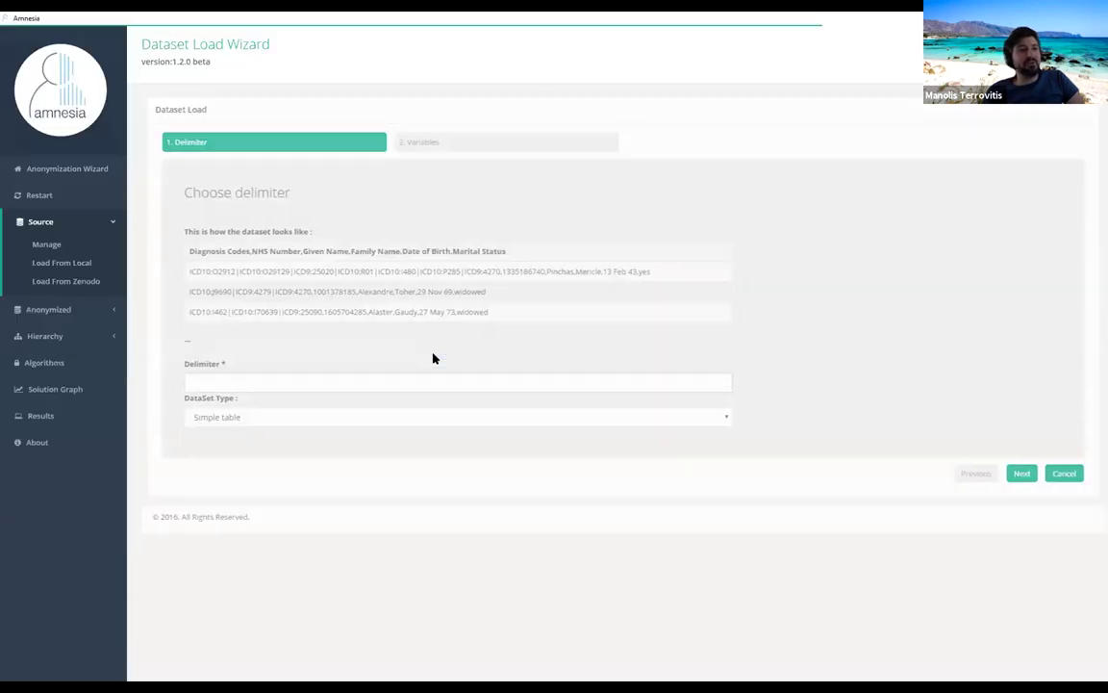
pyautogui.click(275, 382)
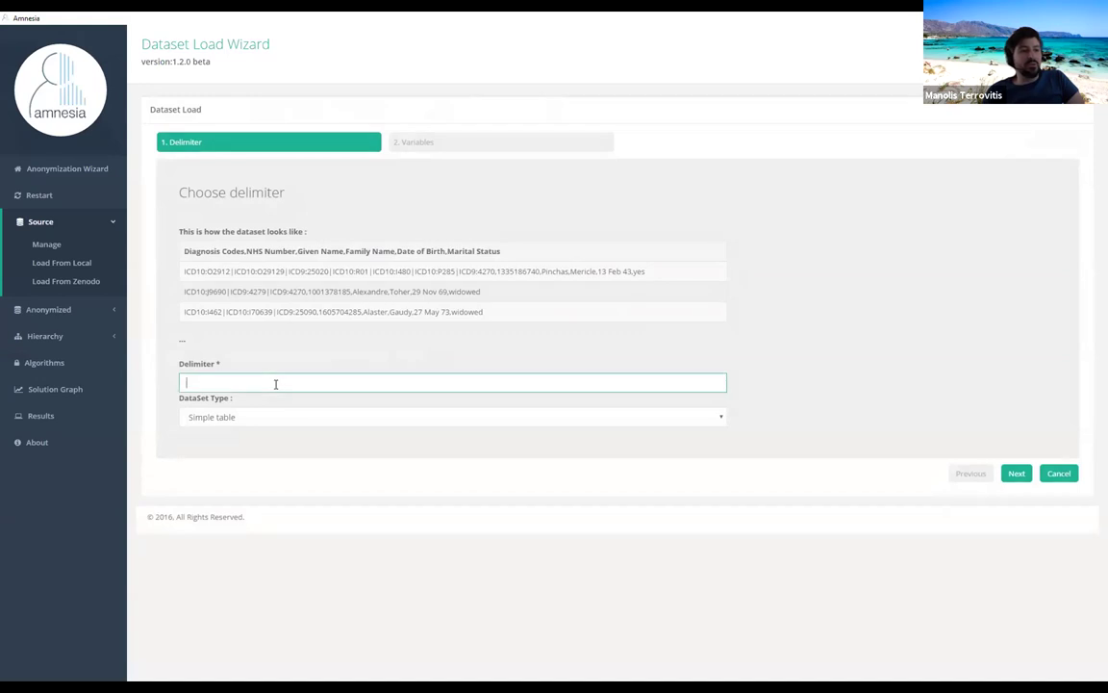
pyautogui.click(275, 418)
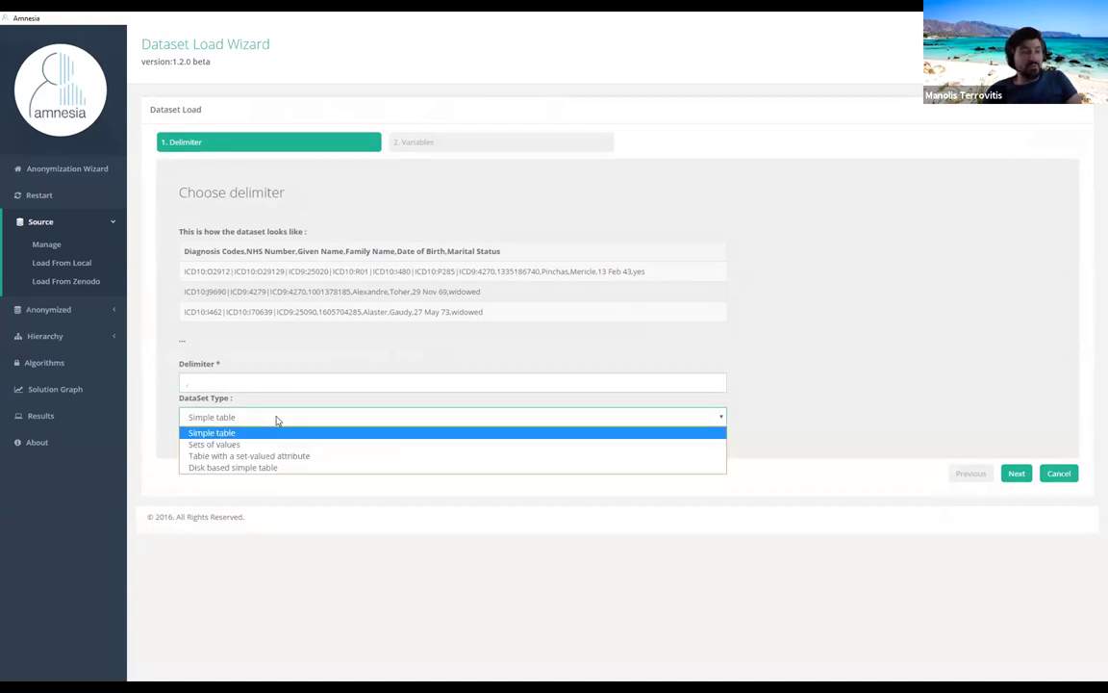
pyautogui.click(265, 470)
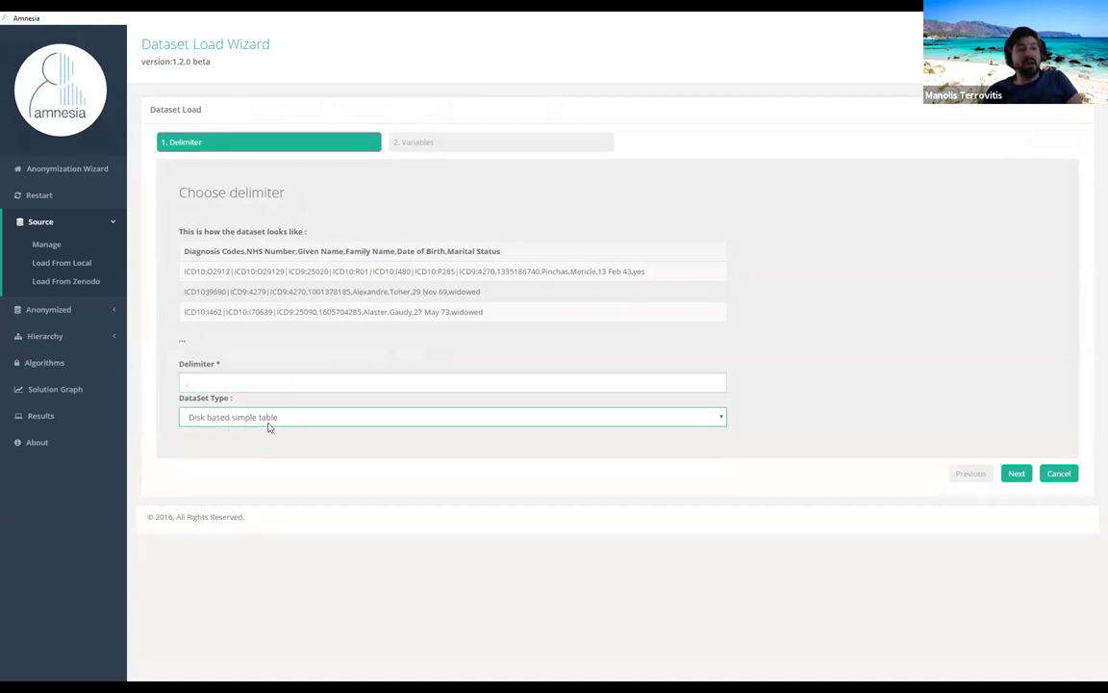
pyautogui.click(1018, 476)
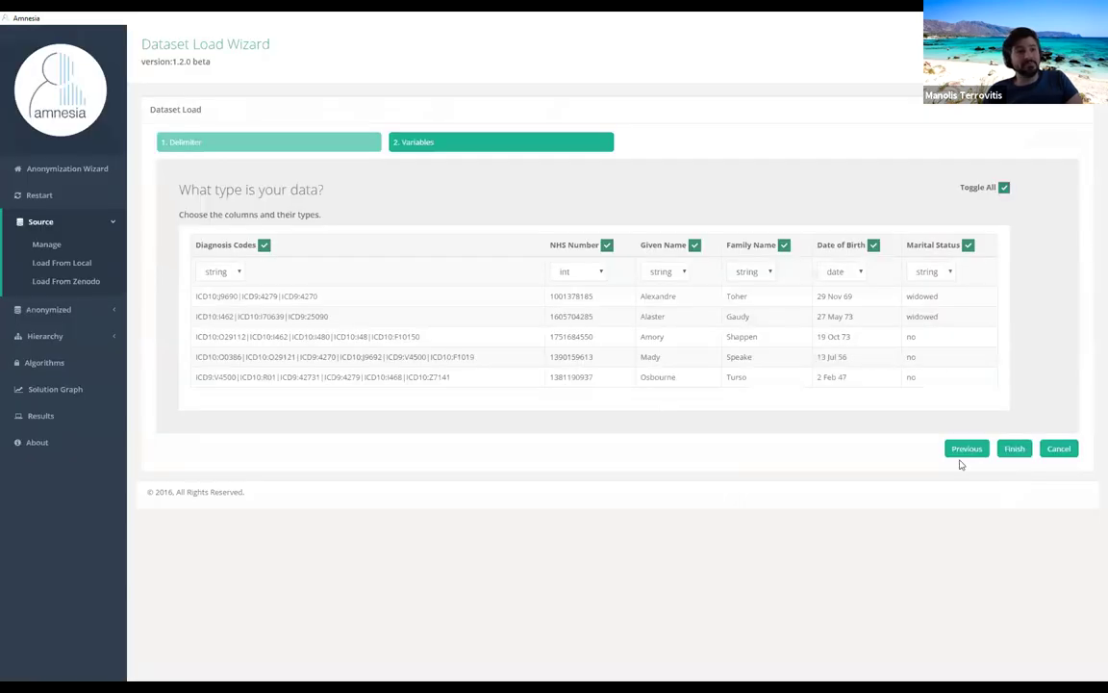
# Step: Exclude the Diagnosis Codes, NHS Number, Given Name and Family Name columns and finish loading
pyautogui.click(264, 246)
pyautogui.click(607, 246)
pyautogui.click(695, 247)
pyautogui.click(784, 247)
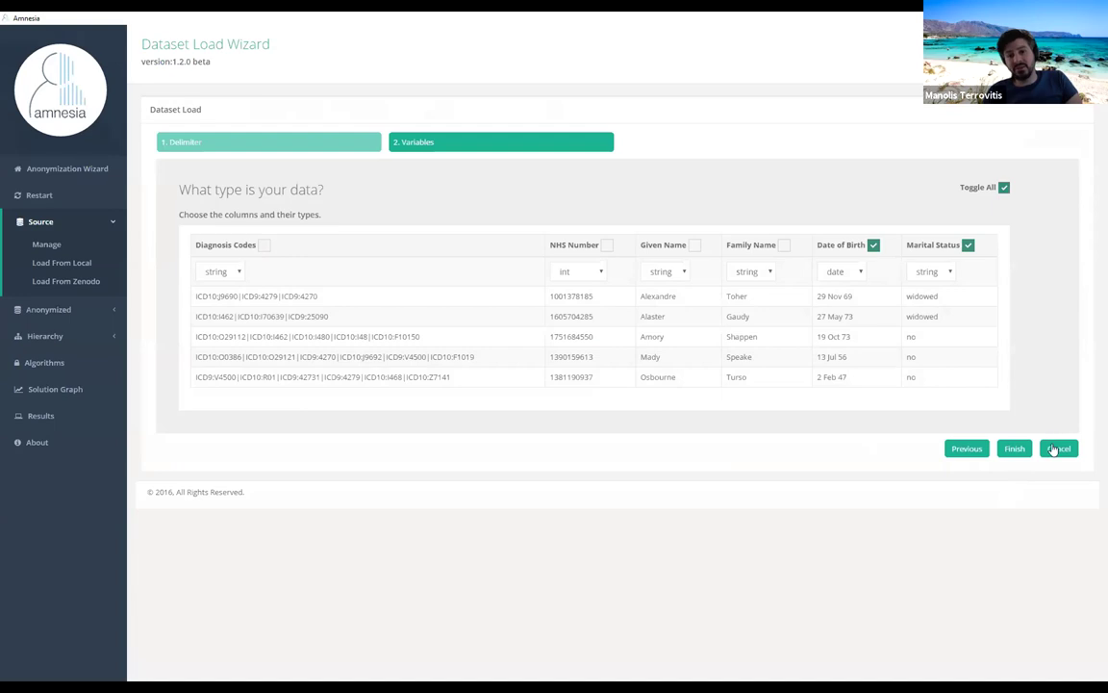
pyautogui.click(1015, 448)
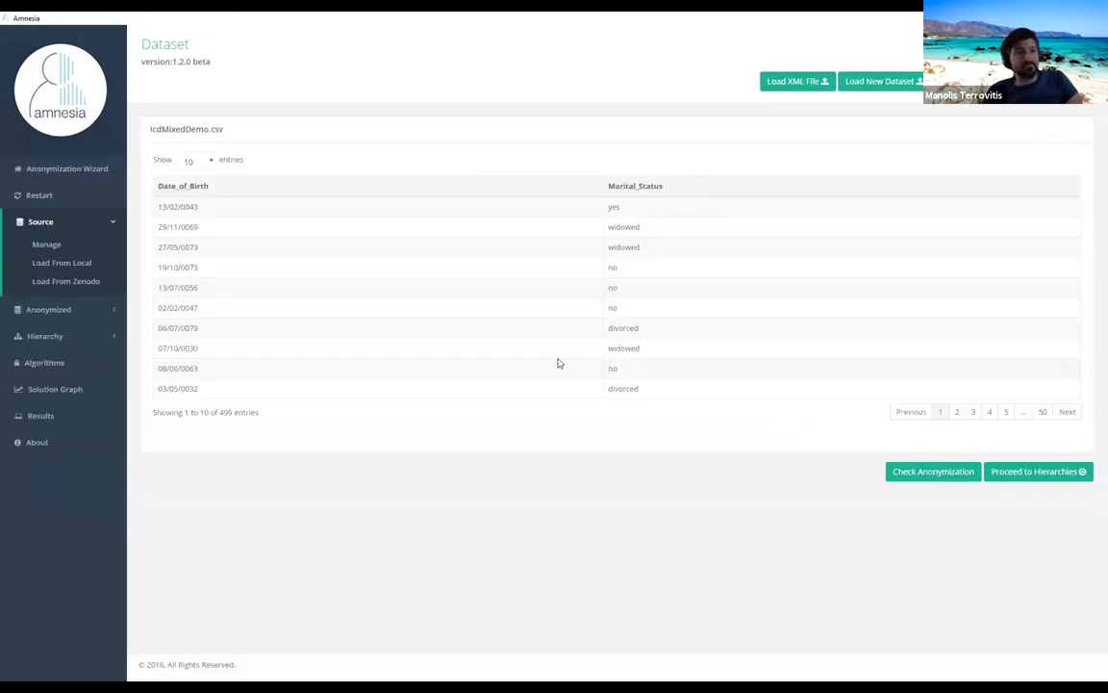
# Step: Autogenerate a Date_of_Birth hierarchy named bhier with years step 5, months step 4, fanout 4
pyautogui.click(1010, 471)
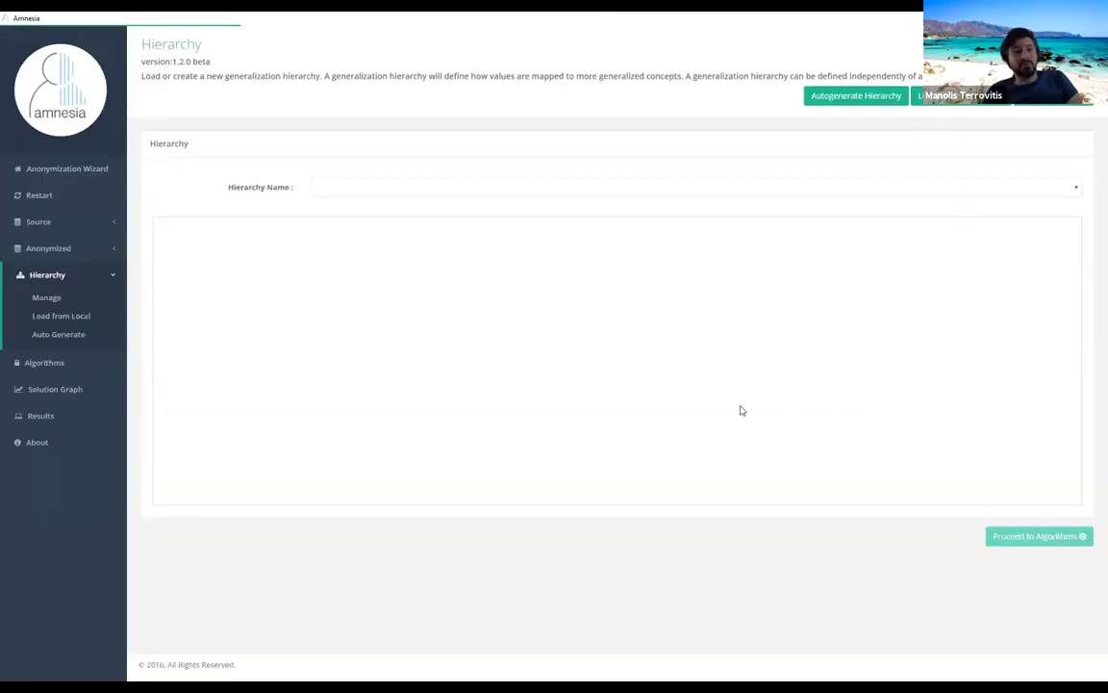
pyautogui.click(848, 100)
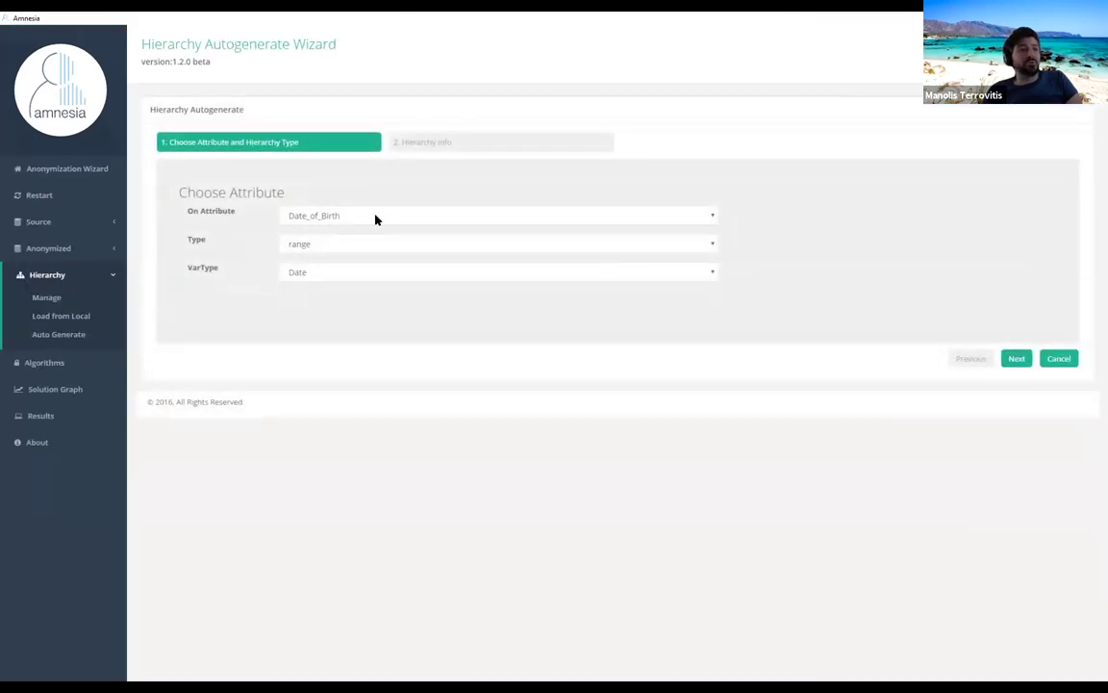
pyautogui.click(1015, 359)
pyautogui.click(354, 227)
pyautogui.write('bhier')
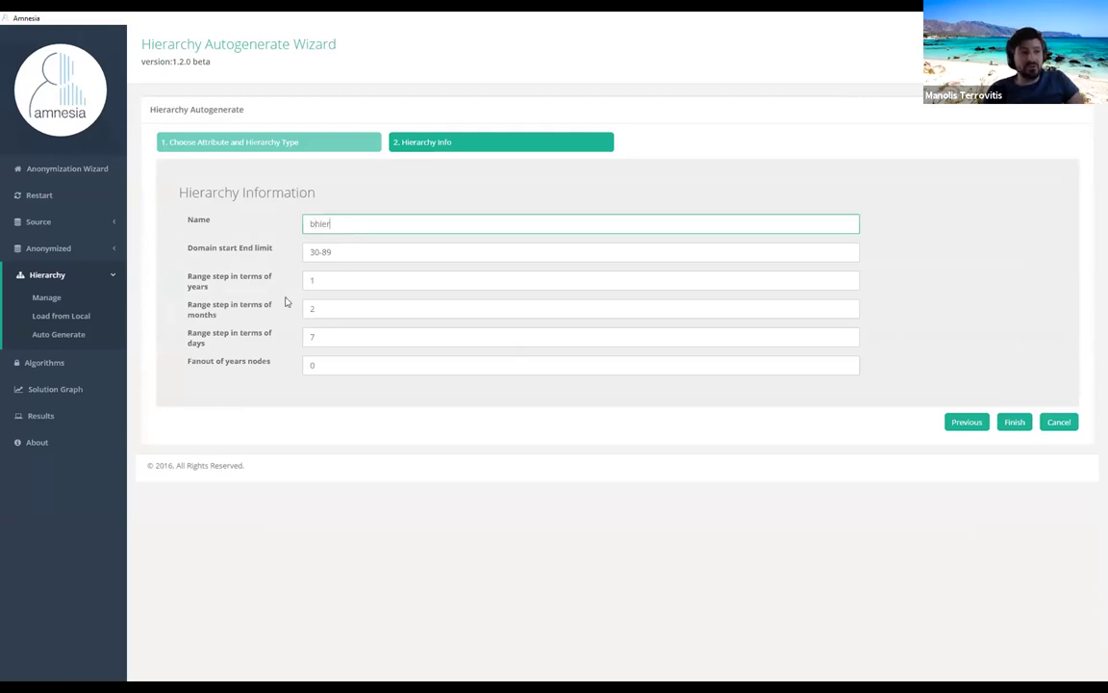
pyautogui.moveTo(334, 280); pyautogui.dragTo(206, 282)
pyautogui.write('5')
pyautogui.moveTo(321, 308); pyautogui.dragTo(278, 317)
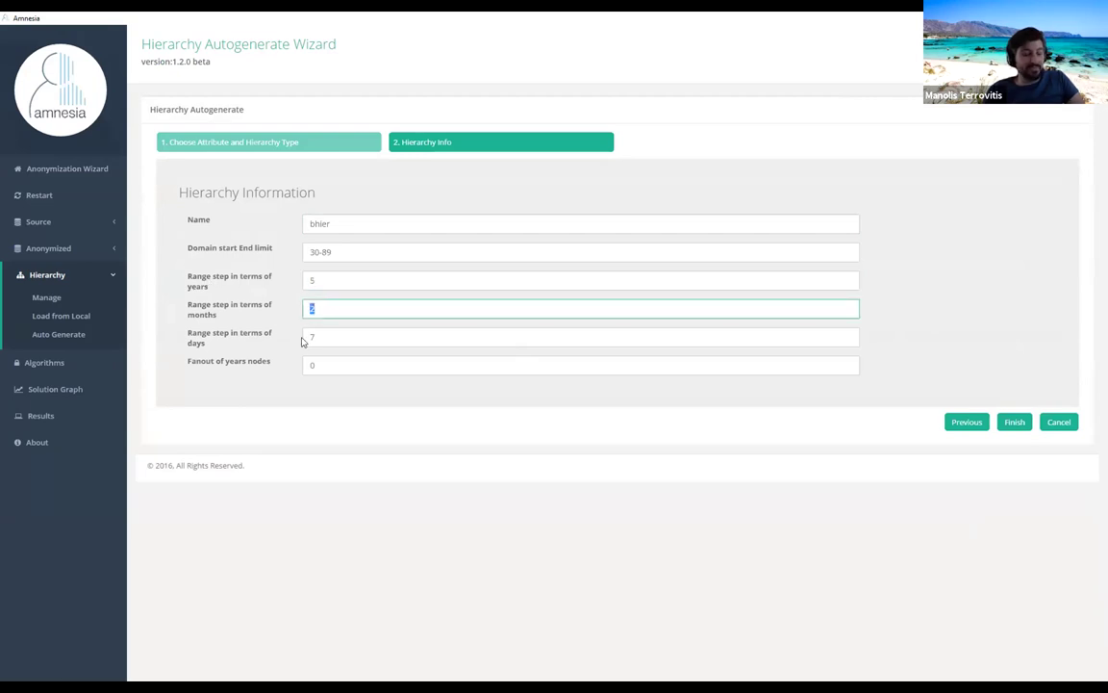
pyautogui.write('4')
pyautogui.doubleClick(312, 364)
pyautogui.write('4')
pyautogui.click(1015, 421)
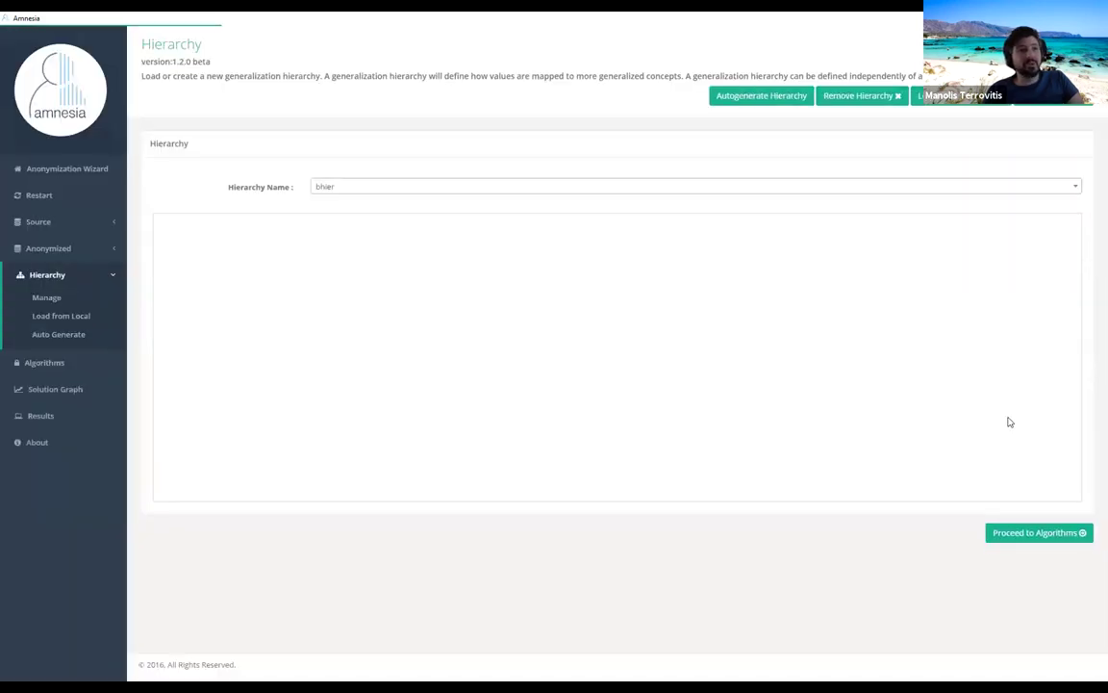
# Step: Browse bhier's 70-89 and 80-84 ranges, then choose distinct_hier_marriage2.txt as the next hierarchy file
pyautogui.click(596, 403)
pyautogui.click(577, 451)
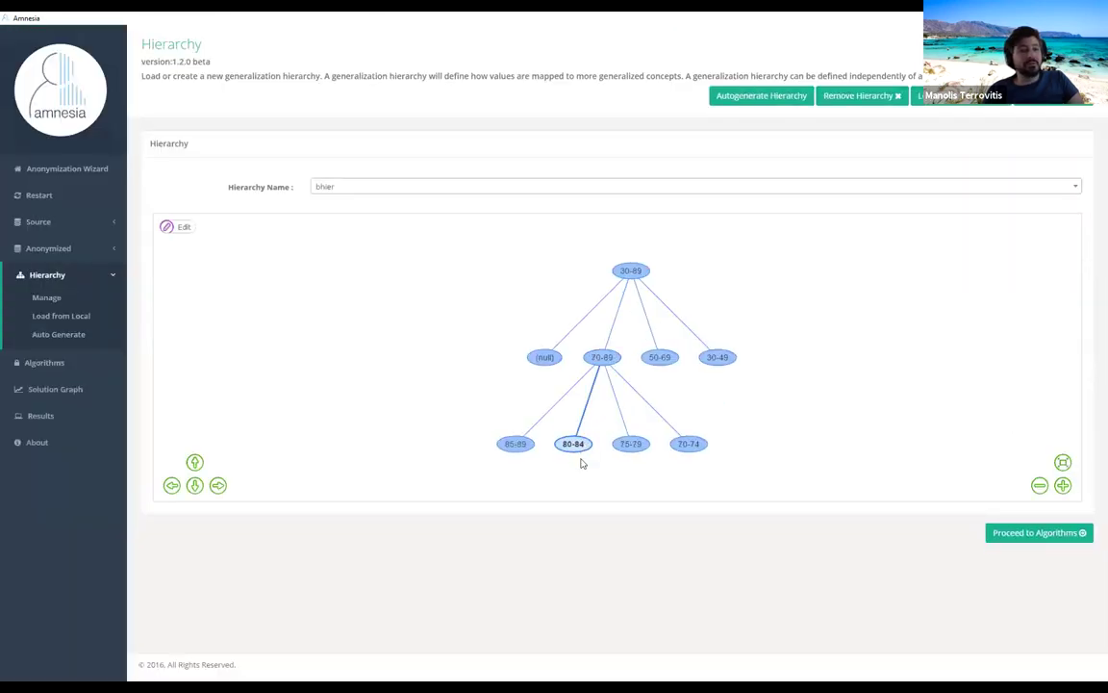
pyautogui.click(598, 445)
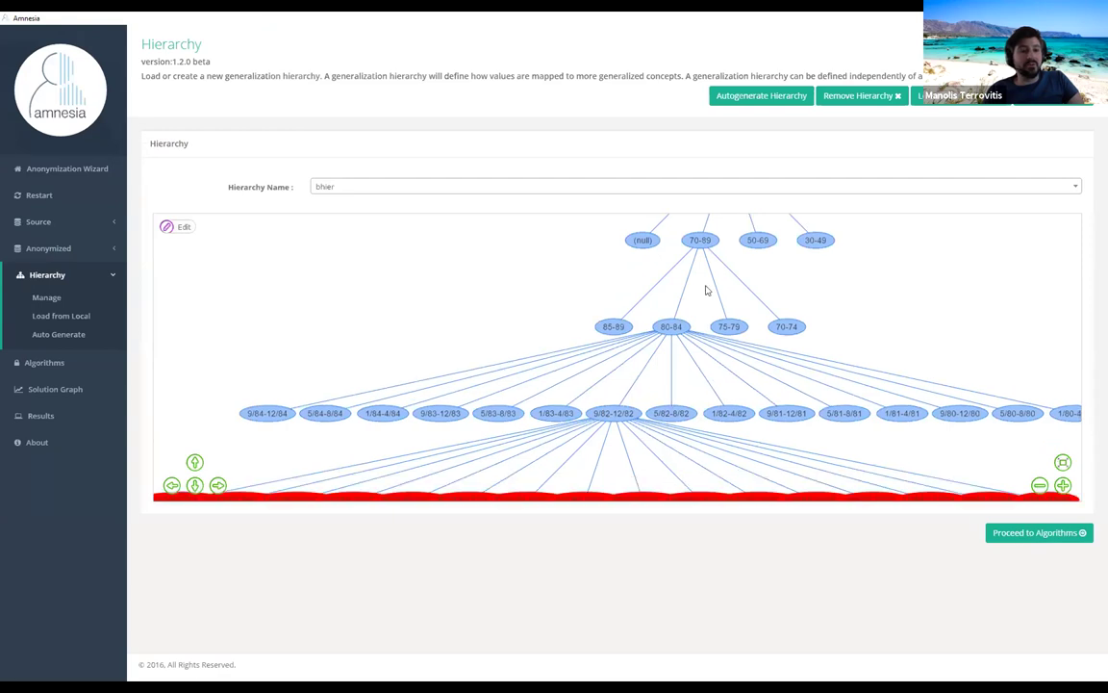
pyautogui.click(943, 96)
pyautogui.click(183, 110)
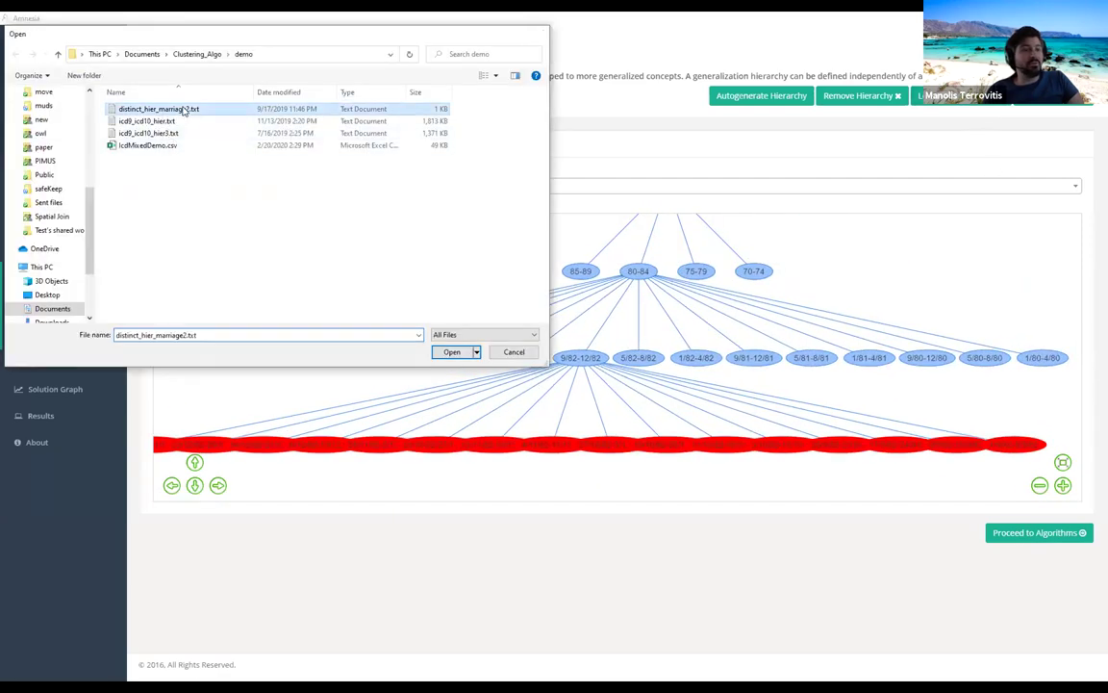
# Step: Load the marriage hierarchy, then bind bhier to Date_of_Birth and marriage to Marital_Status
pyautogui.click(451, 352)
pyautogui.click(1048, 535)
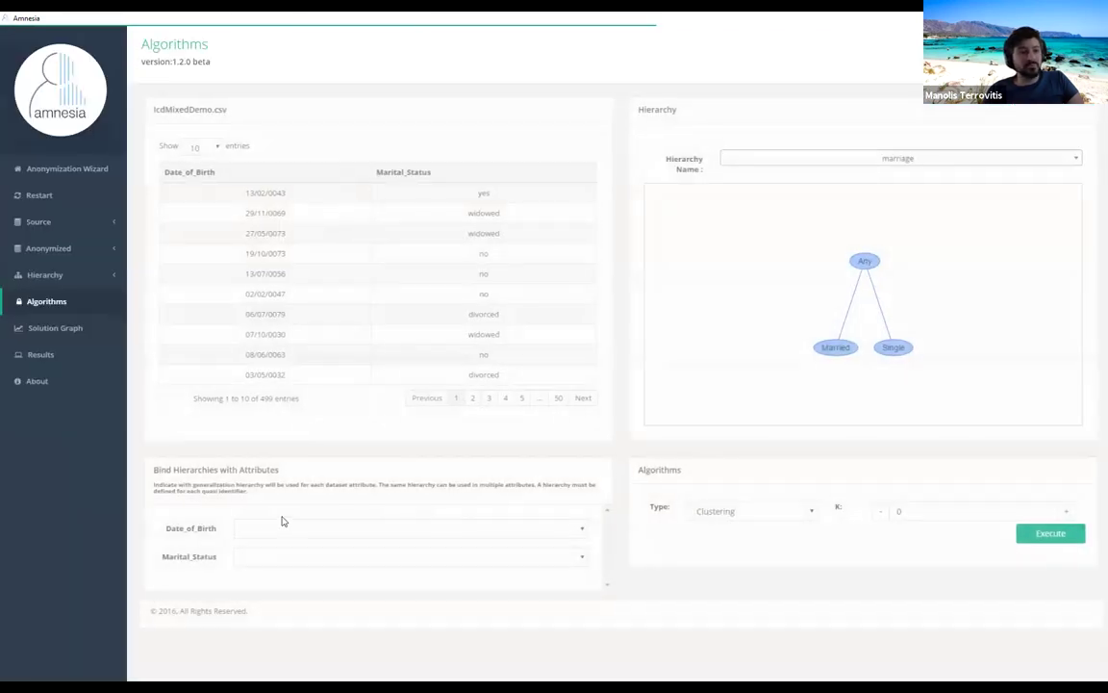
pyautogui.click(281, 528)
pyautogui.click(252, 550)
pyautogui.click(266, 557)
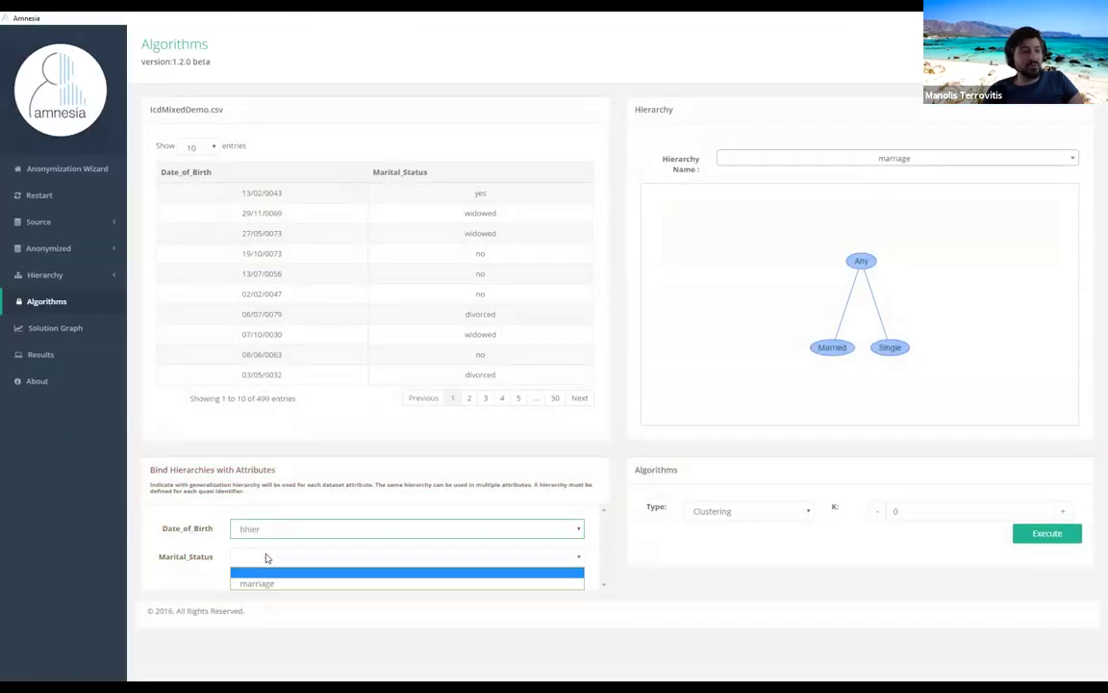
pyautogui.click(264, 582)
# Step: Set k to 5 and run the Clustering anonymization
pyautogui.click(887, 512)
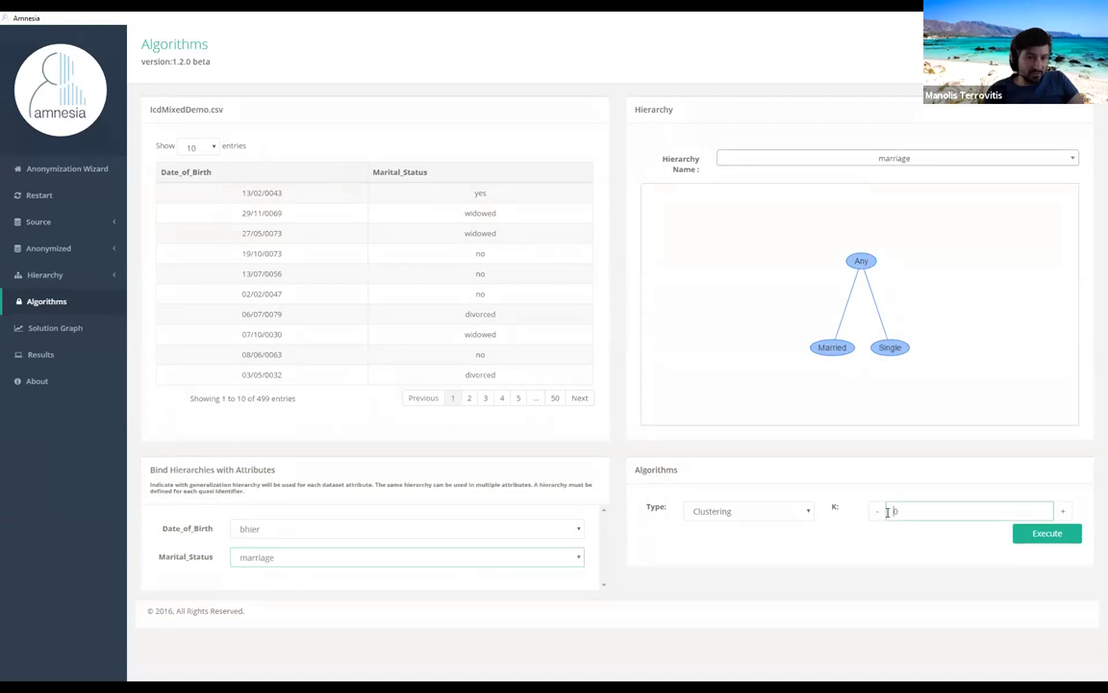
pyautogui.press('BackSpace')
pyautogui.write('5')
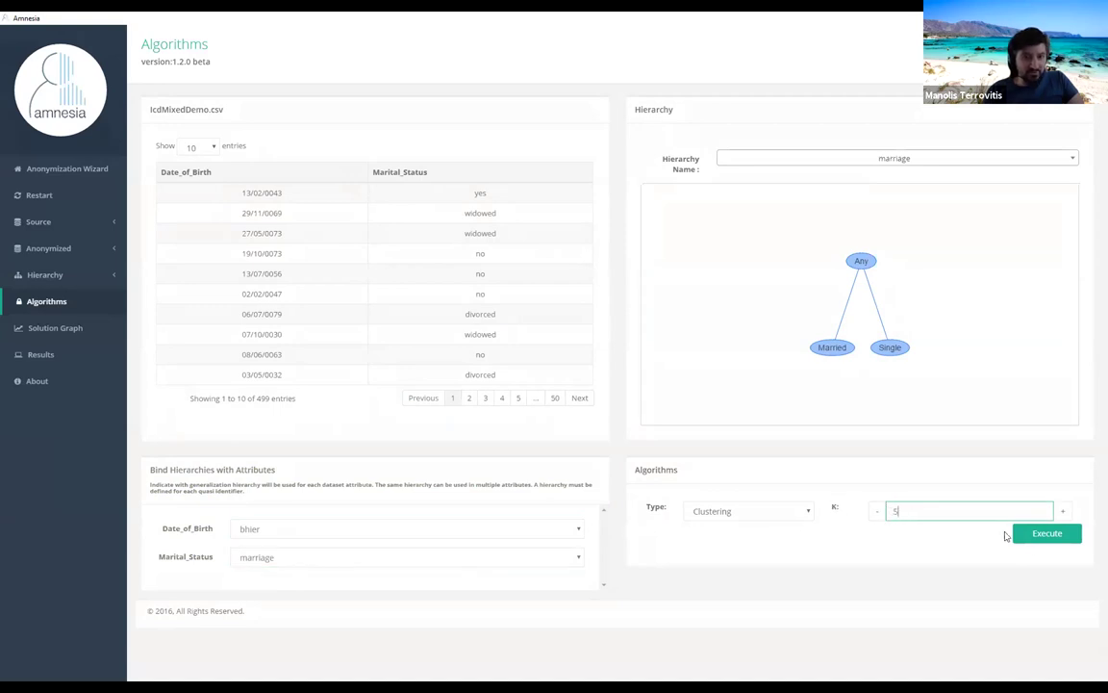
pyautogui.click(1044, 536)
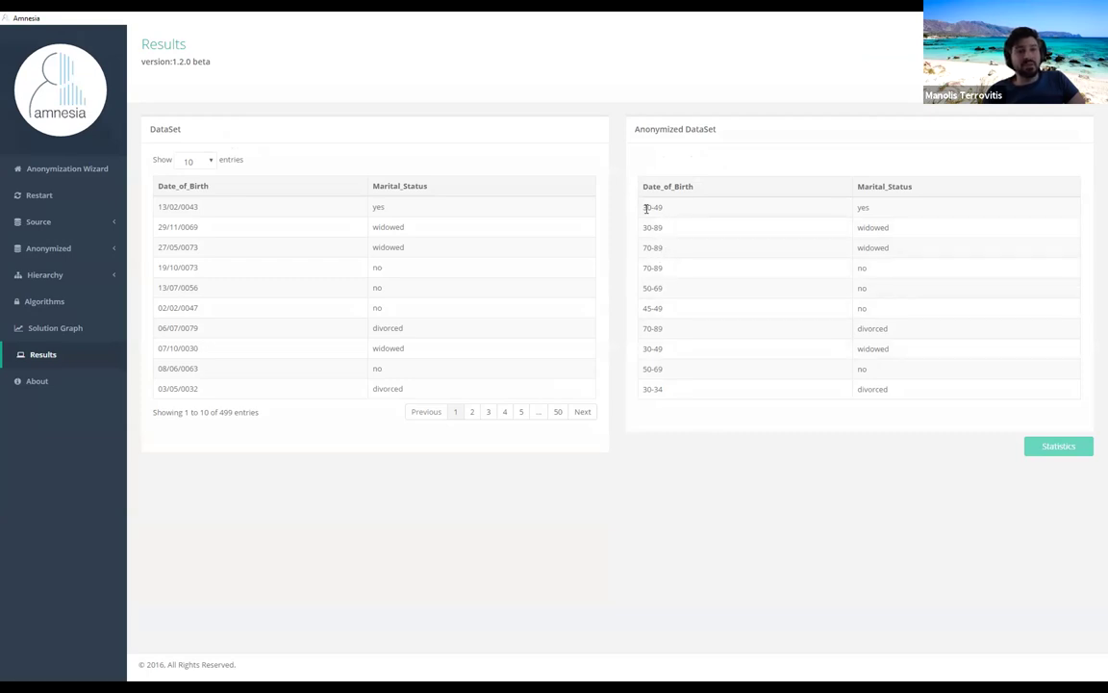
pyautogui.moveTo(647, 208)
pyautogui.mouseDown()
pyautogui.moveTo(662, 239)
pyautogui.moveTo(649, 217)
pyautogui.mouseUp()
pyautogui.click(663, 230)
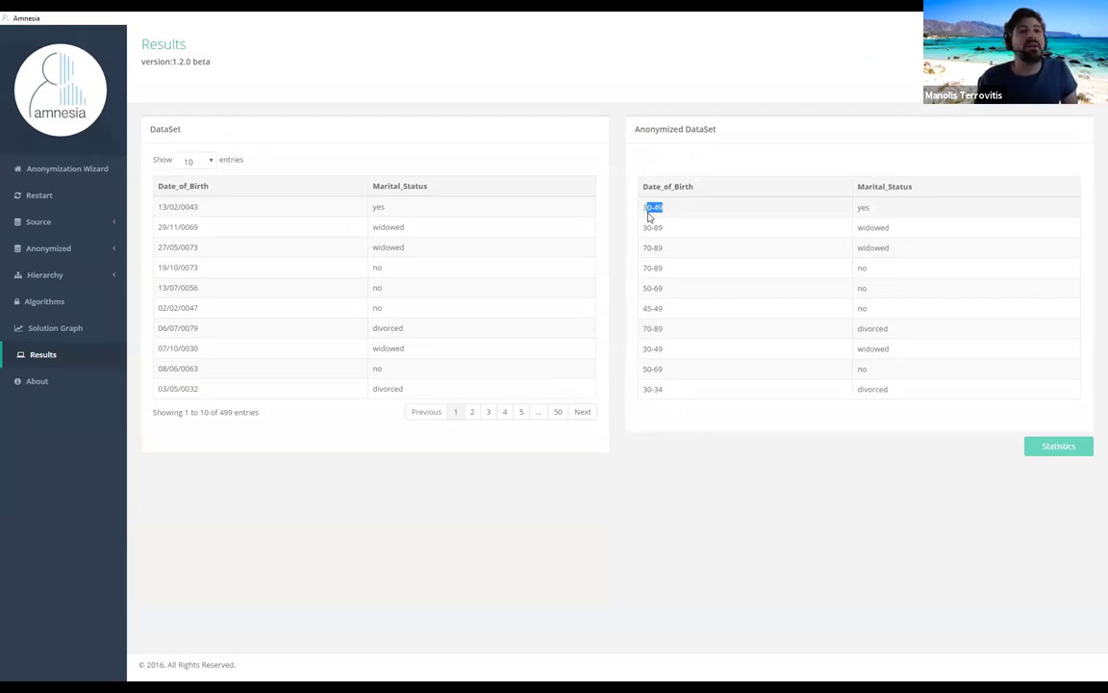
pyautogui.click(648, 216)
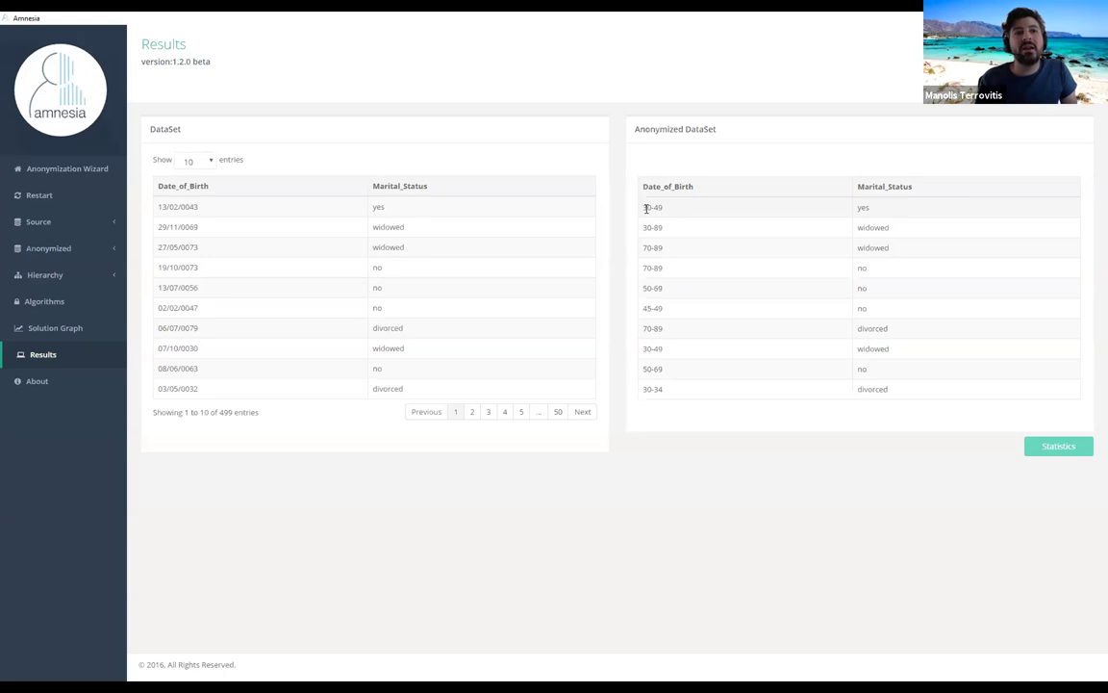
pyautogui.moveTo(663, 210)
pyautogui.mouseDown()
pyautogui.moveTo(644, 211)
pyautogui.moveTo(646, 228)
pyautogui.moveTo(668, 227)
pyautogui.mouseUp()
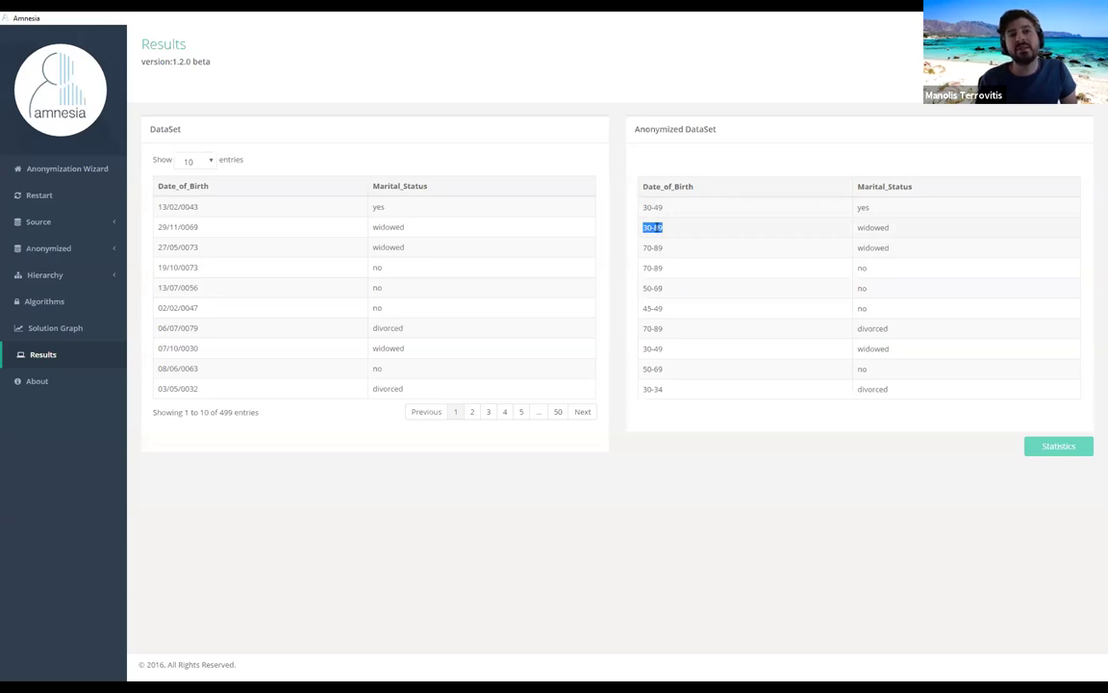
pyautogui.moveTo(663, 247); pyautogui.dragTo(643, 247)
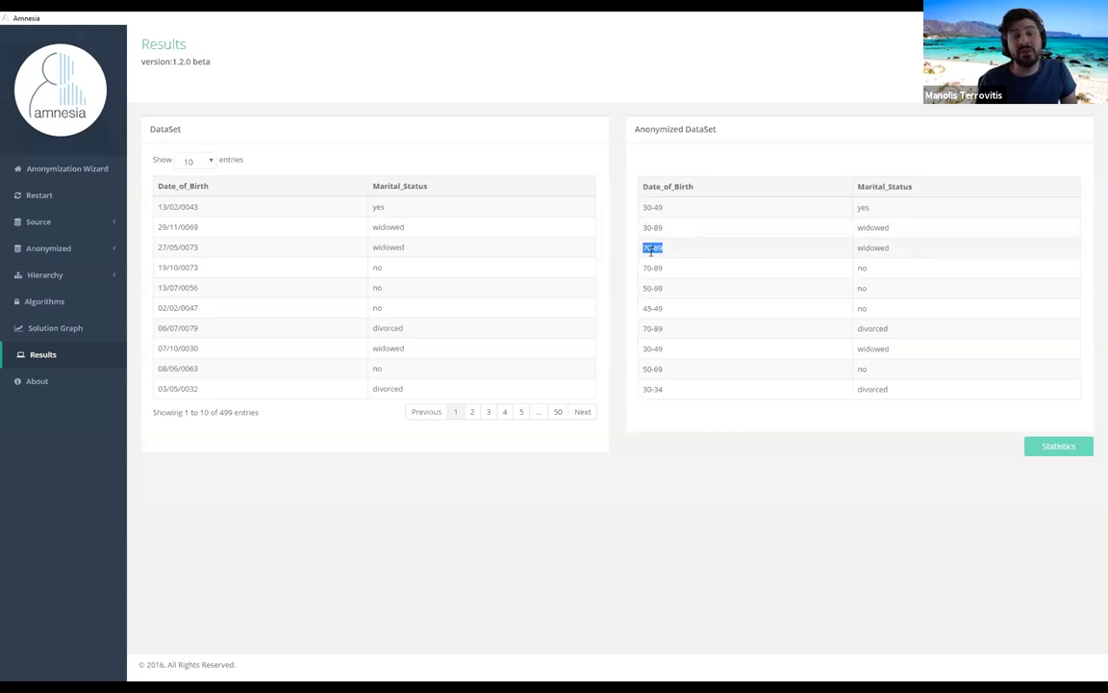